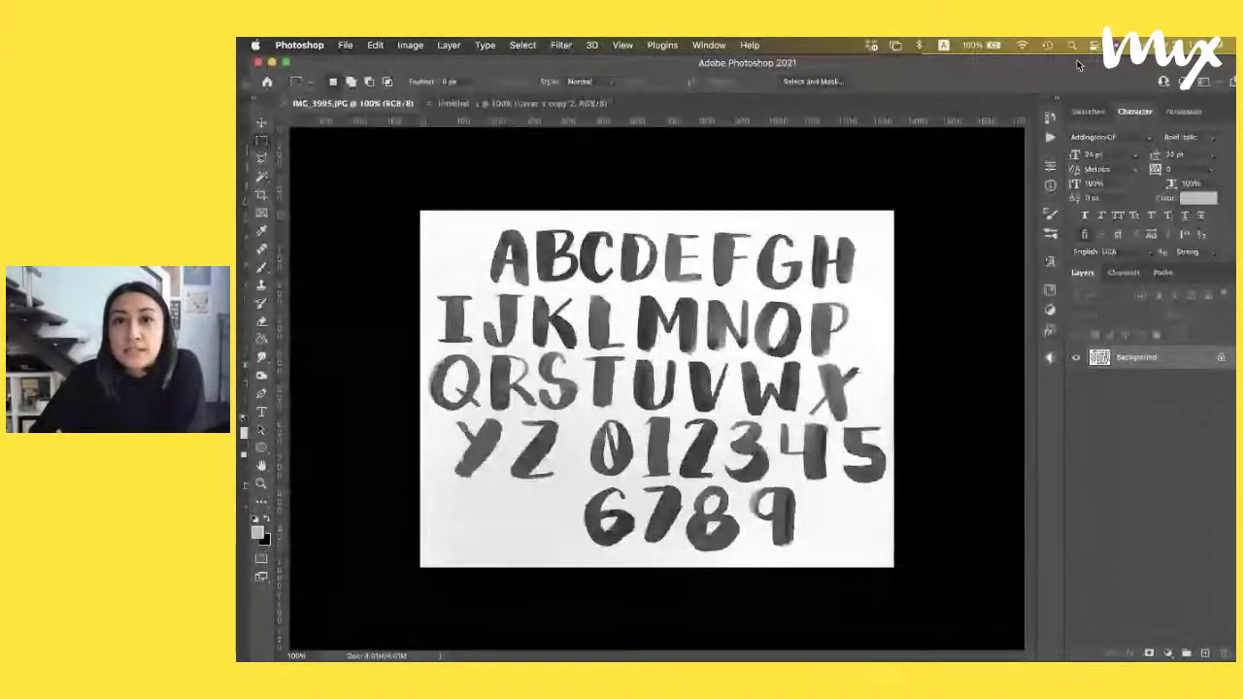
# Duplicate the Background layer of the lettering scan and set the duplicate's blending mode to Multiply
pyautogui.click(1134, 359)
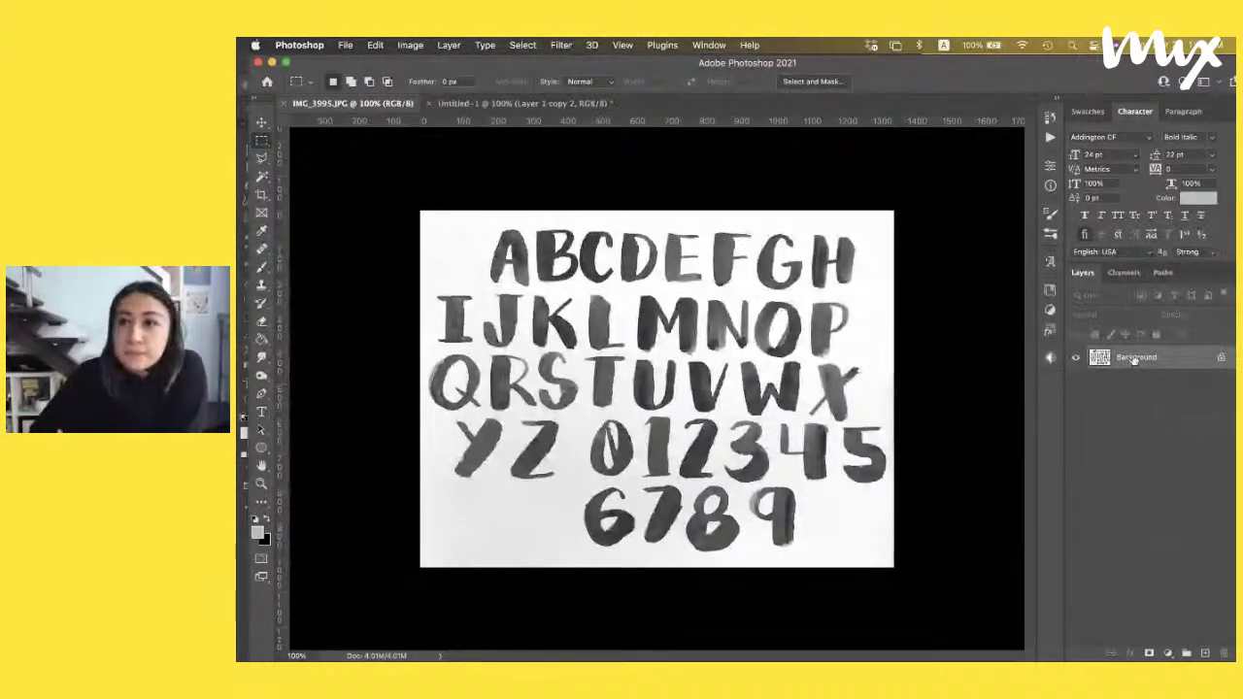
pyautogui.press('super+j')
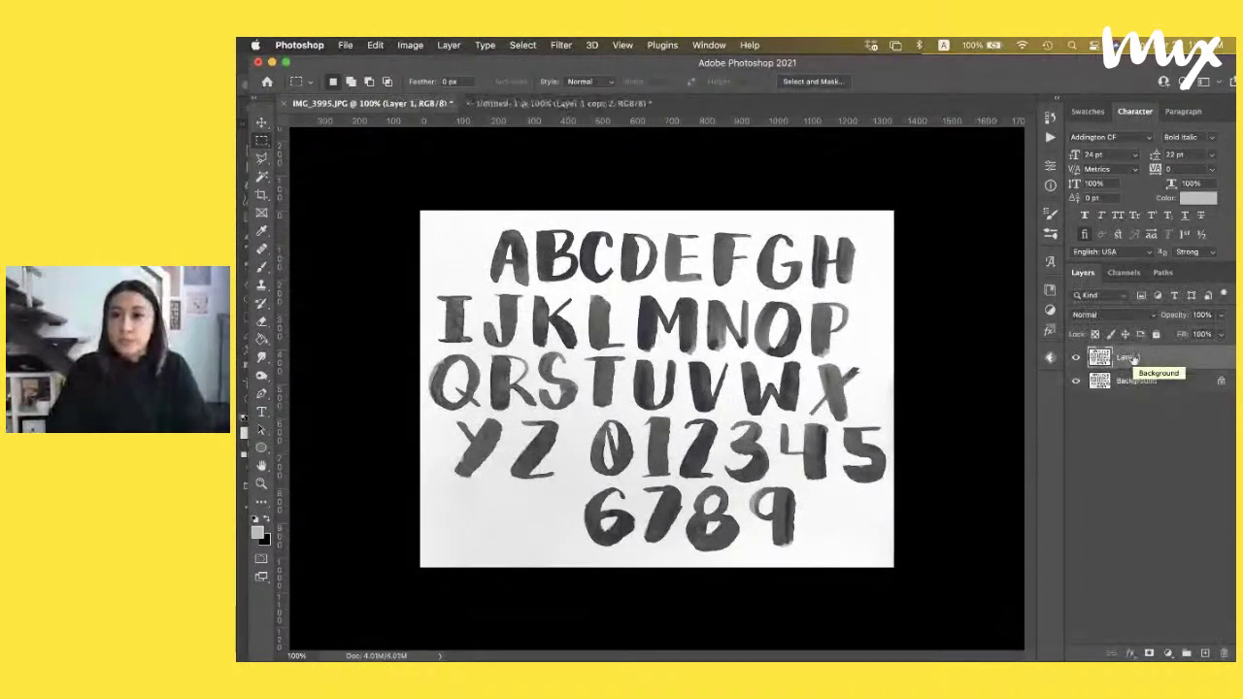
pyautogui.click(1107, 314)
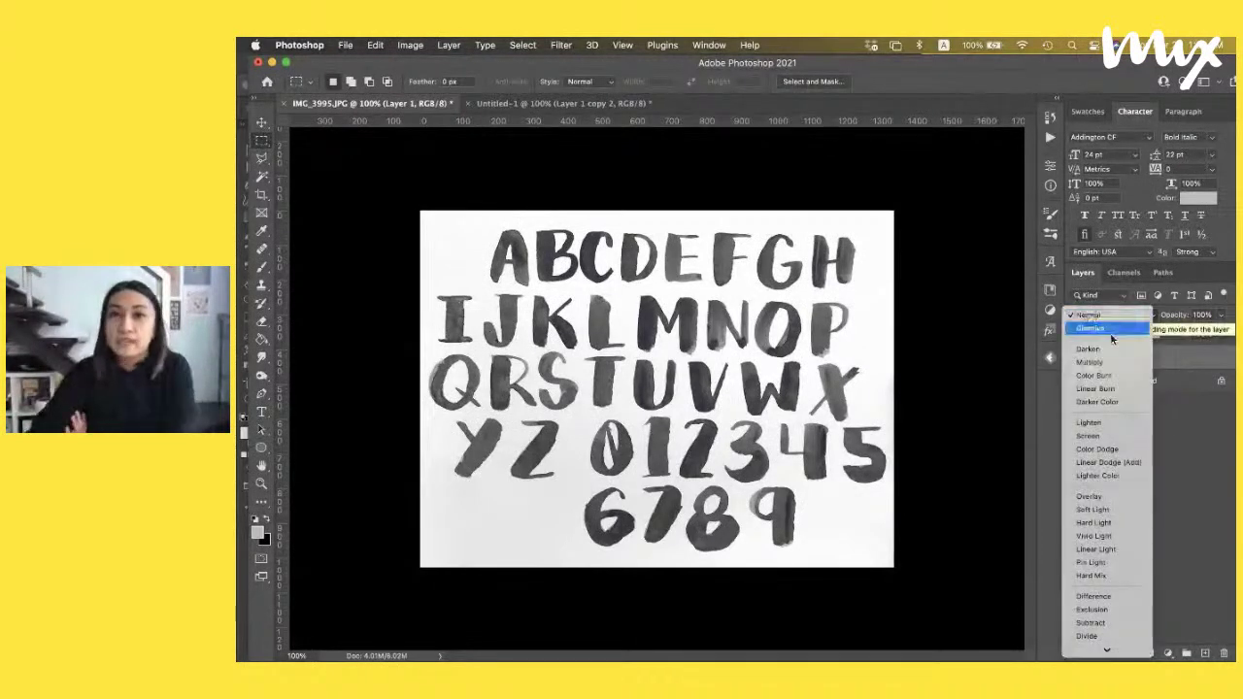
pyautogui.click(1105, 362)
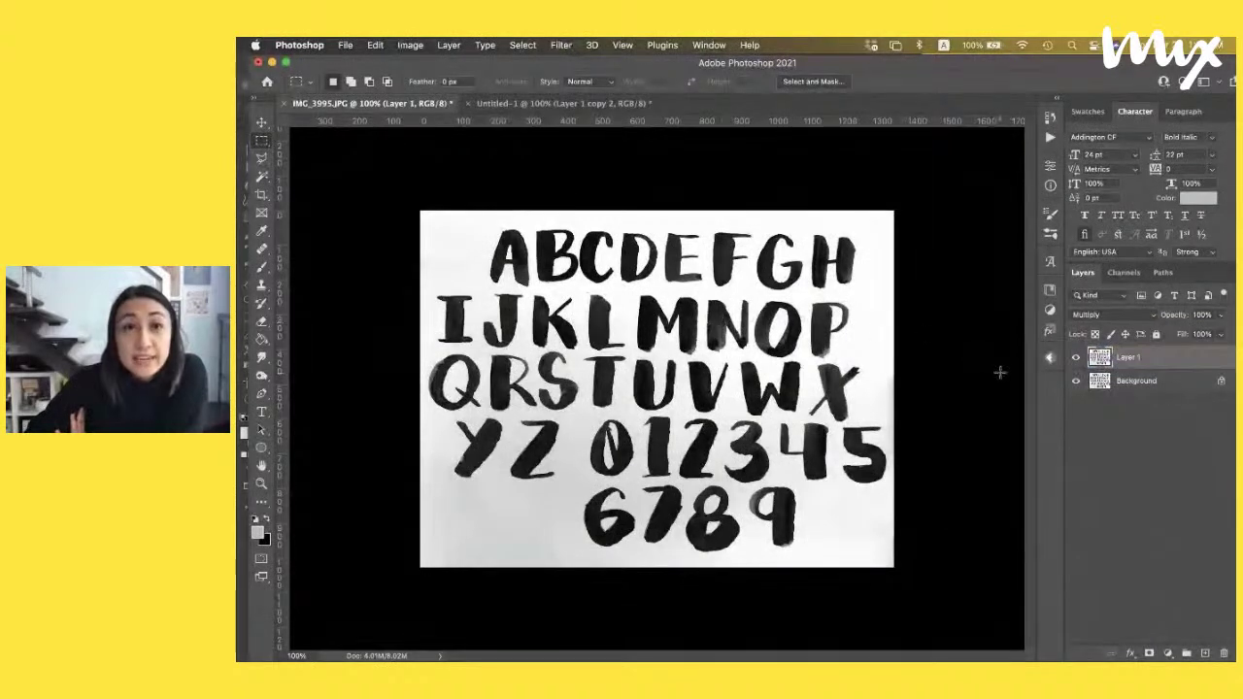
# Duplicate the Multiply layer twice more and merge all the layers with the Background
pyautogui.press('super+j')
pyautogui.press('super+j')
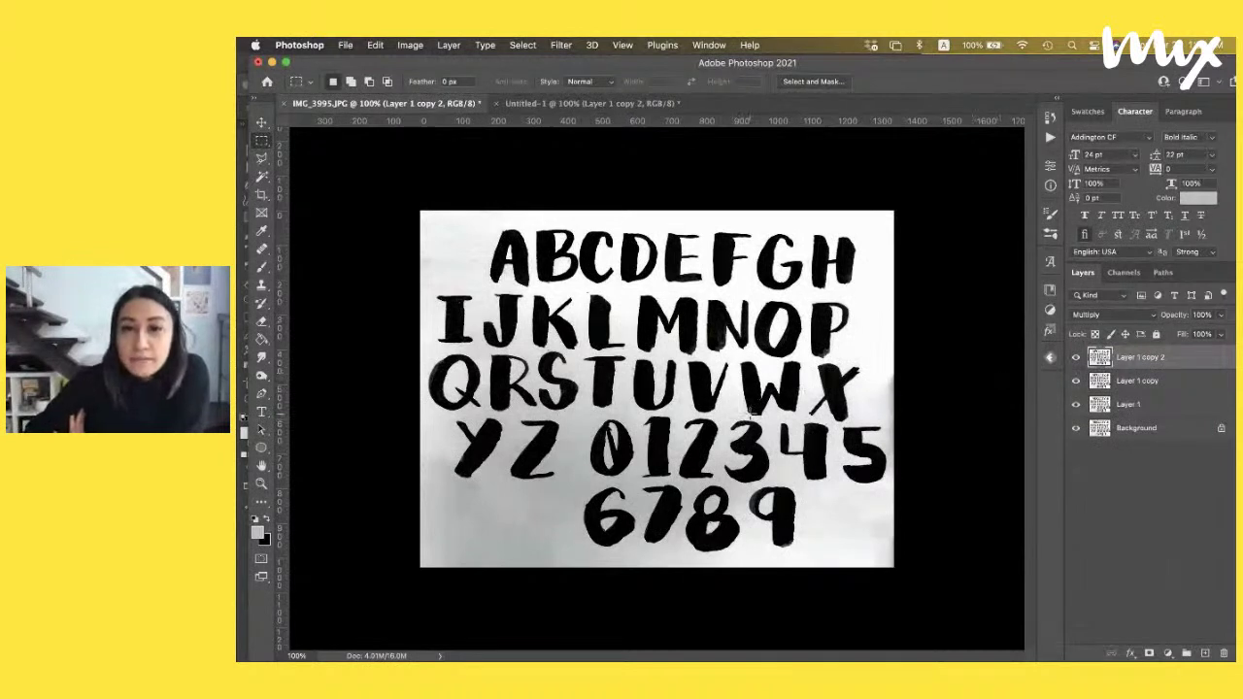
pyautogui.keyDown('shift'); pyautogui.click(1143, 432); pyautogui.keyUp('shift')
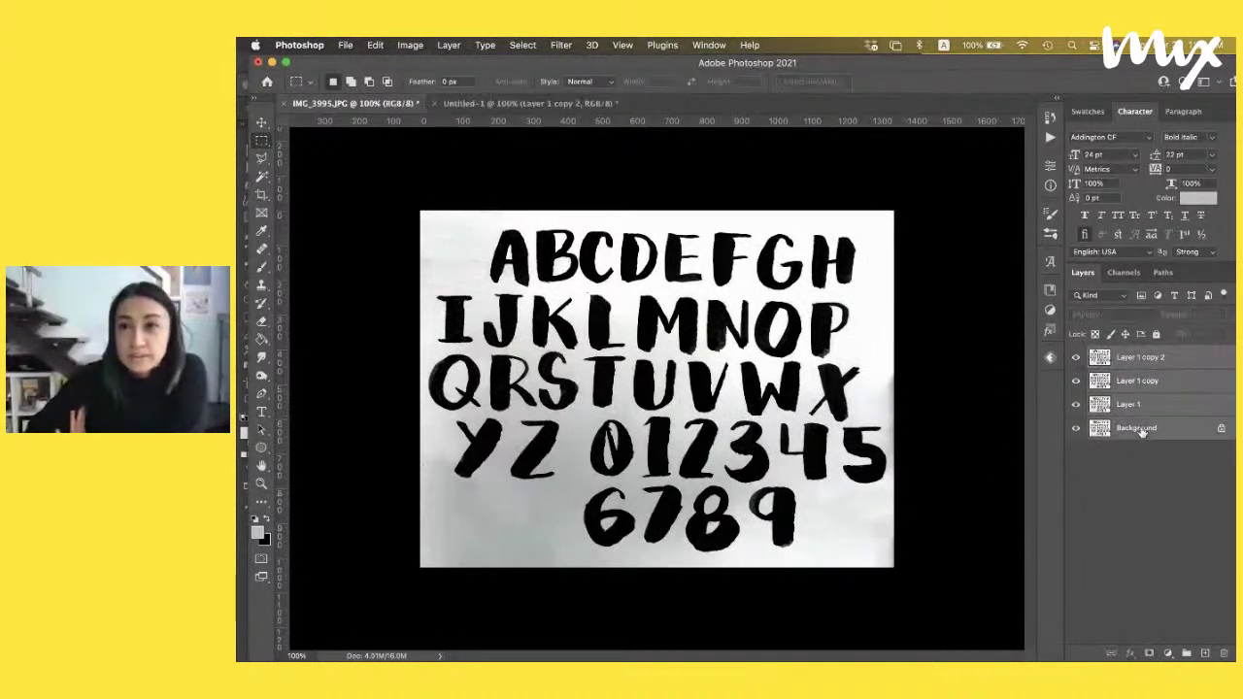
pyautogui.press('super+e')
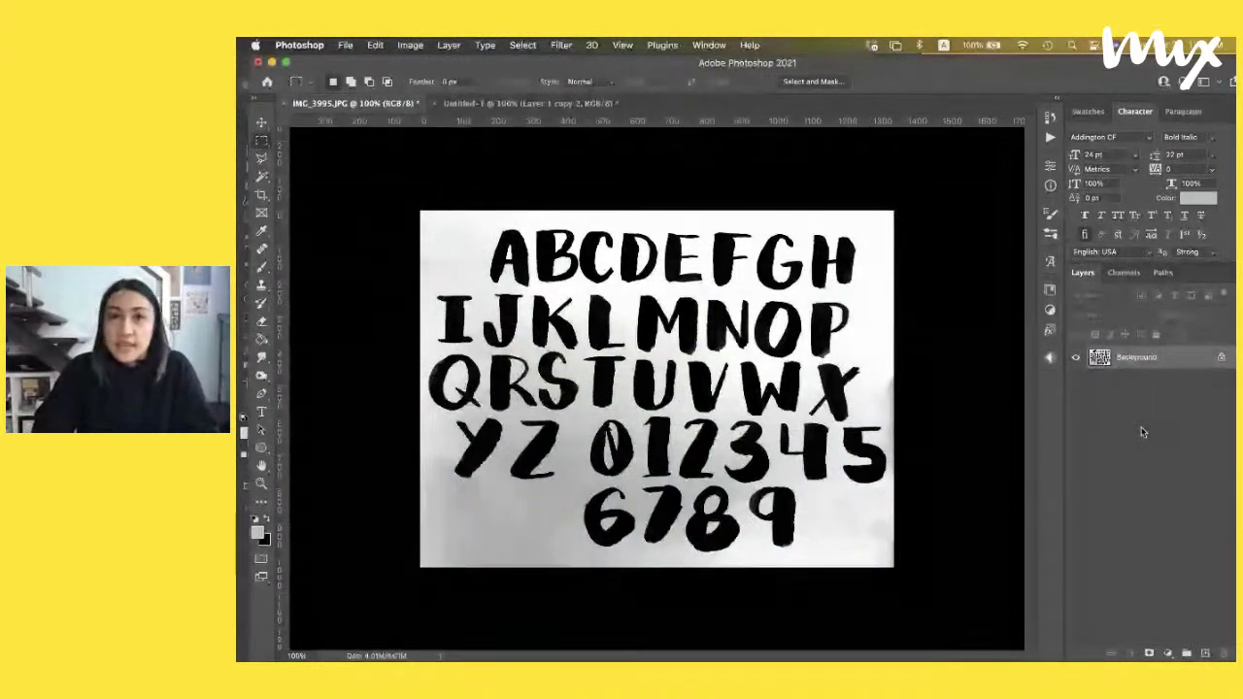
# Apply Levels with the white point sampled from the gray paper areas around the letters Y, Z and the zero, turning the paper white
pyautogui.press('super+l')
pyautogui.moveTo(1102, 312); pyautogui.dragTo(1116, 144)
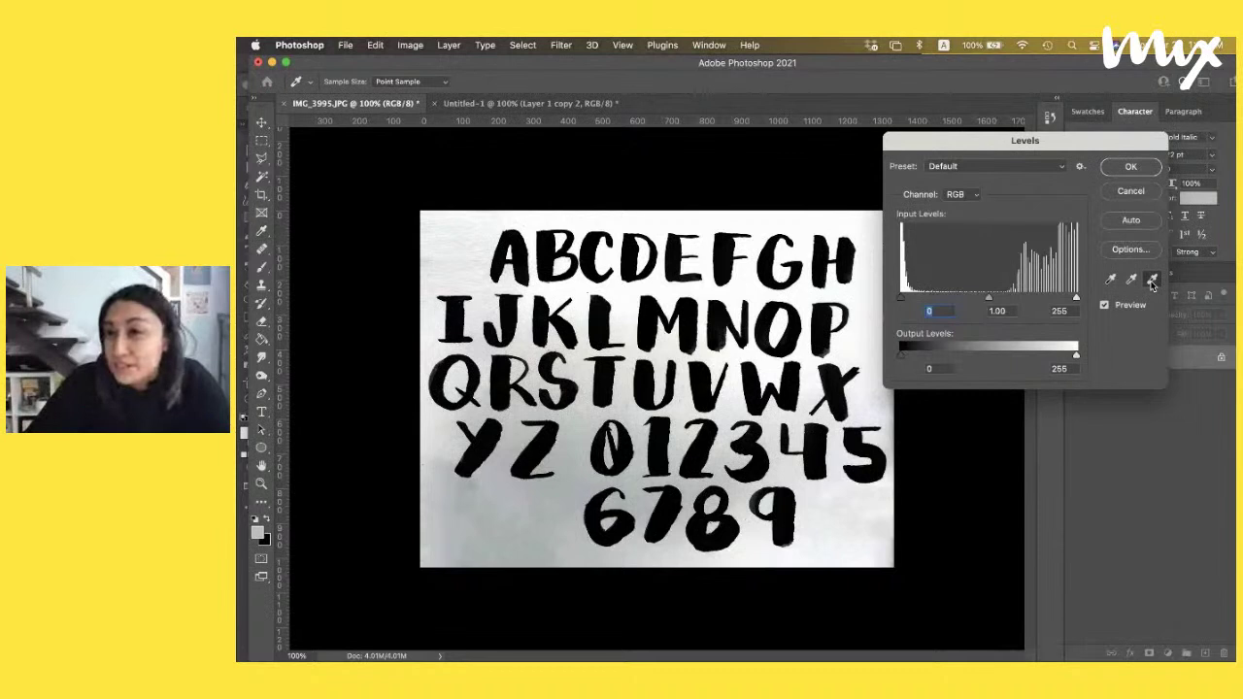
pyautogui.click(1152, 280)
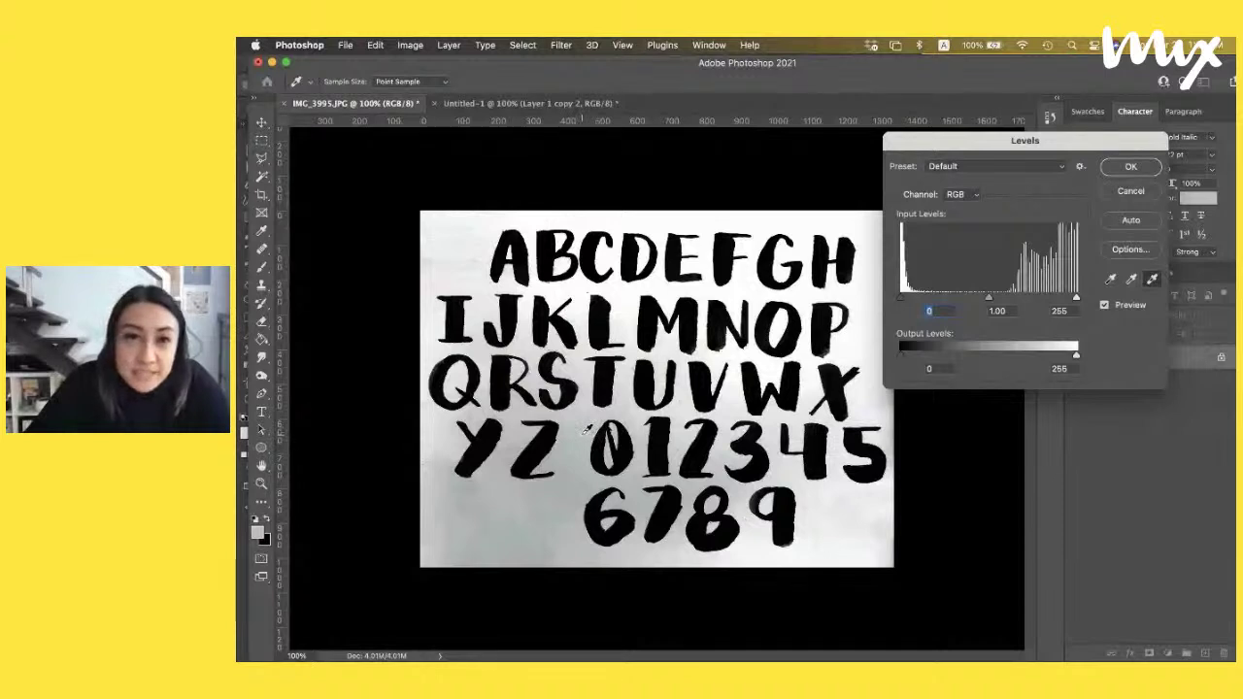
pyautogui.click(587, 430)
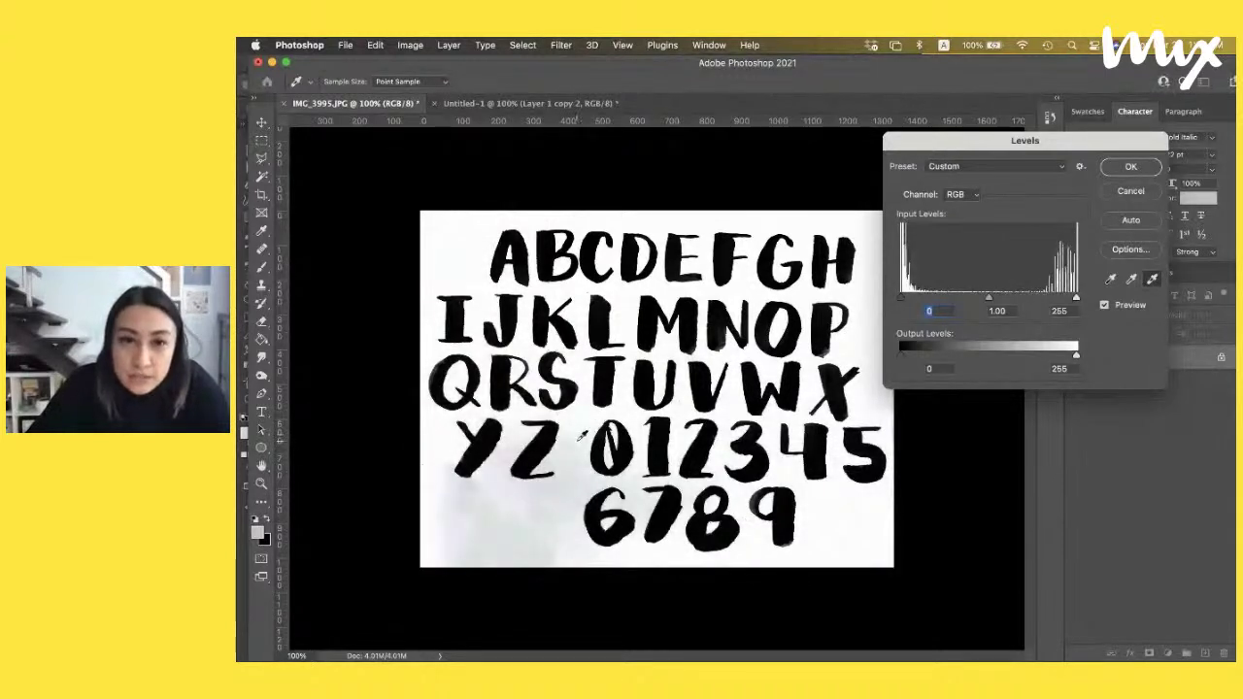
pyautogui.click(568, 445)
pyautogui.click(556, 456)
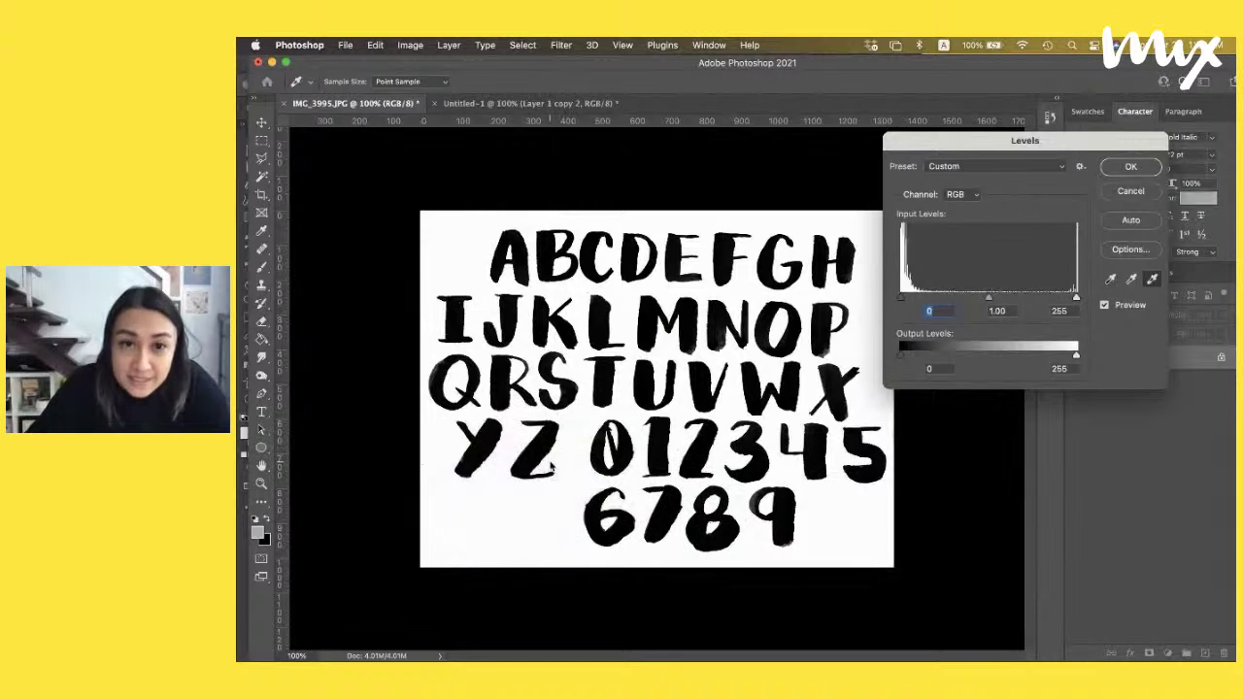
pyautogui.click(550, 467)
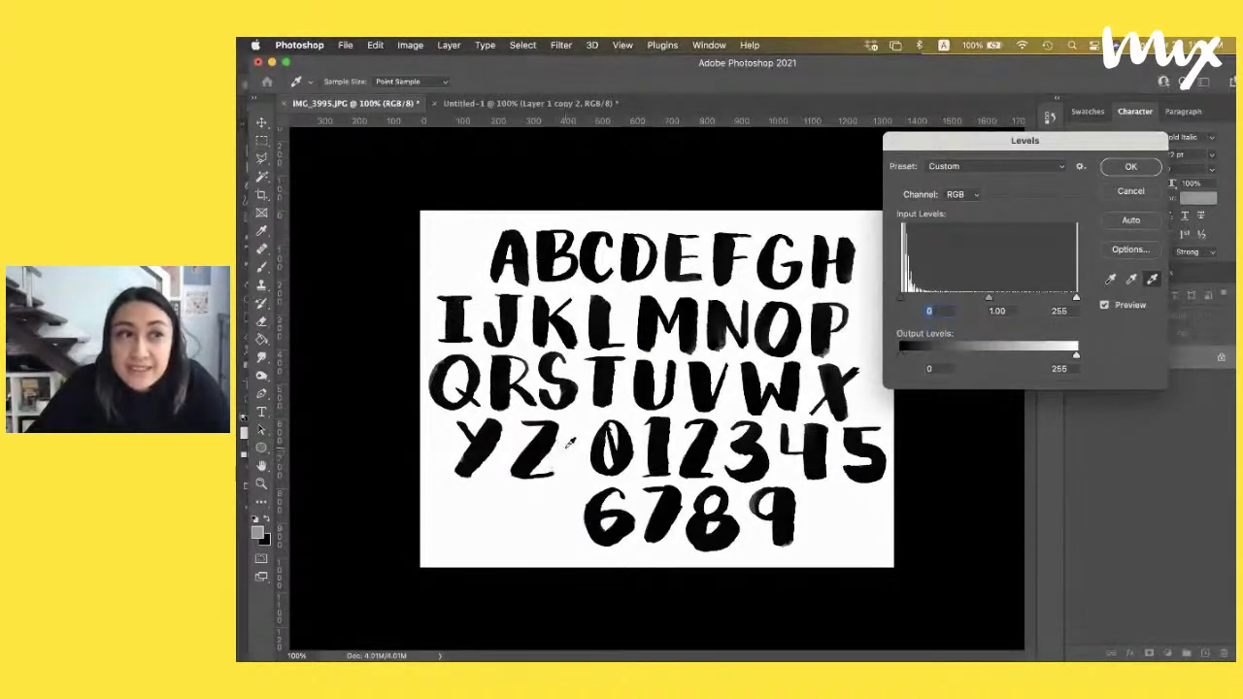
pyautogui.click(1125, 168)
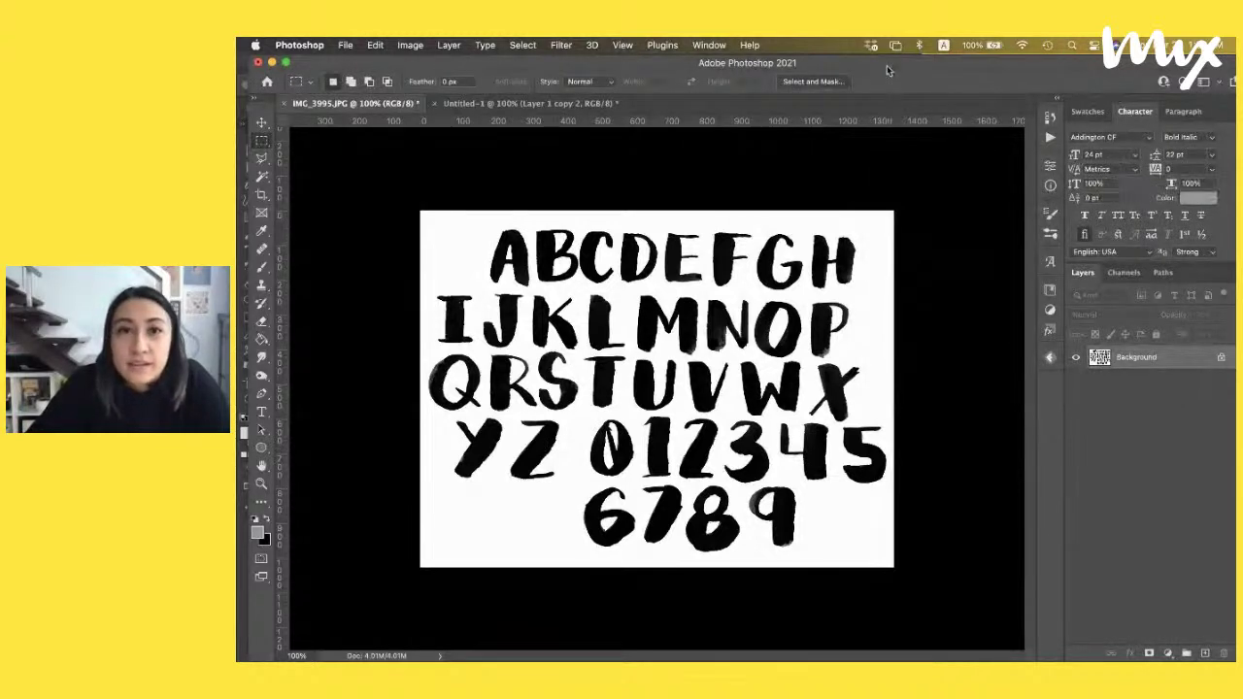
# Switch to Illustrator, apply Image Trace to the lettering image and move it closer to the artboard's upper-left area
pyautogui.moveTo(889, 66); pyautogui.dragTo(933, 68)
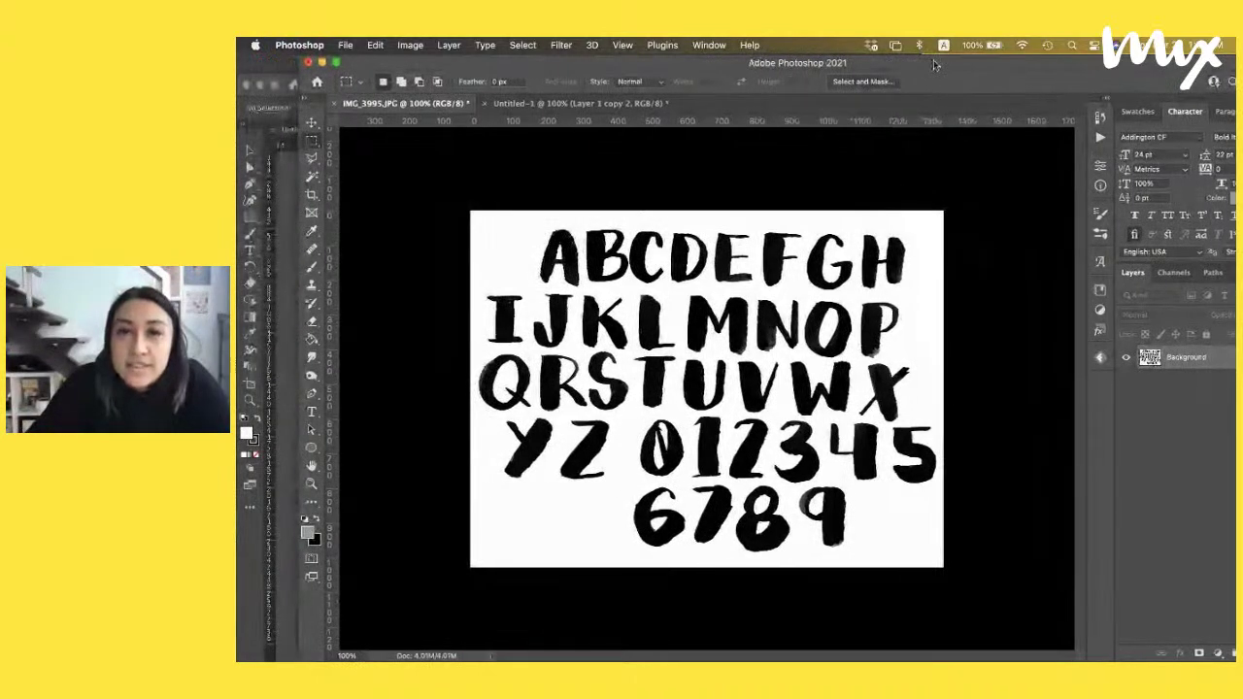
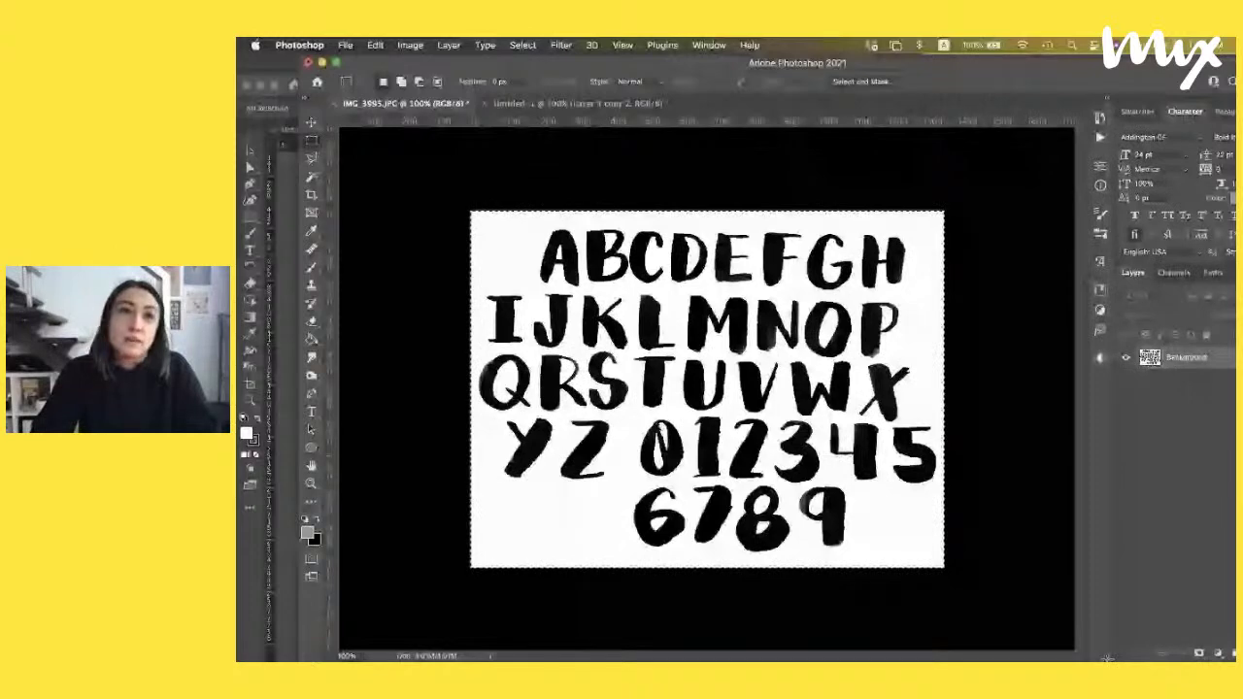
pyautogui.press('super+Tab')
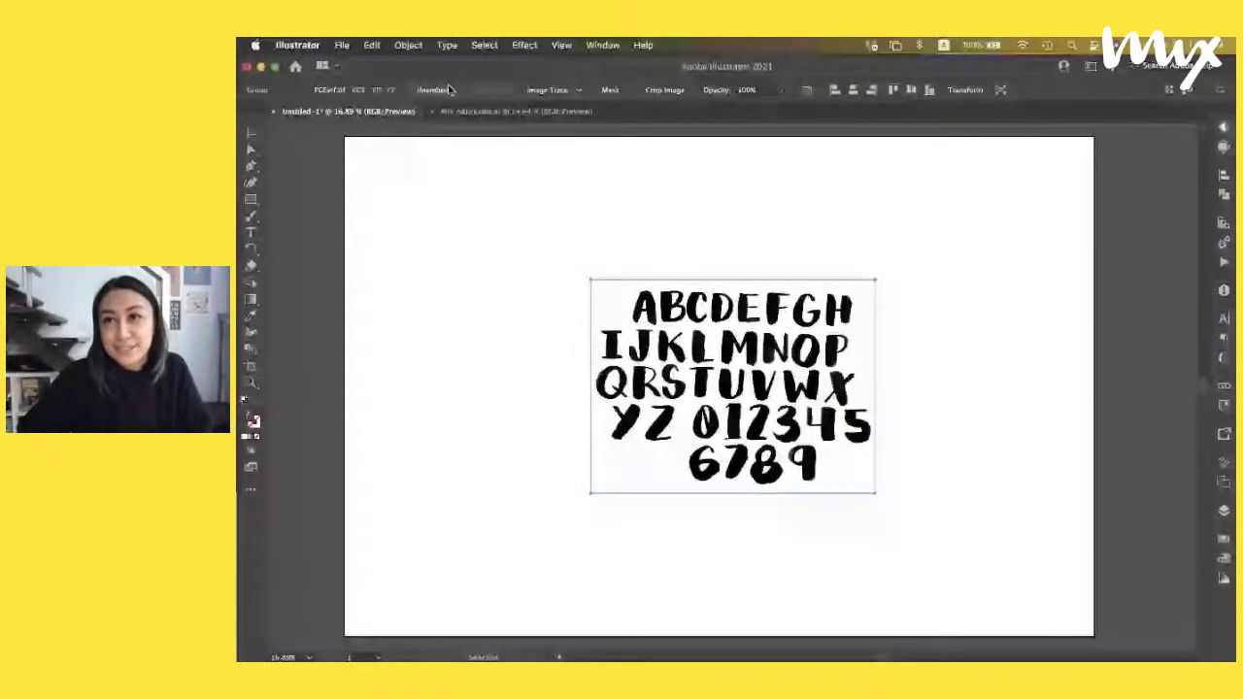
pyautogui.click(547, 90)
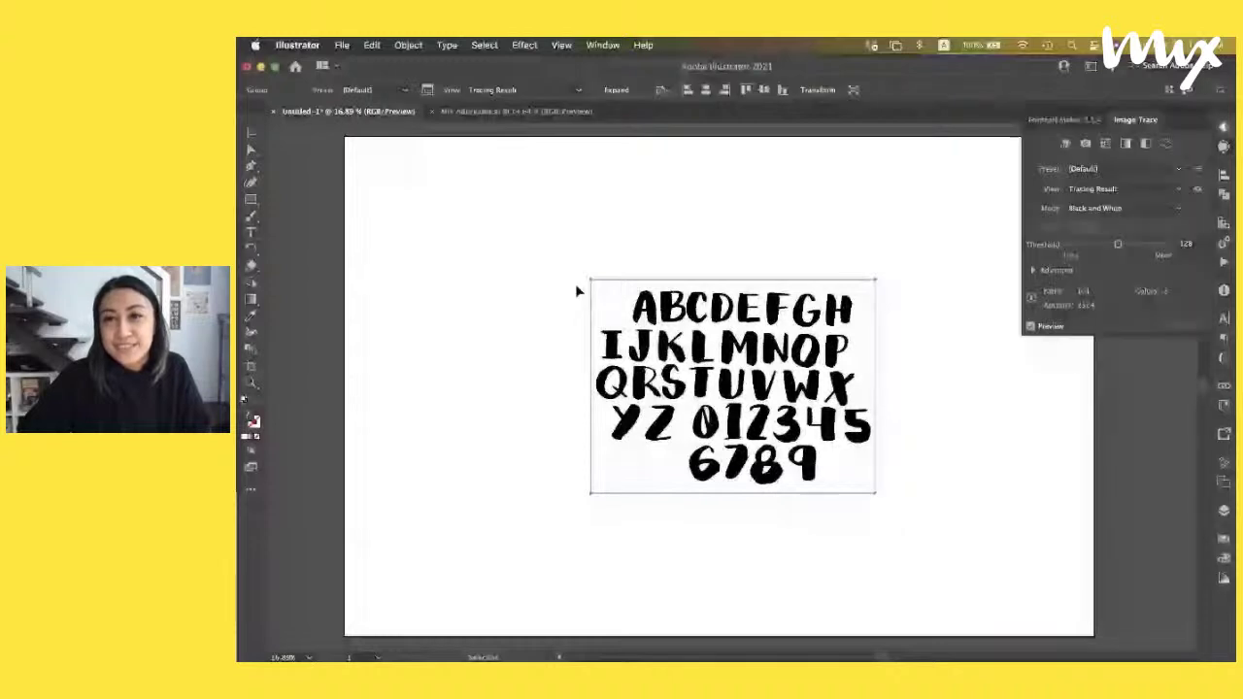
pyautogui.moveTo(592, 283); pyautogui.dragTo(533, 238)
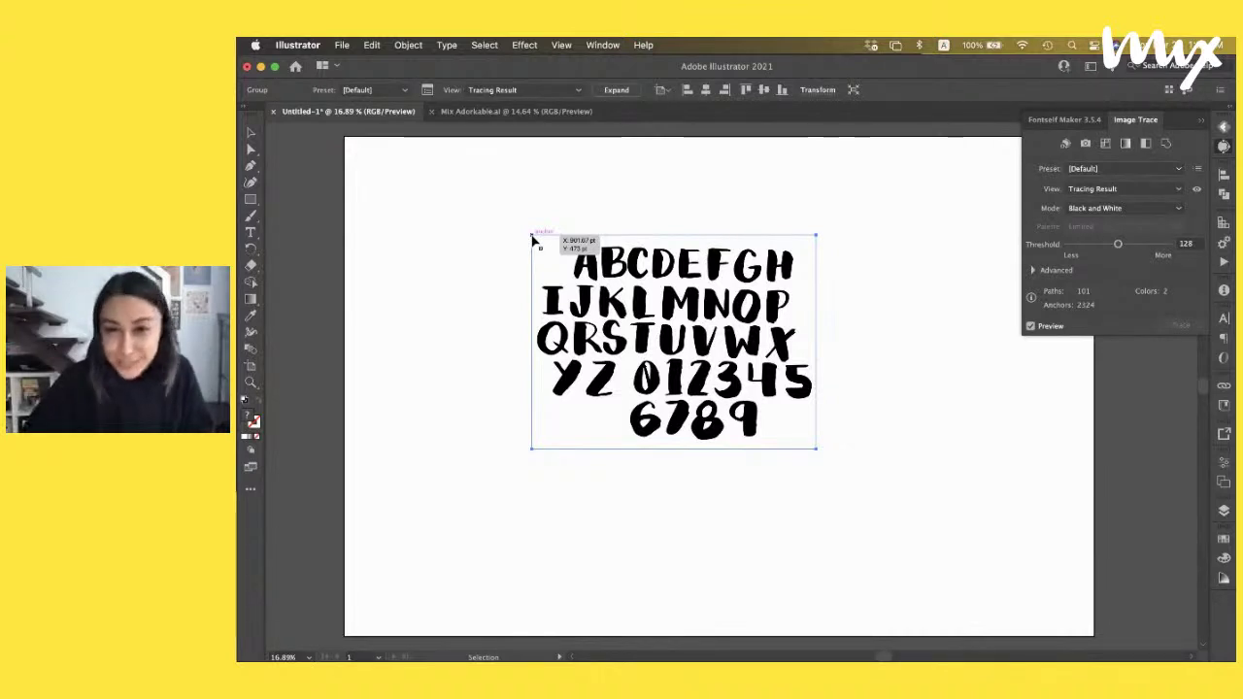
# Make the image trace ignore white in its advanced options and raise its threshold to 220
pyautogui.click(1032, 271)
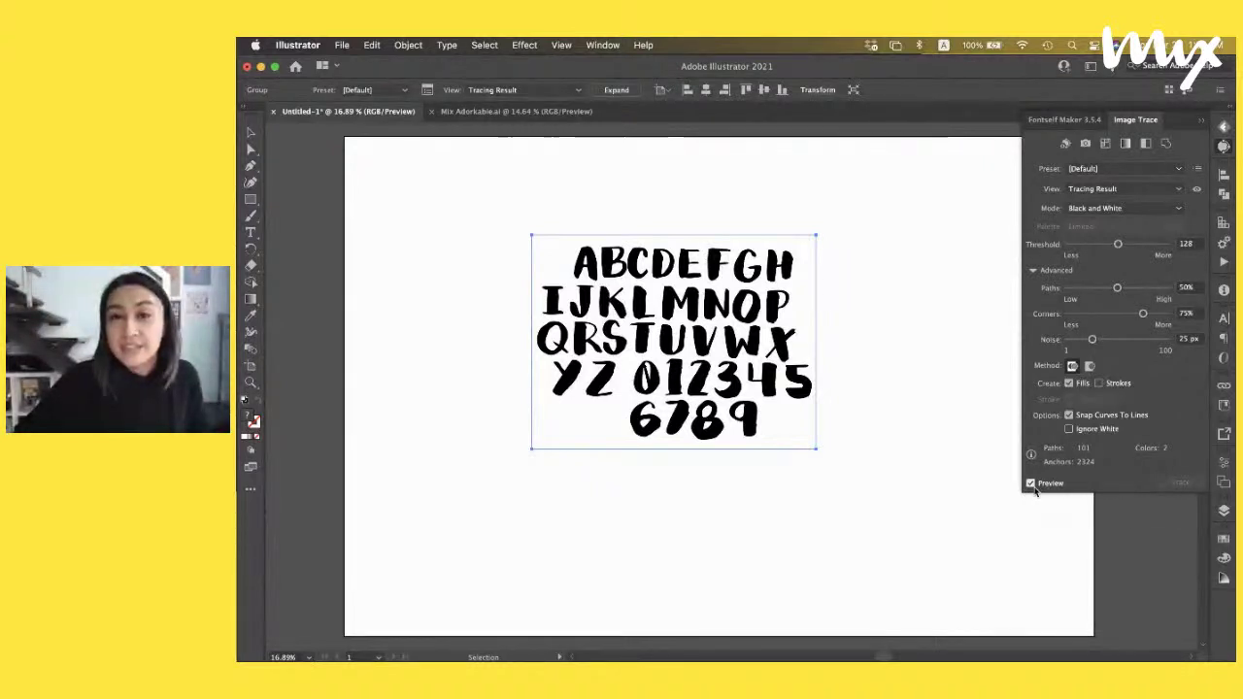
pyautogui.click(1069, 429)
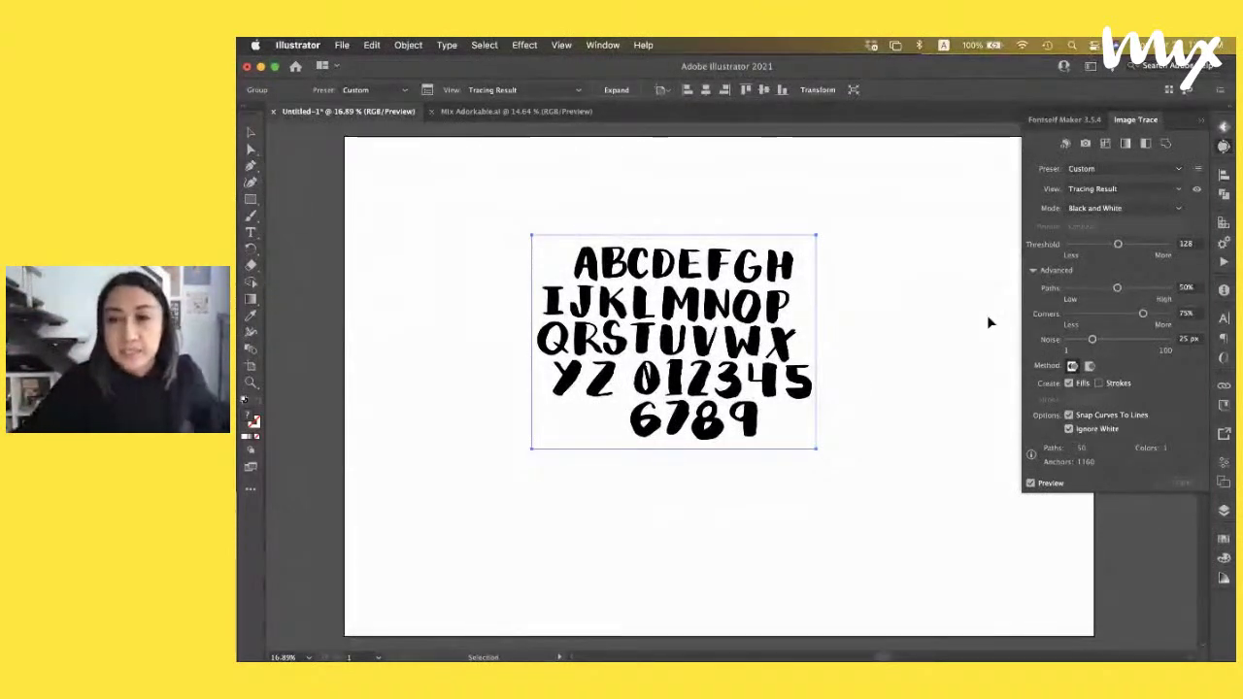
pyautogui.press('super+equal')
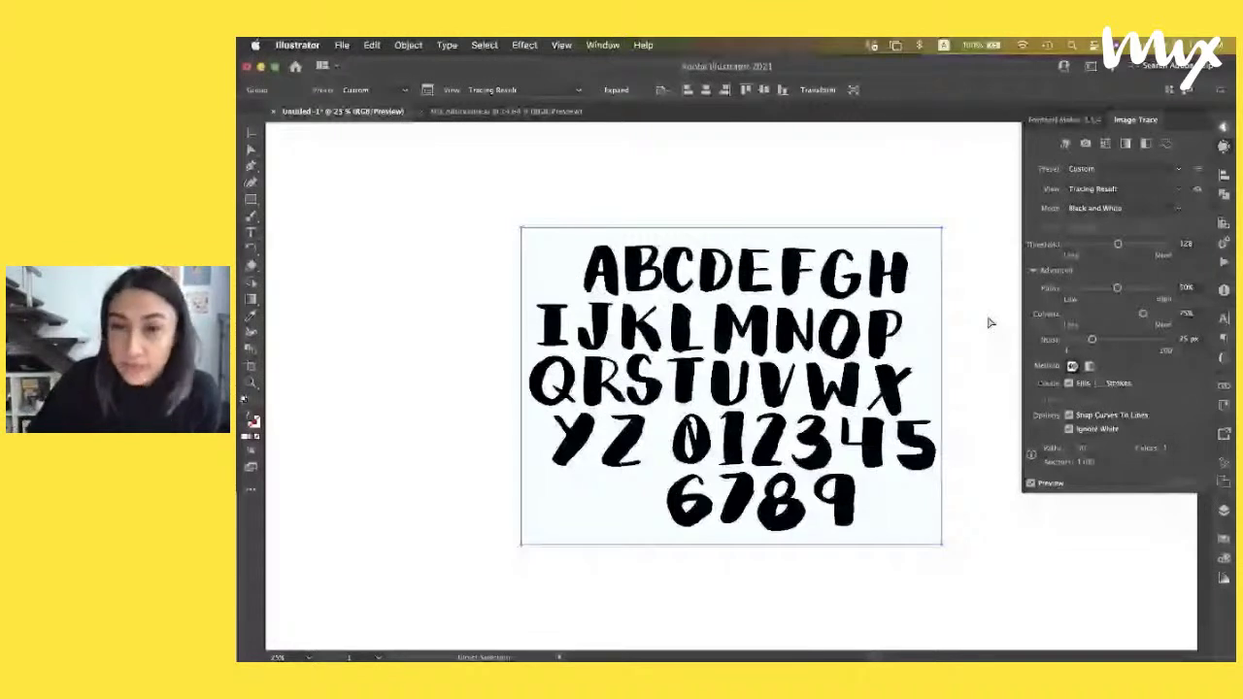
pyautogui.press('super+equal')
pyautogui.press('super+equal')
pyautogui.press('super+equal')
pyautogui.press('super+equal')
pyautogui.press('super+equal')
pyautogui.scroll(5, 997, 313)
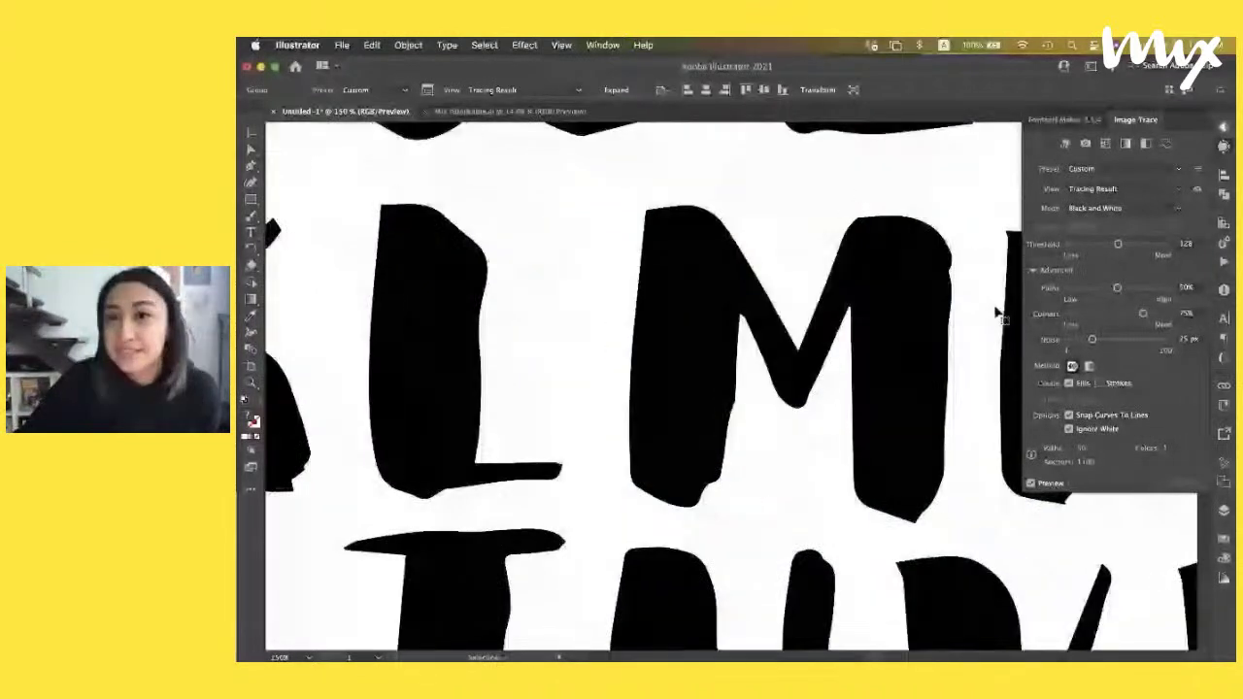
pyautogui.moveTo(1131, 248); pyautogui.dragTo(1178, 248)
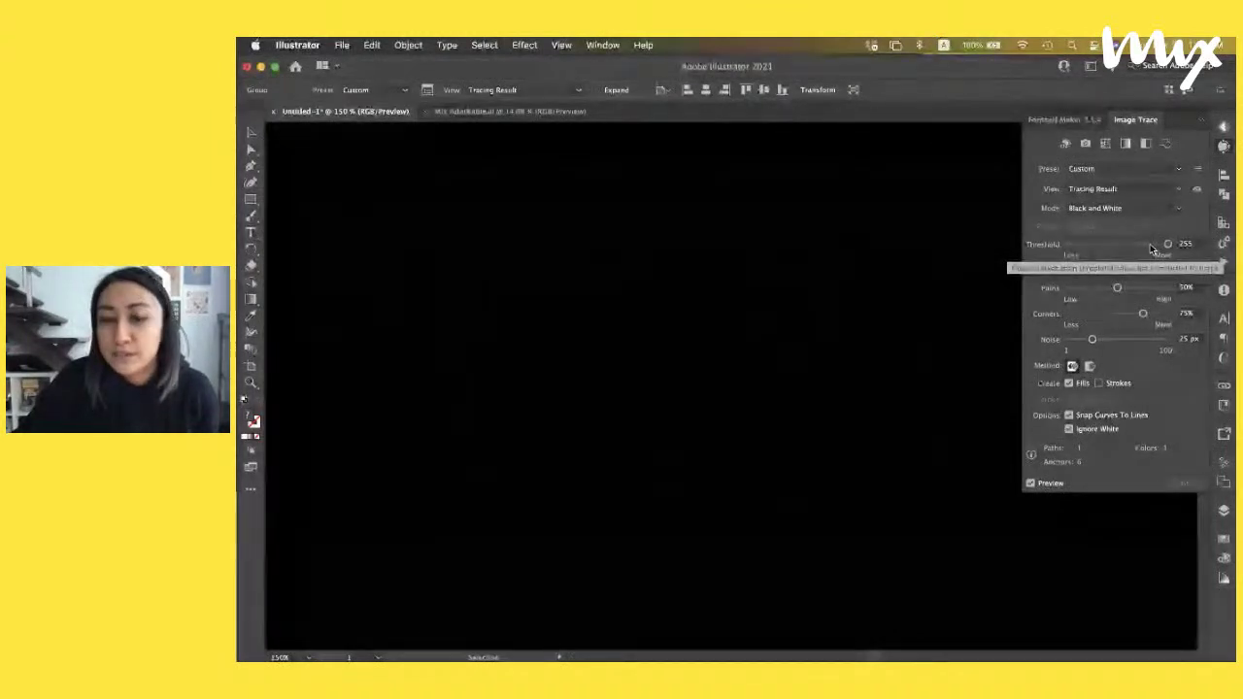
pyautogui.click(1150, 250)
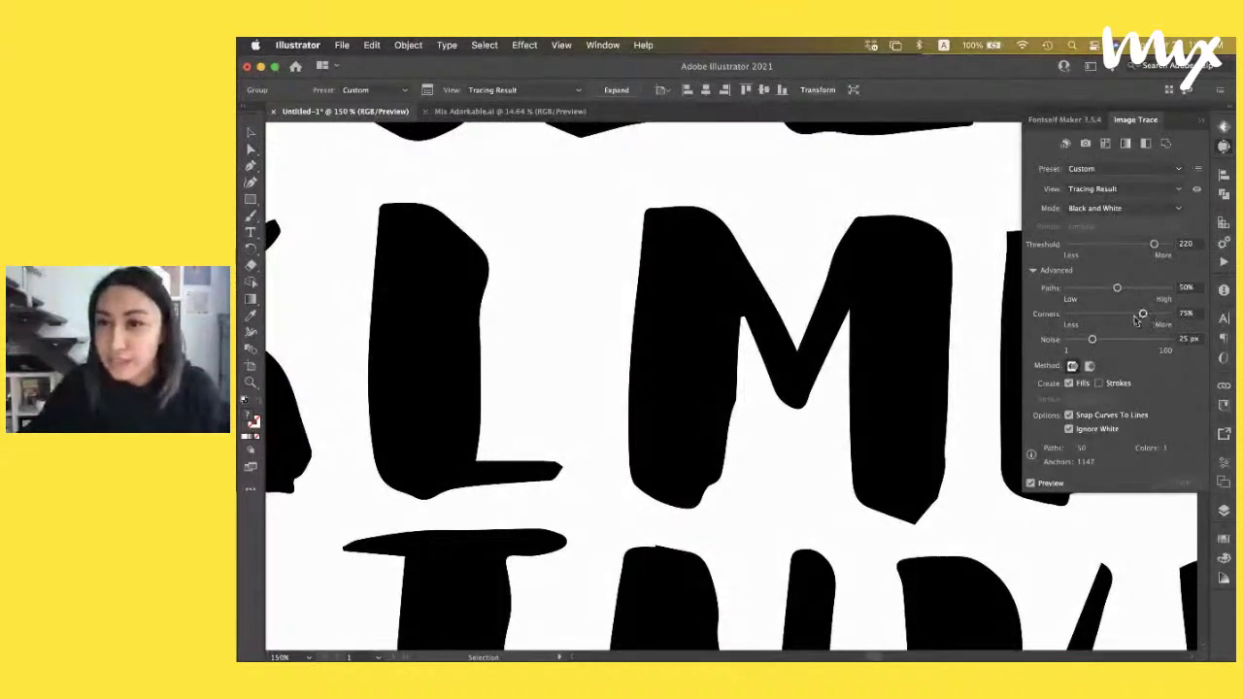
# Reduce the Corners value of the image trace to 15%
pyautogui.click(1097, 319)
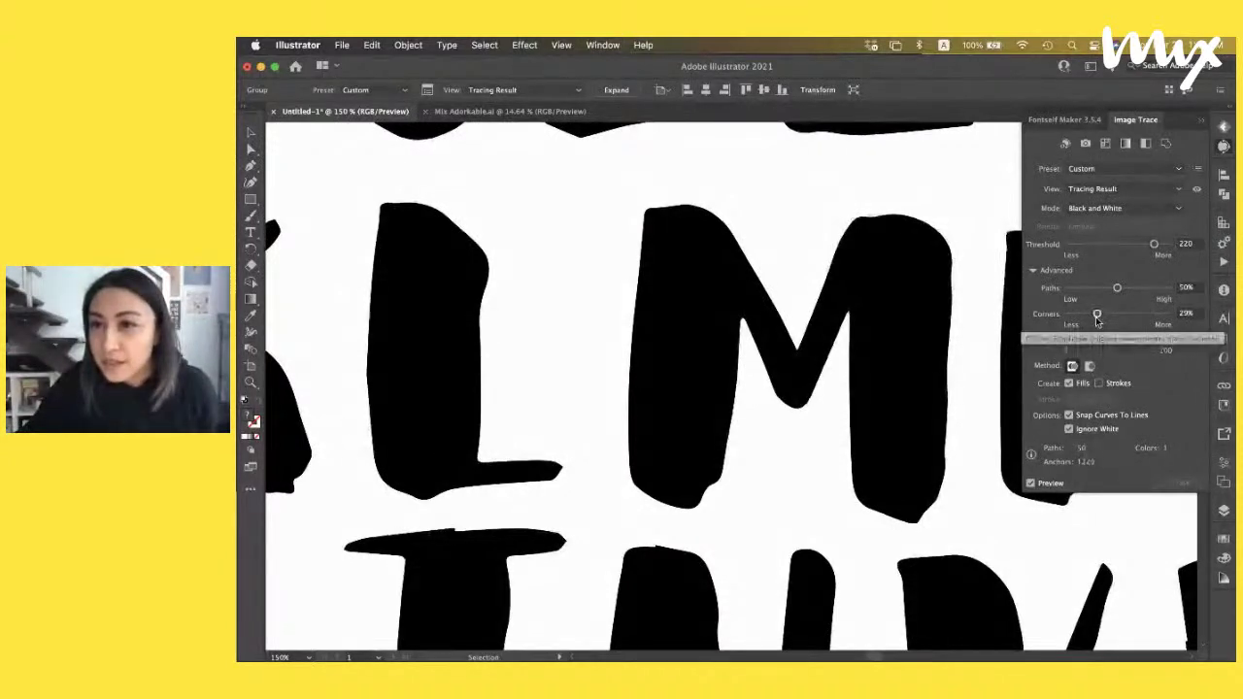
pyautogui.moveTo(1092, 320); pyautogui.dragTo(1083, 321)
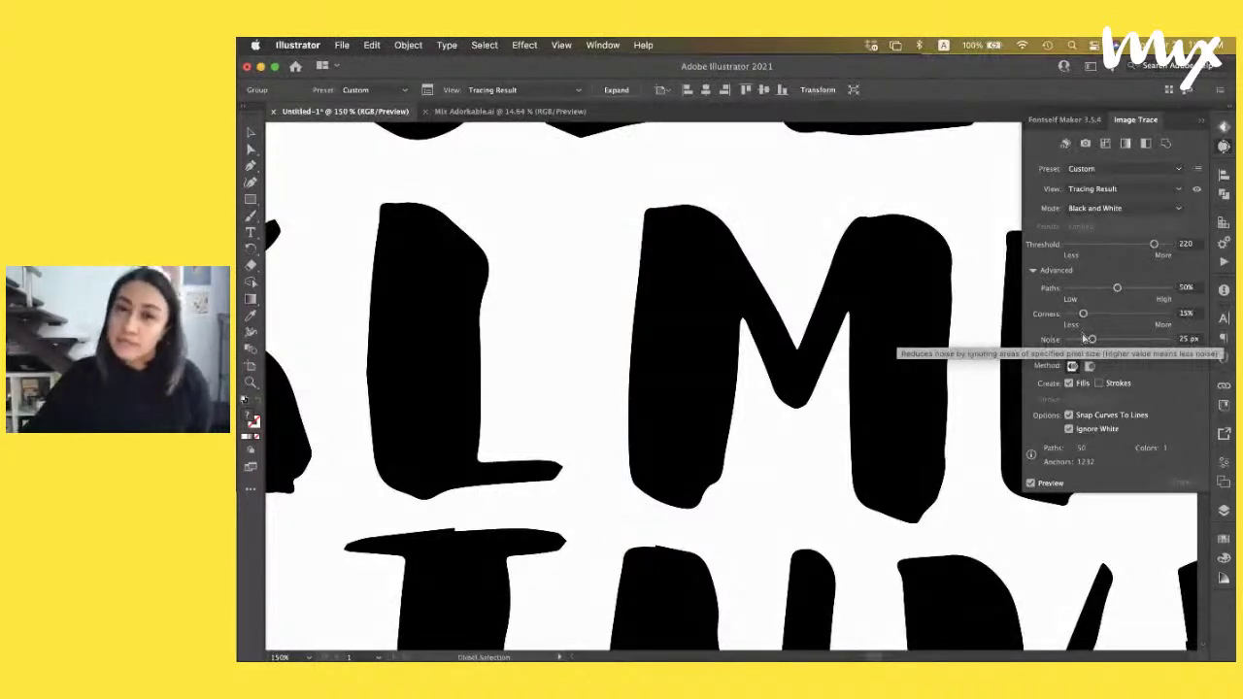
pyautogui.click(1085, 338)
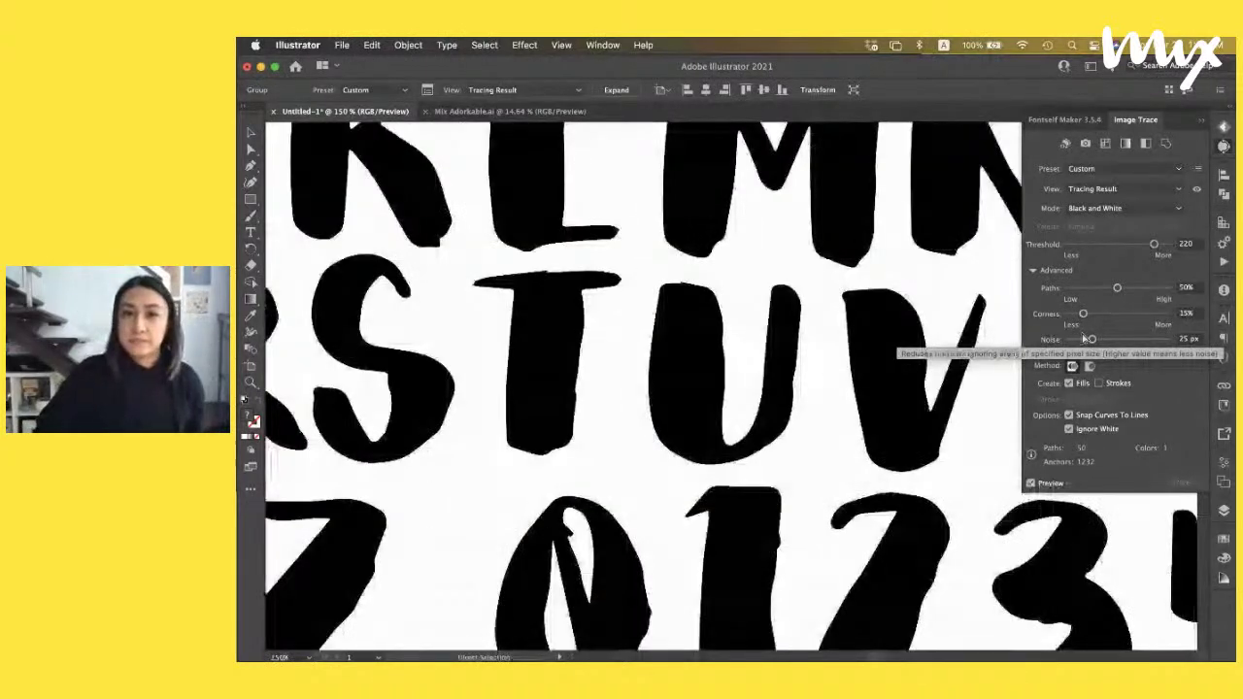
# Expand the traced lettering into editable vector paths and collapse the Image Trace settings
pyautogui.press('super+0')
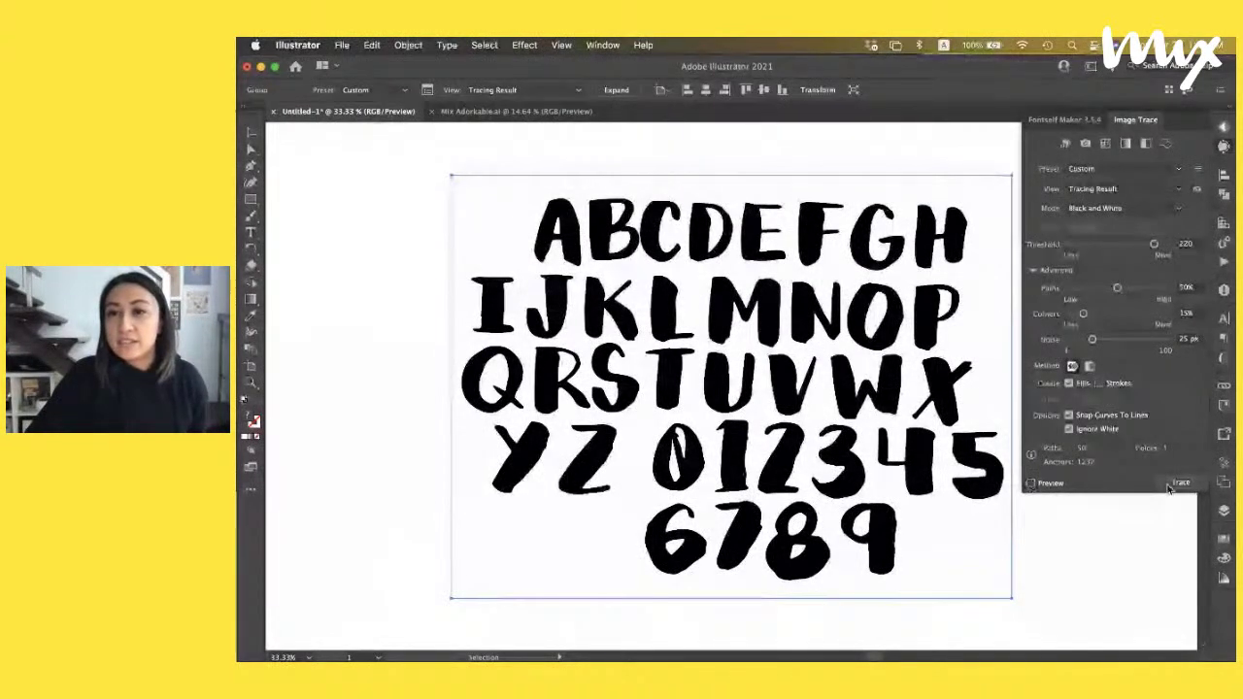
pyautogui.click(615, 90)
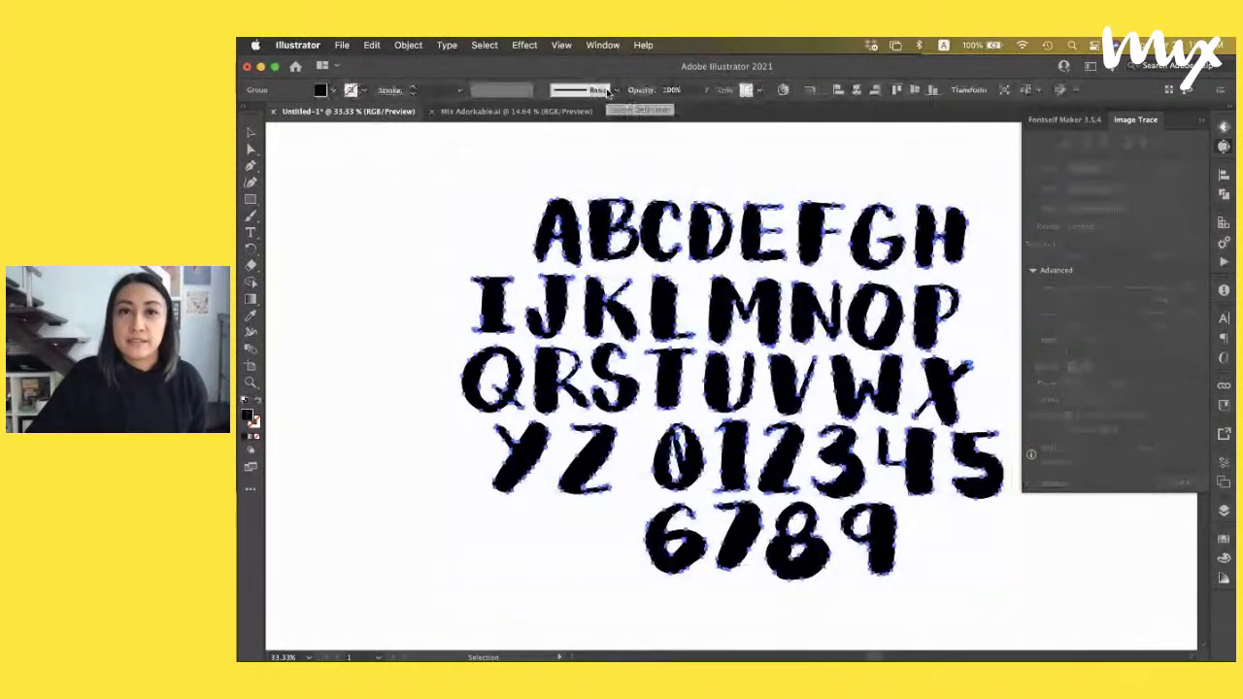
pyautogui.click(1223, 147)
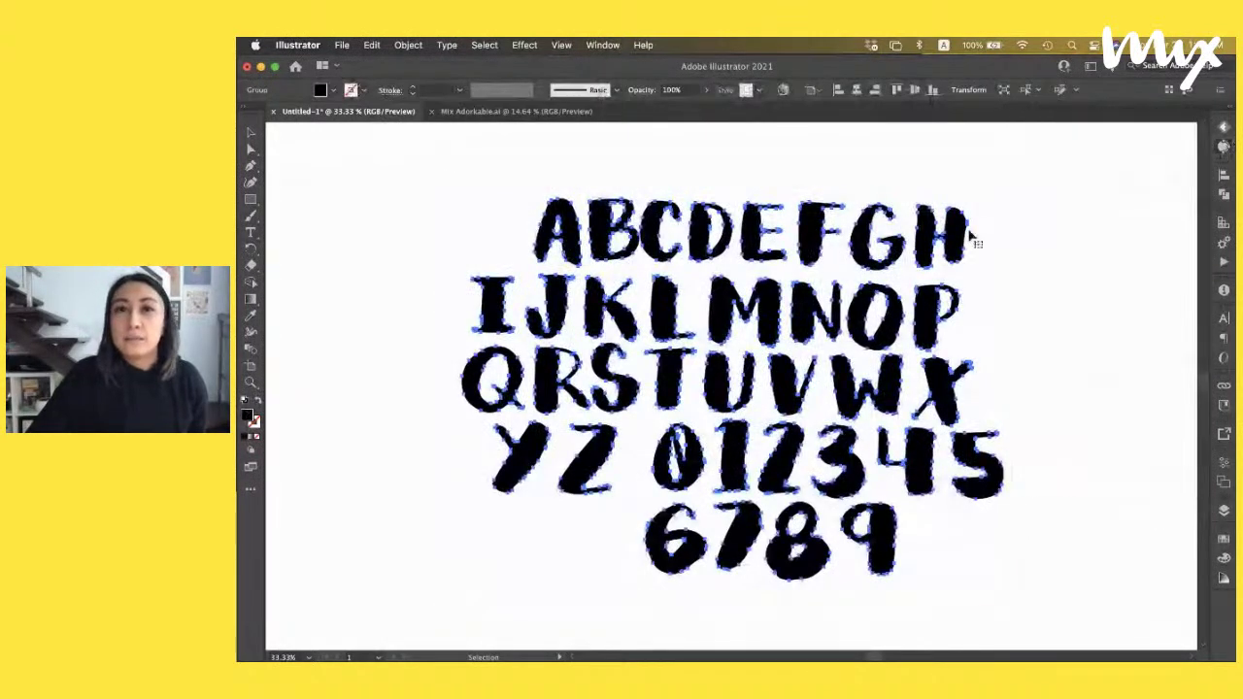
# Move the expanded lettering group up and to the left on the artboard, leaving more free space beside it
pyautogui.press('super+minus')
pyautogui.press('super+minus')
pyautogui.press('super+minus')
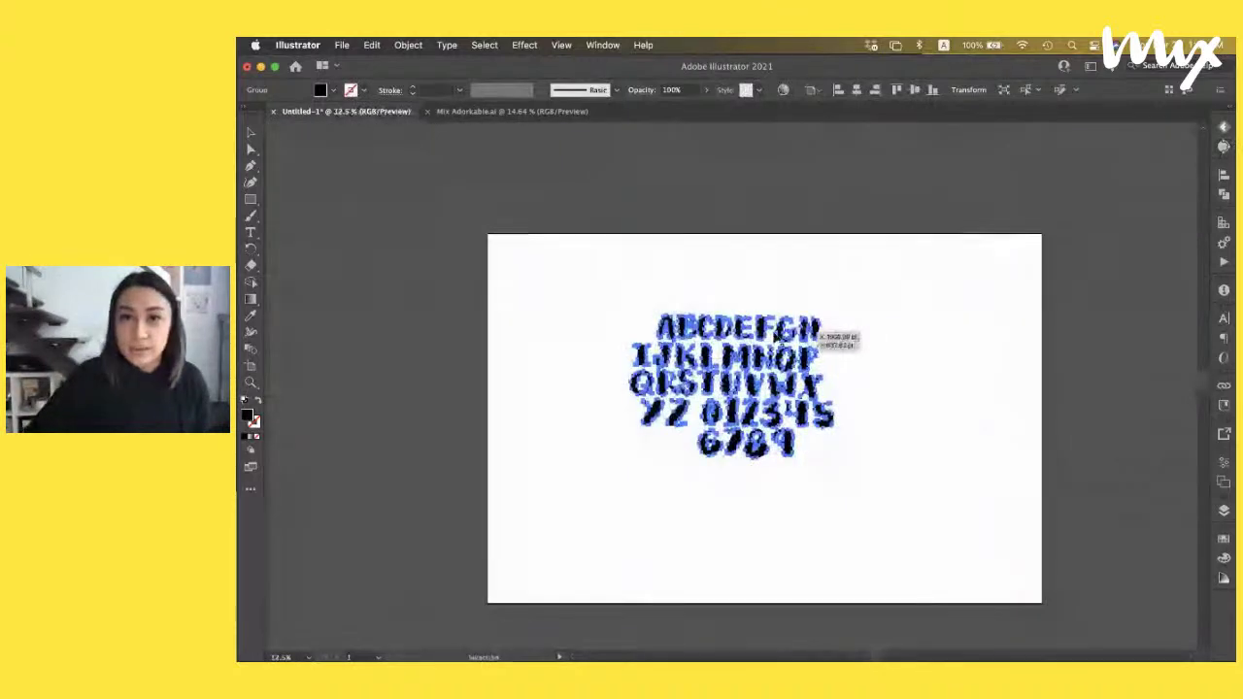
pyautogui.moveTo(768, 333)
pyautogui.mouseDown()
pyautogui.moveTo(752, 198)
pyautogui.moveTo(688, 302)
pyautogui.moveTo(709, 304)
pyautogui.mouseUp()
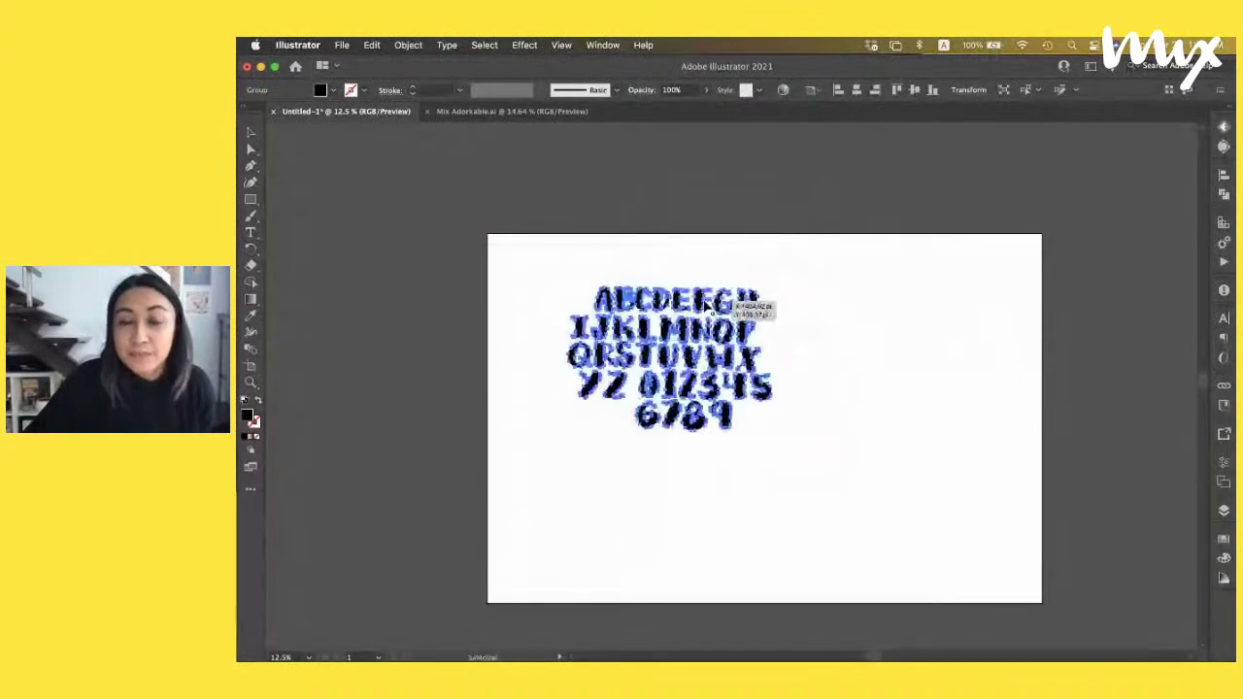
pyautogui.scroll(2, 707, 305)
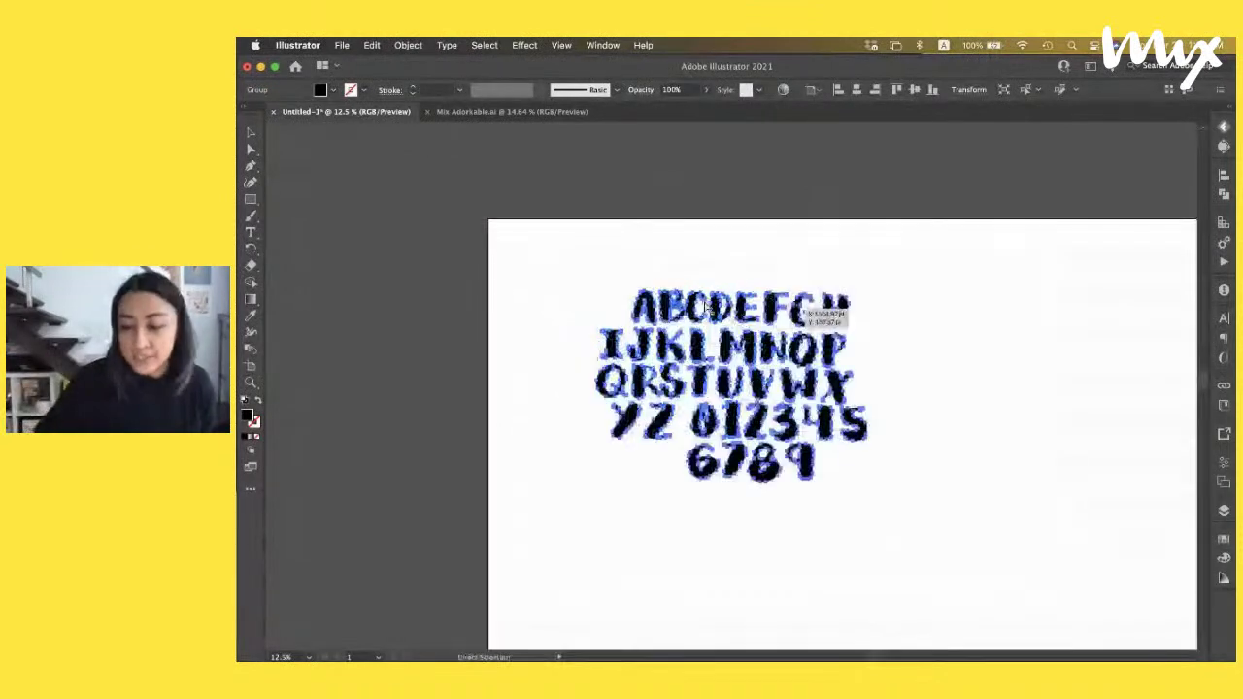
pyautogui.scroll(2, 707, 306)
pyautogui.scroll(3, 707, 306)
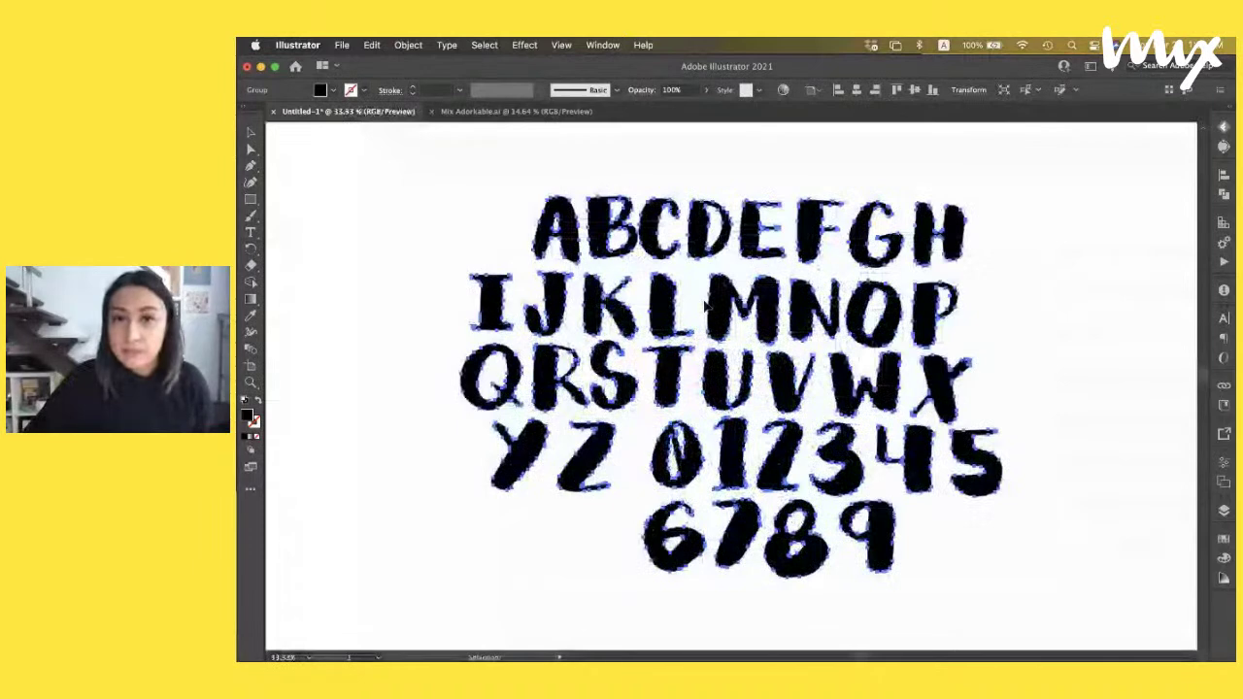
pyautogui.hscroll(5, 777, 320)
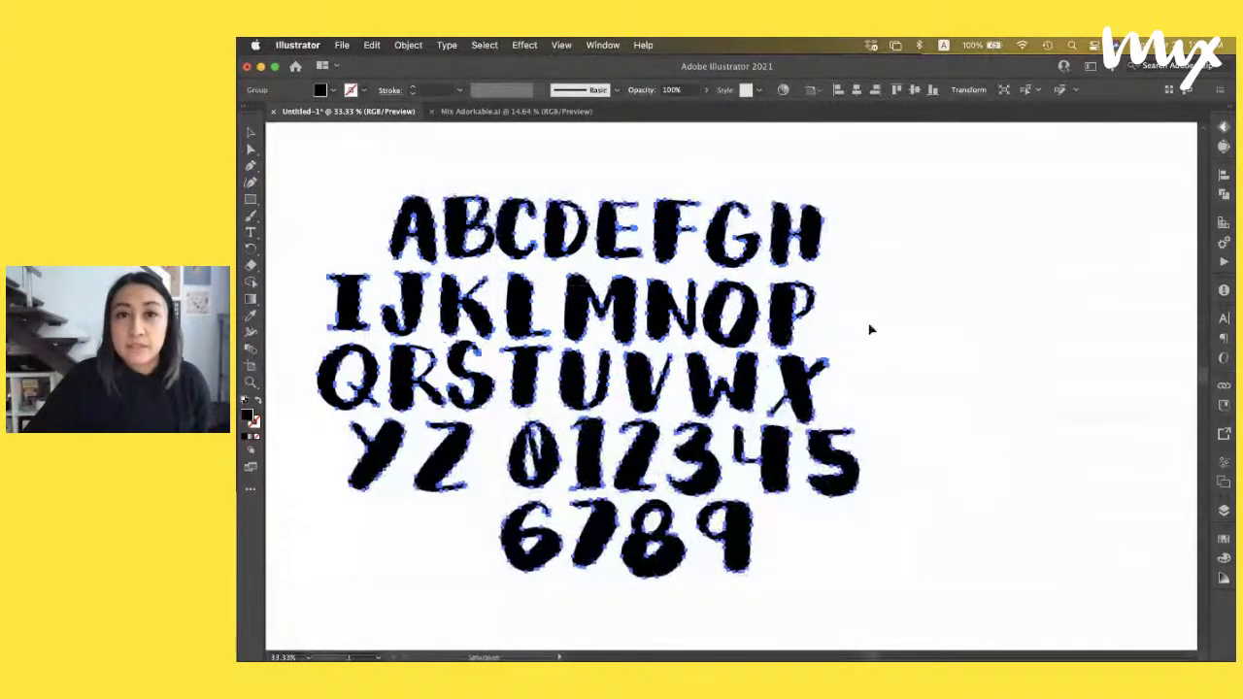
# Ungroup the traced lettering so that every letter and numeral becomes a separate object
pyautogui.click(870, 330)
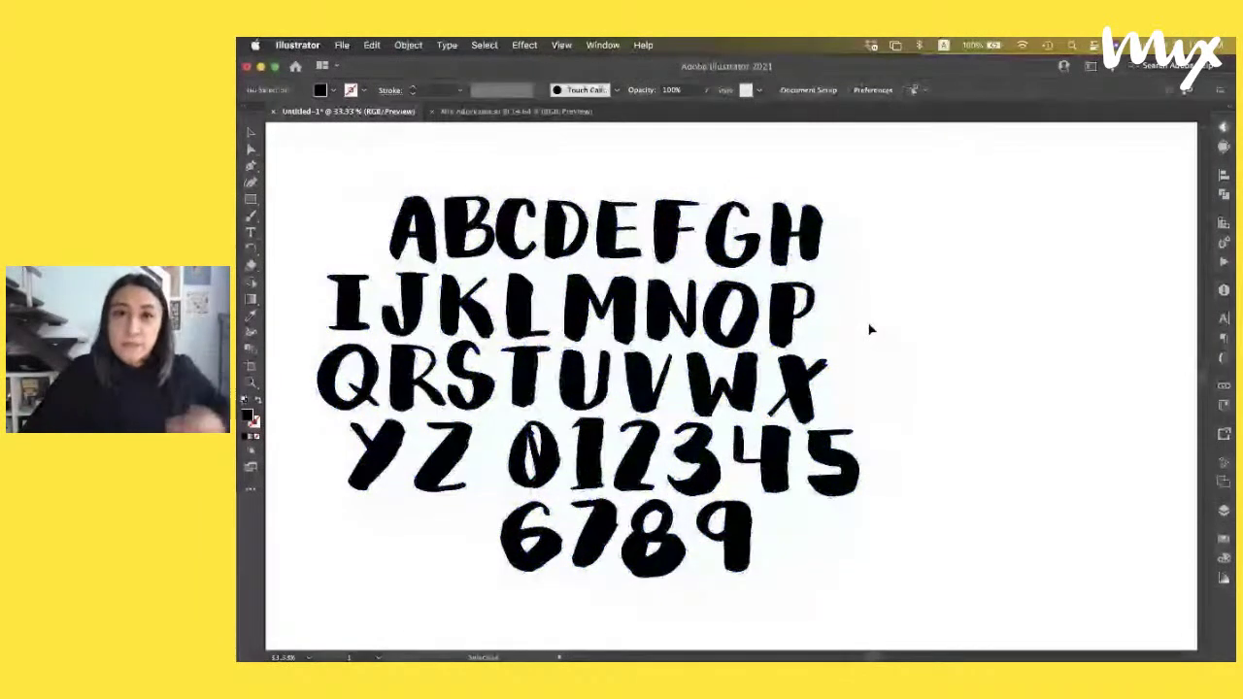
pyautogui.moveTo(304, 175); pyautogui.dragTo(885, 584)
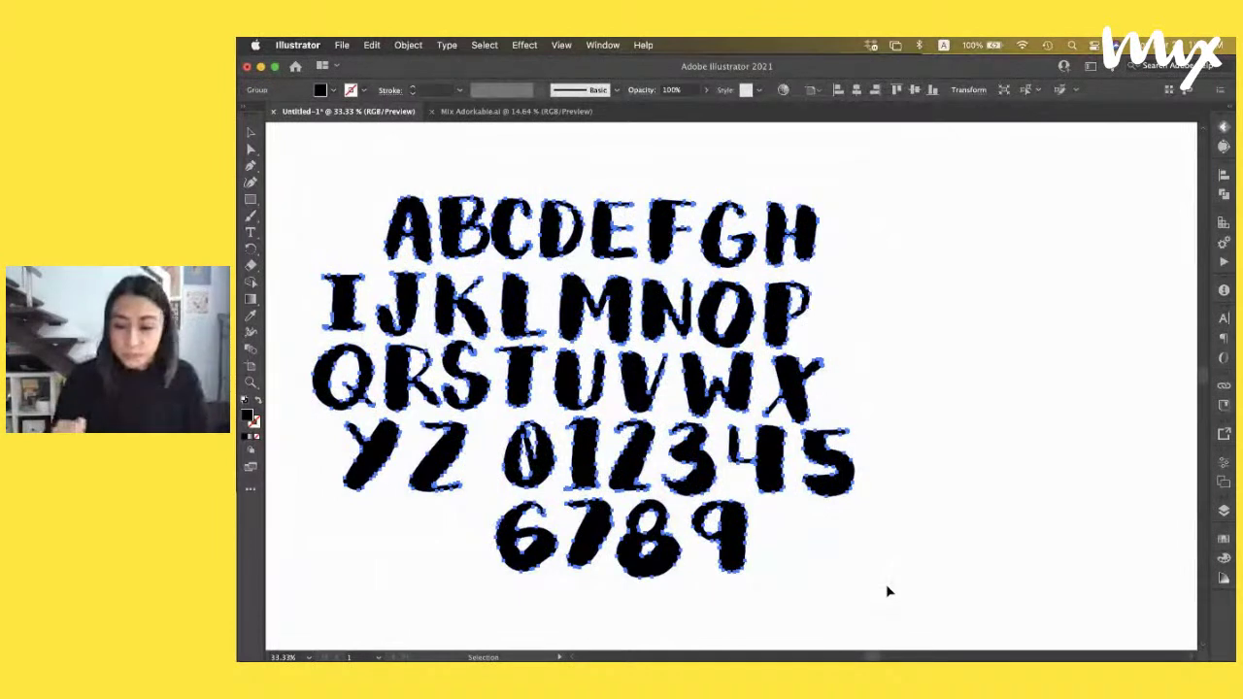
pyautogui.click(371, 45)
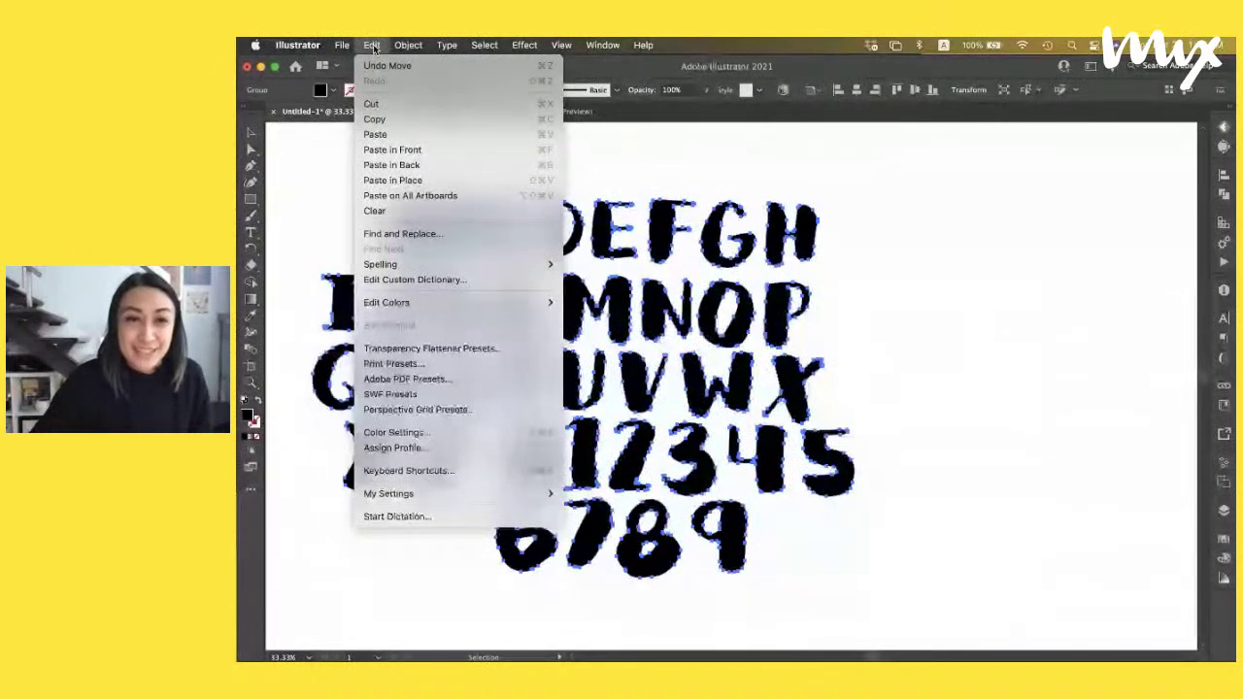
pyautogui.moveTo(407, 47)
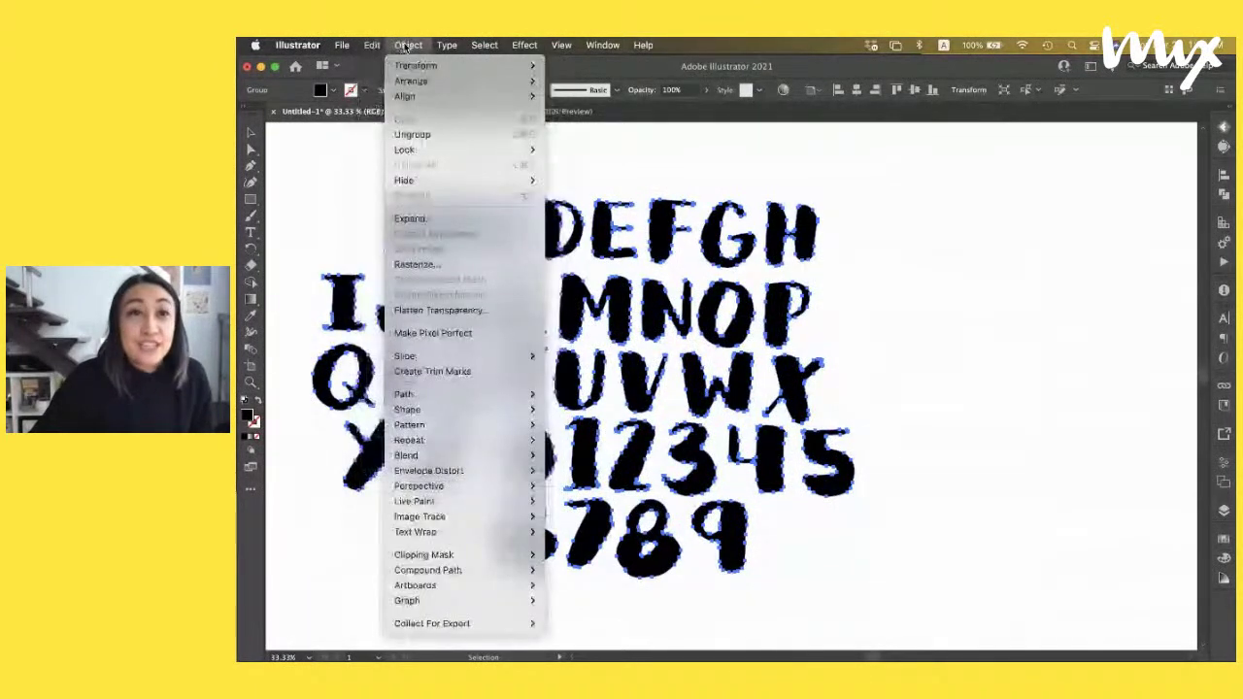
pyautogui.click(449, 134)
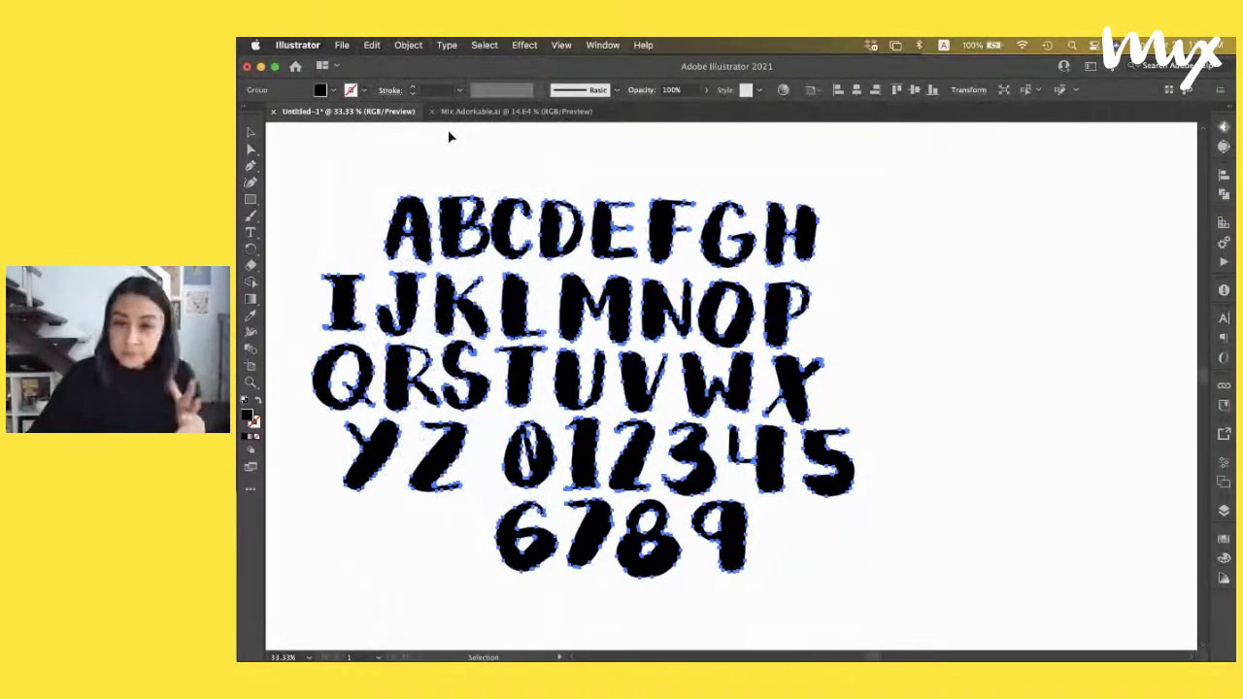
pyautogui.click(444, 155)
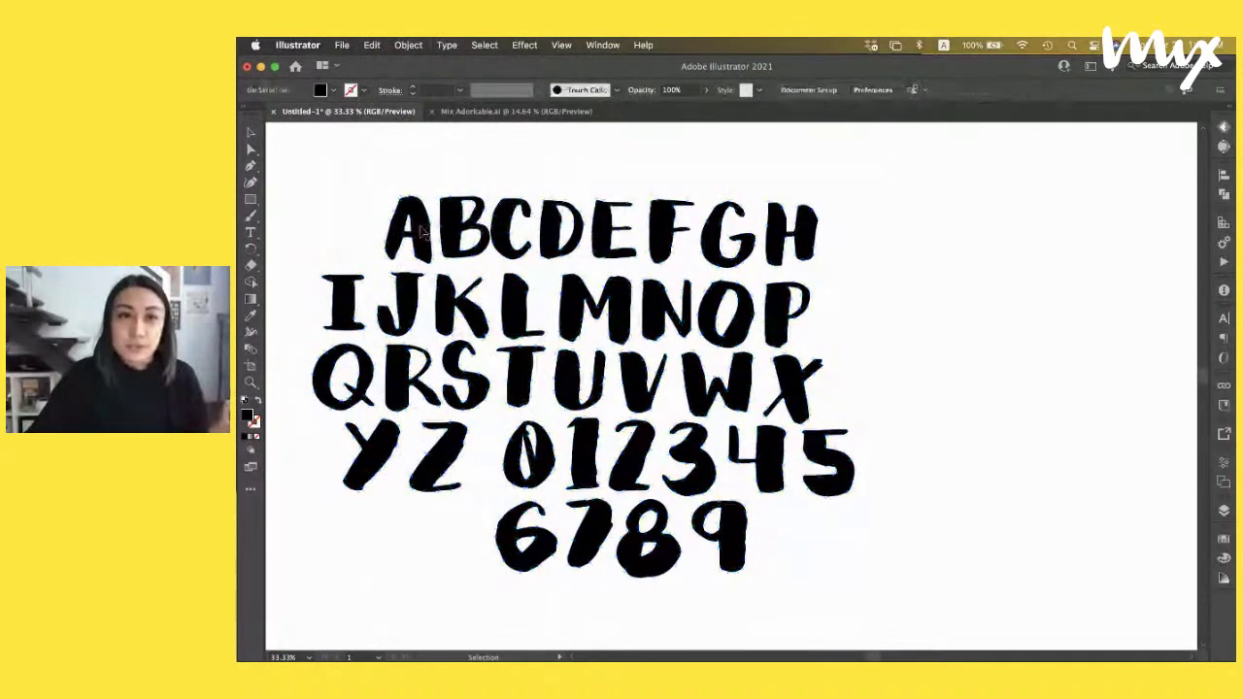
# Select the letter A on its own to check that the letters are separate objects
pyautogui.click(426, 232)
pyautogui.click(437, 158)
pyautogui.click(432, 228)
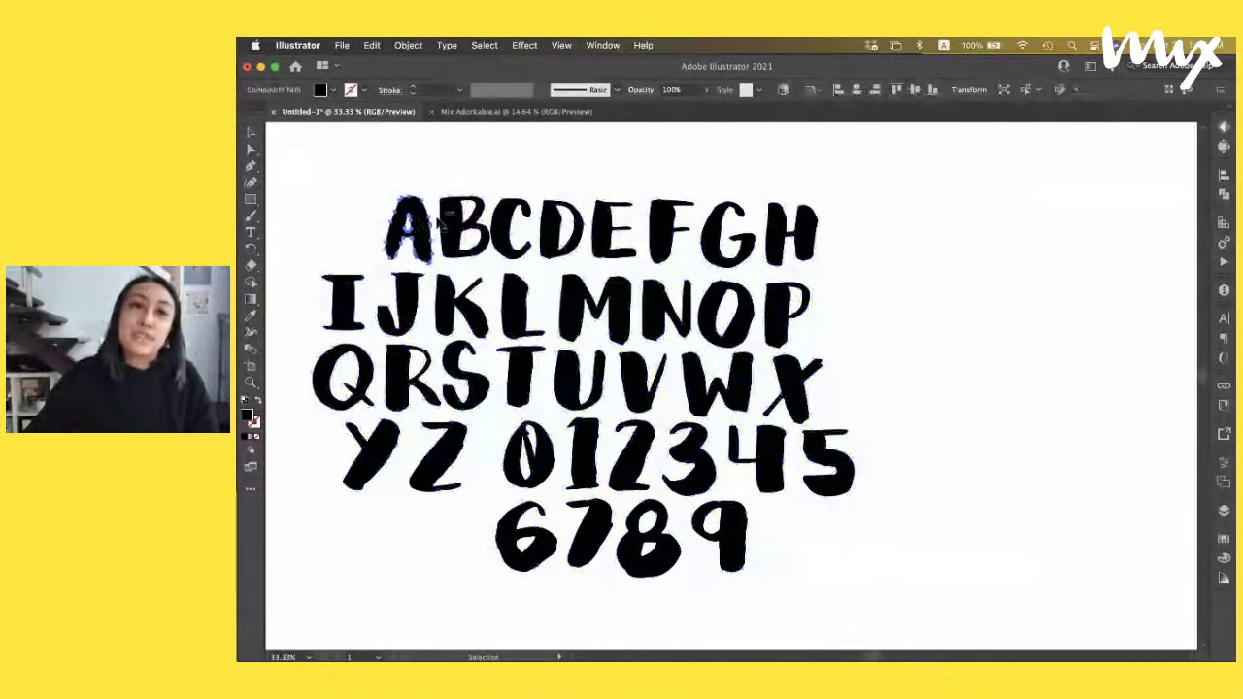
pyautogui.click(471, 173)
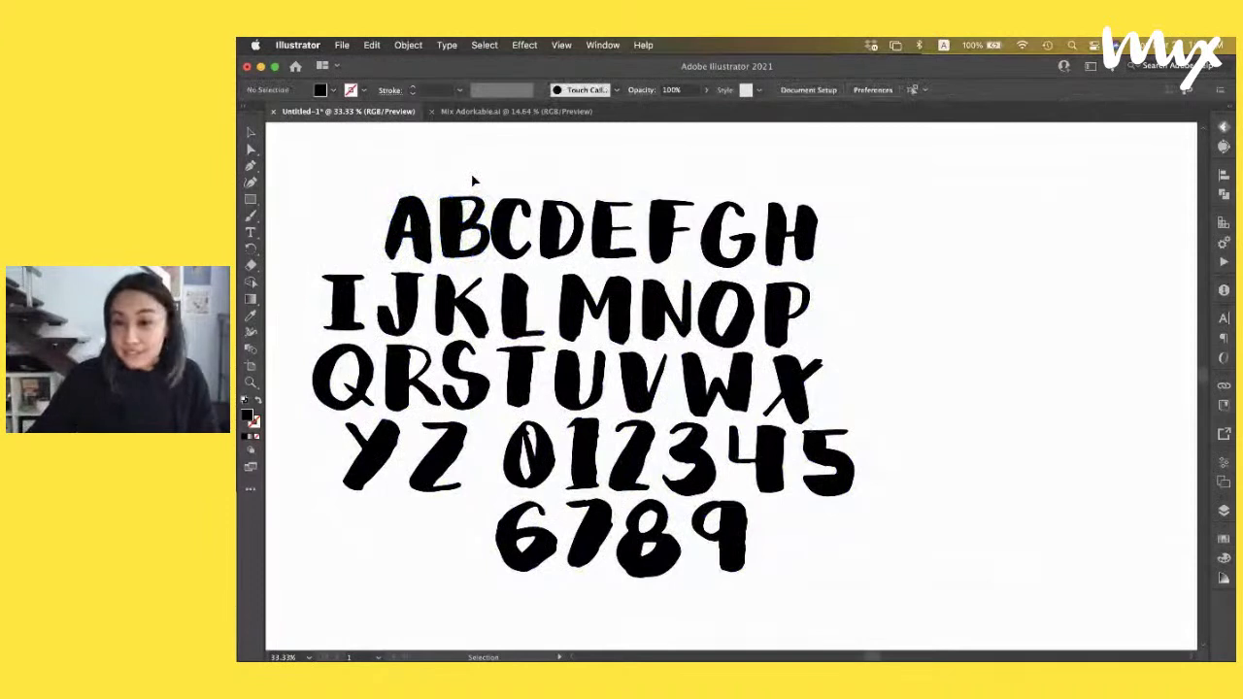
# Move the A–H row to the artboard's upper-left corner and place the I–P row directly after it
pyautogui.press('a')
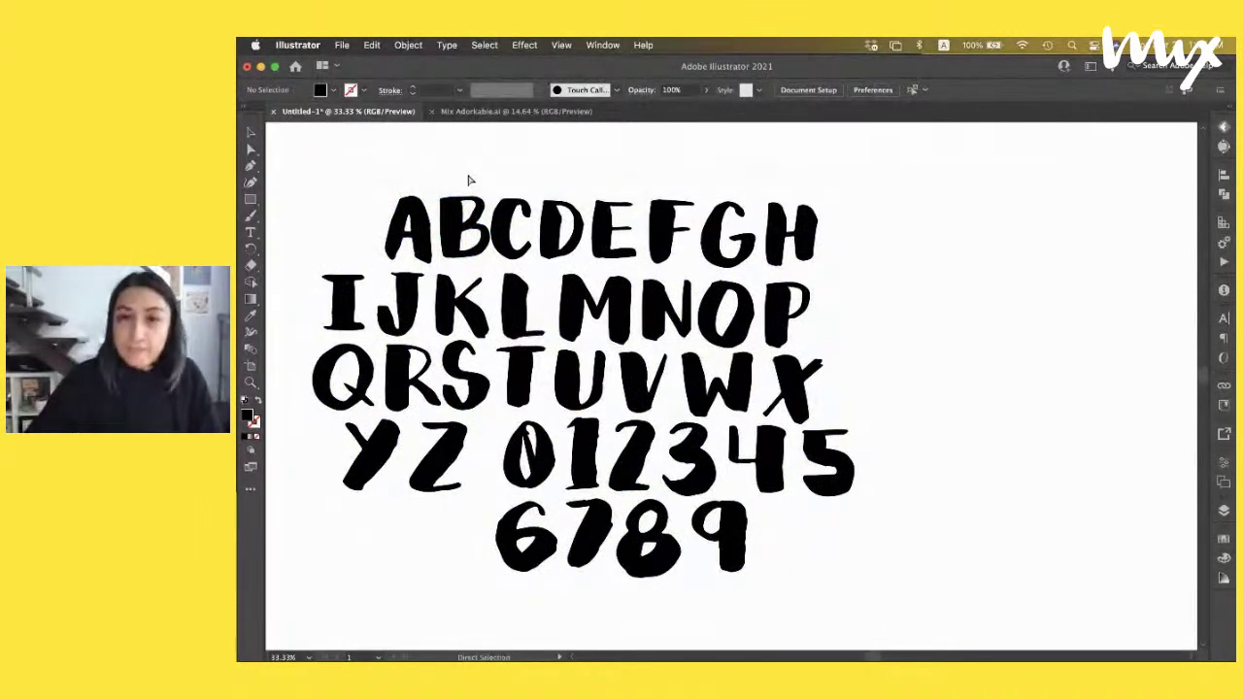
pyautogui.press('super+minus')
pyautogui.moveTo(471, 180); pyautogui.dragTo(675, 223)
pyautogui.click(508, 281)
pyautogui.click(824, 335)
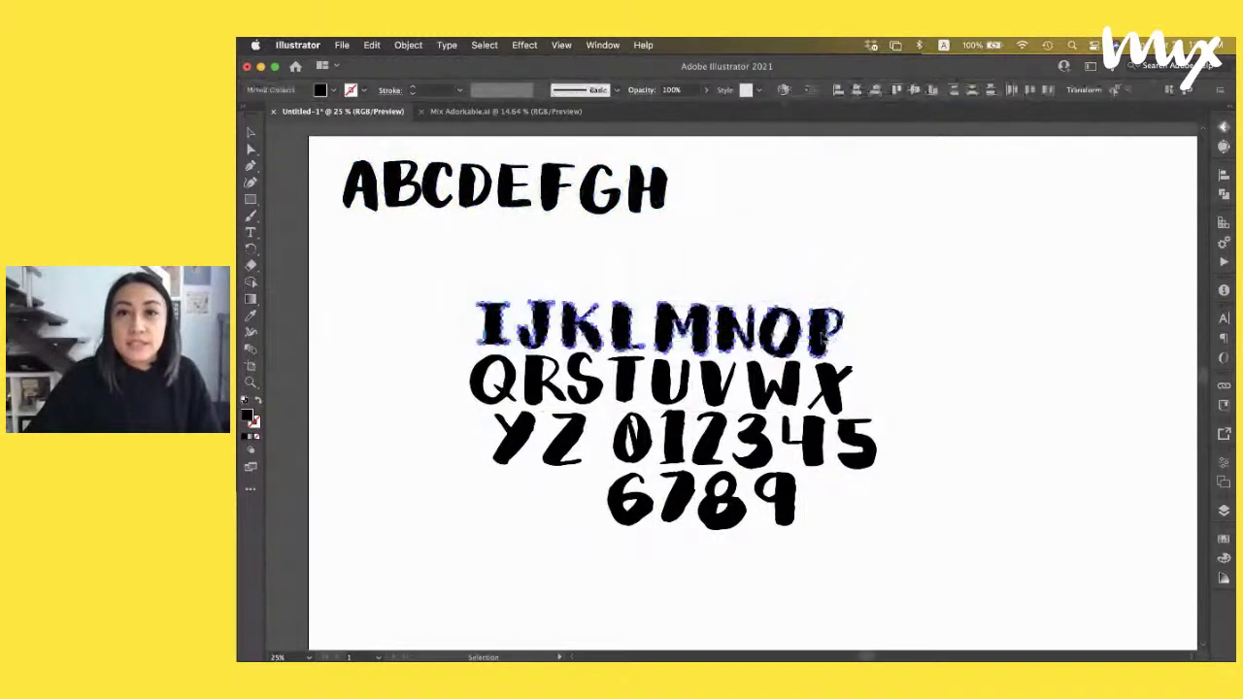
pyautogui.moveTo(824, 335); pyautogui.dragTo(1006, 197)
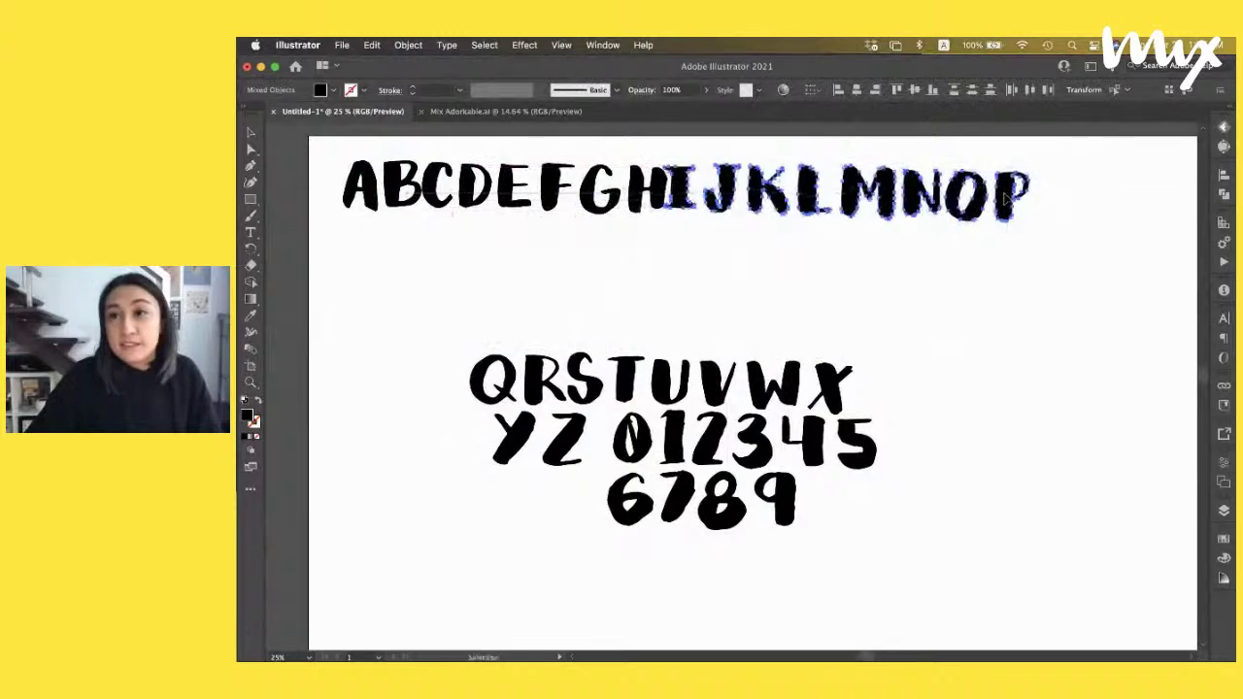
# Append the Q–X row and the letters Y and Z after P to form a single A–Z line
pyautogui.hscroll(2, 1003, 191)
pyautogui.press('super+minus')
pyautogui.scroll(3, 1006, 198)
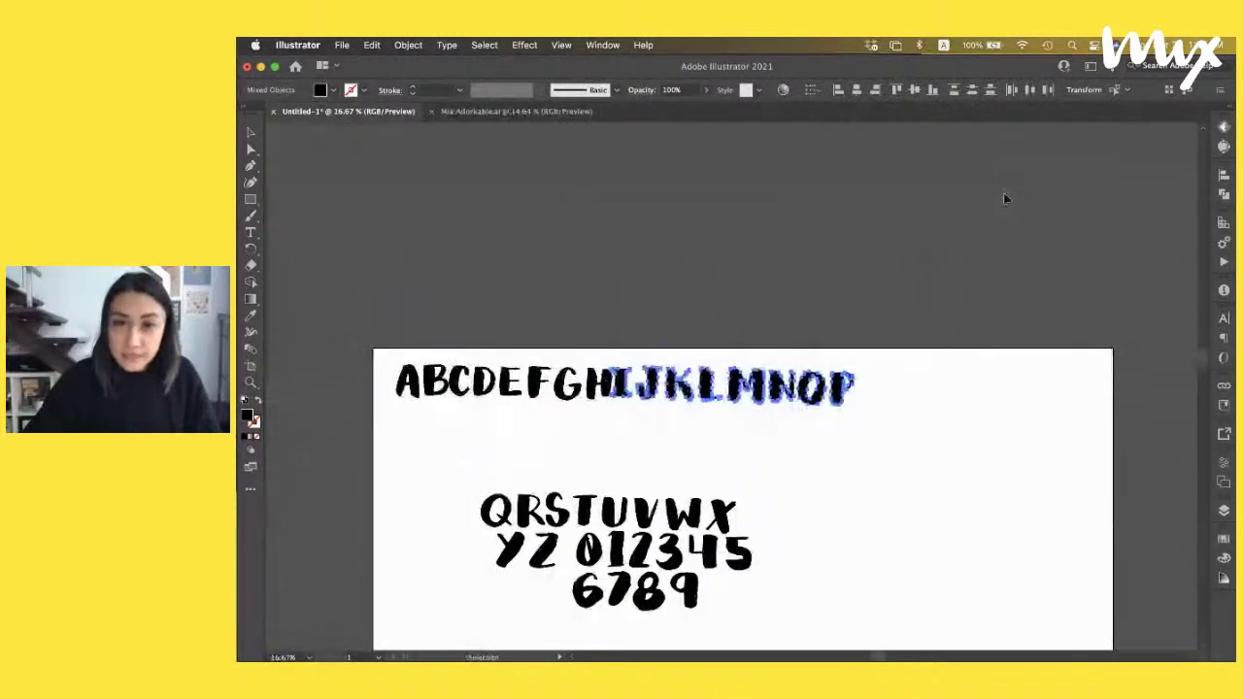
pyautogui.scroll(-4, 986, 191)
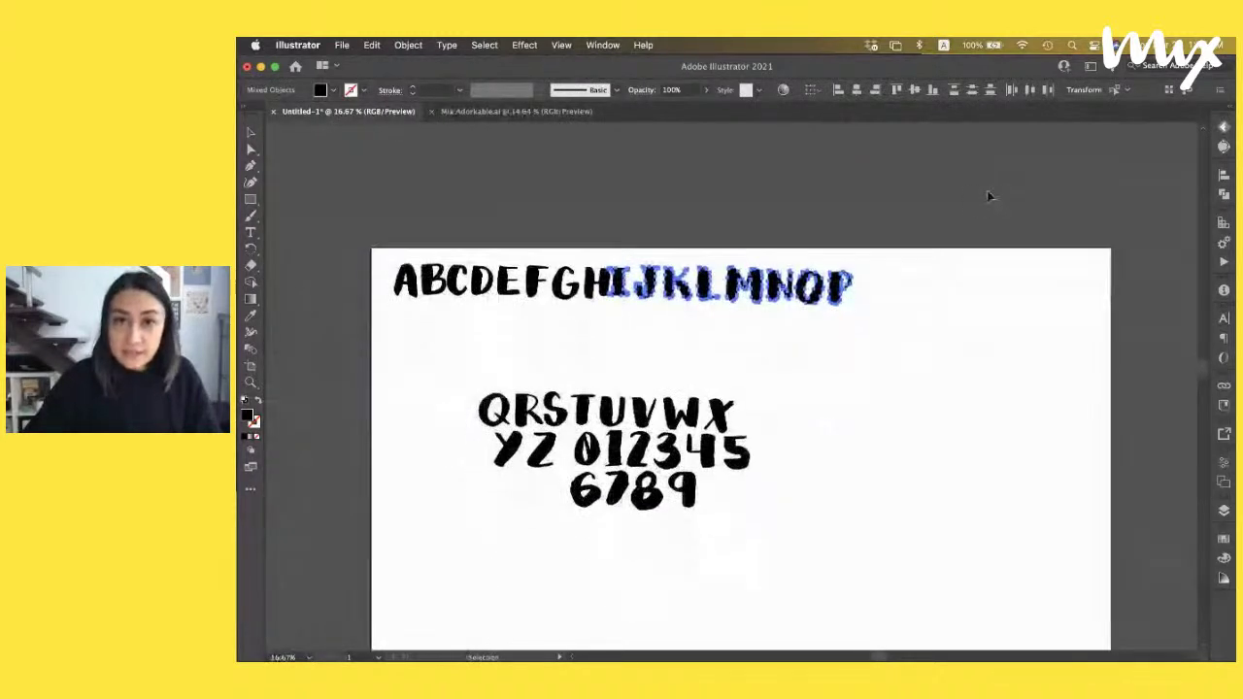
pyautogui.click(811, 393)
pyautogui.moveTo(508, 371); pyautogui.dragTo(880, 250)
pyautogui.hscroll(3, 728, 292)
pyautogui.moveTo(418, 409); pyautogui.dragTo(1070, 247)
pyautogui.hscroll(-2, 1078, 247)
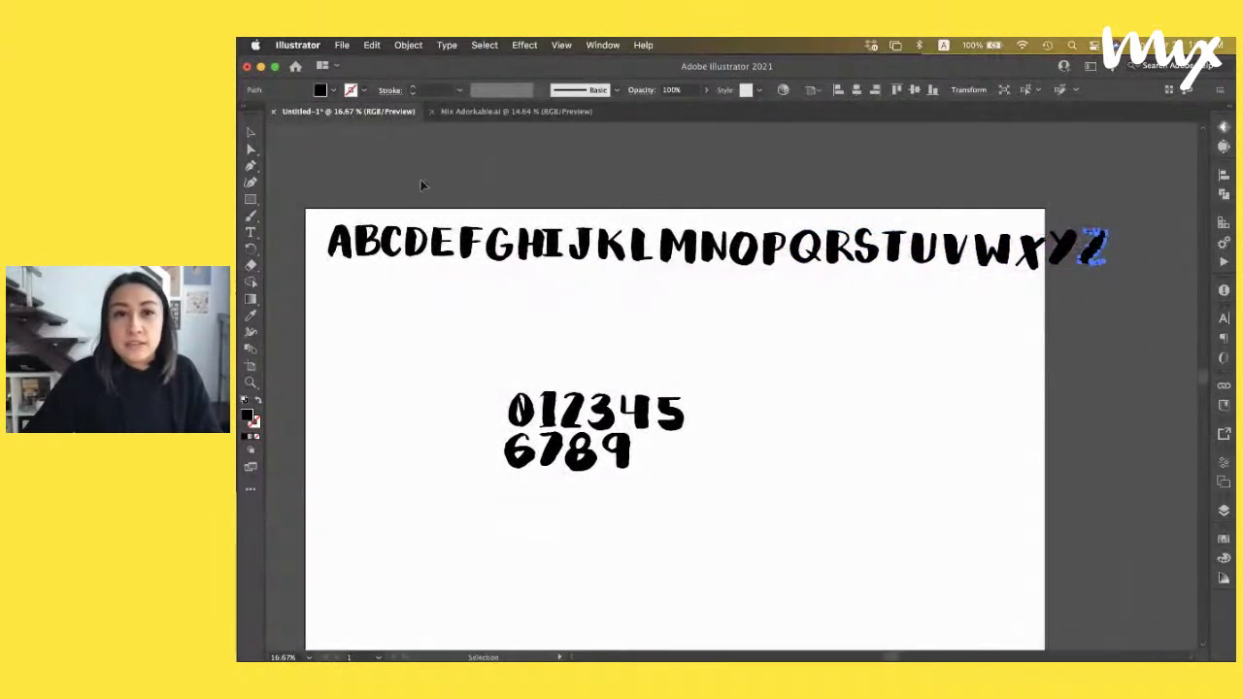
# Align all the letters from A to Z by their vertical centres
pyautogui.moveTo(316, 189); pyautogui.dragTo(1128, 308)
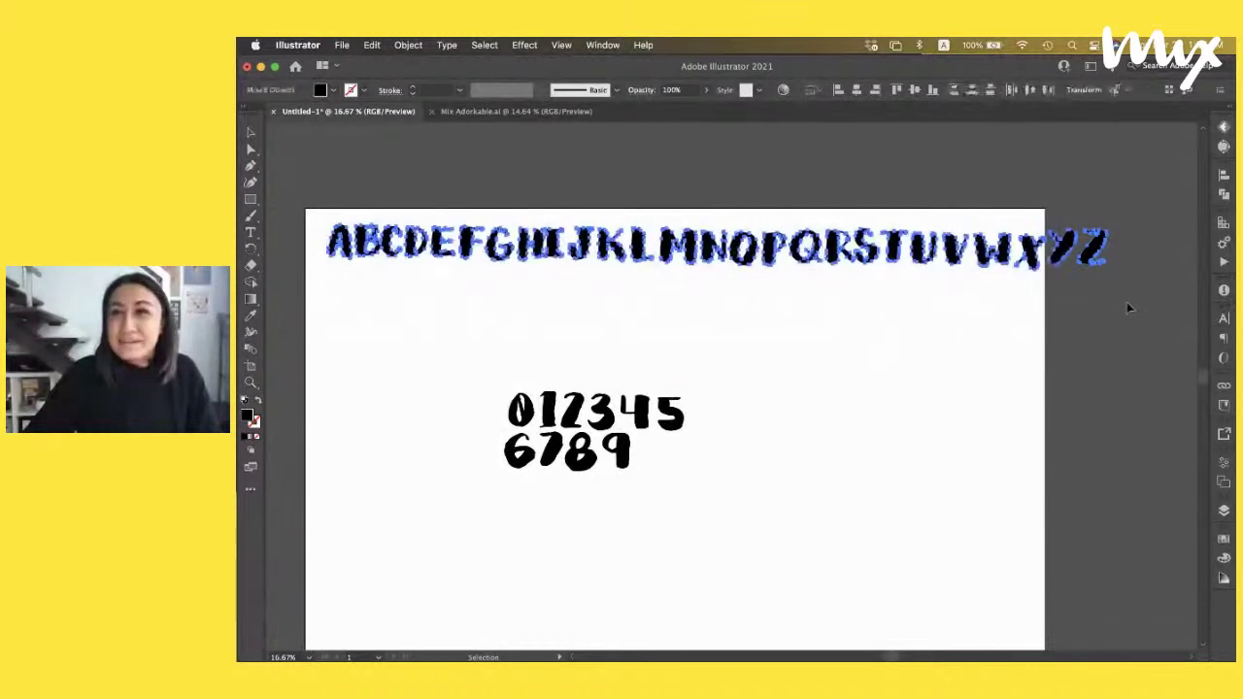
pyautogui.click(1224, 175)
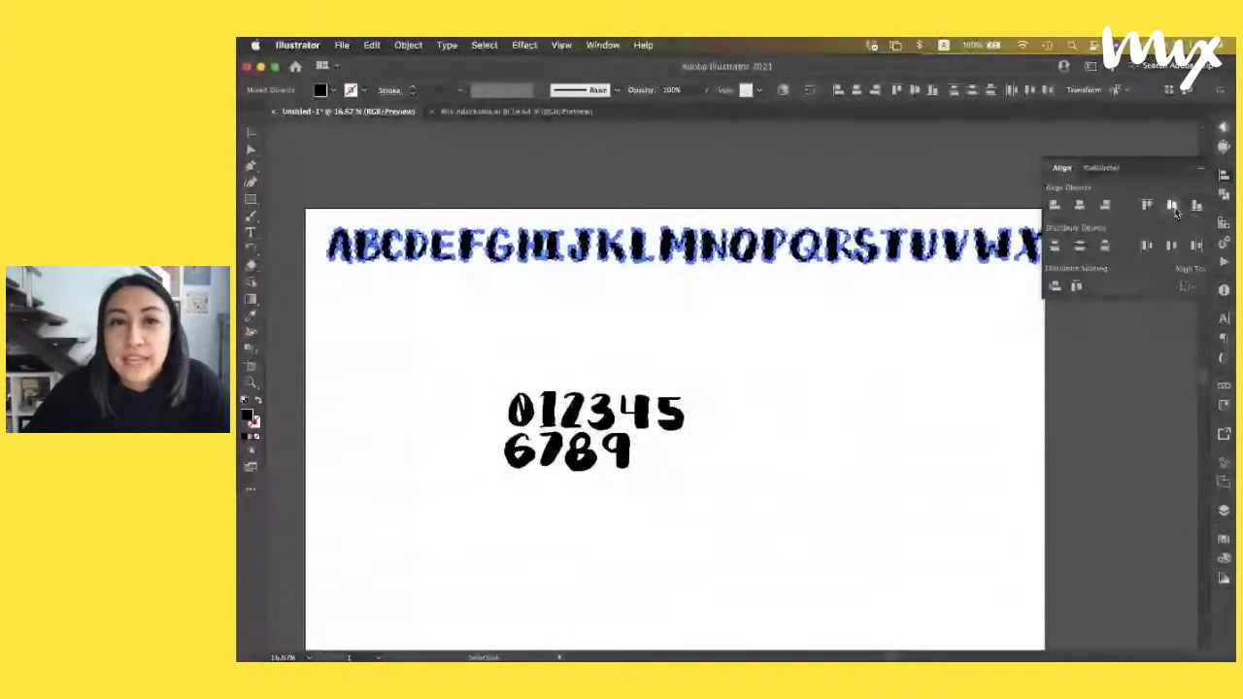
pyautogui.click(940, 197)
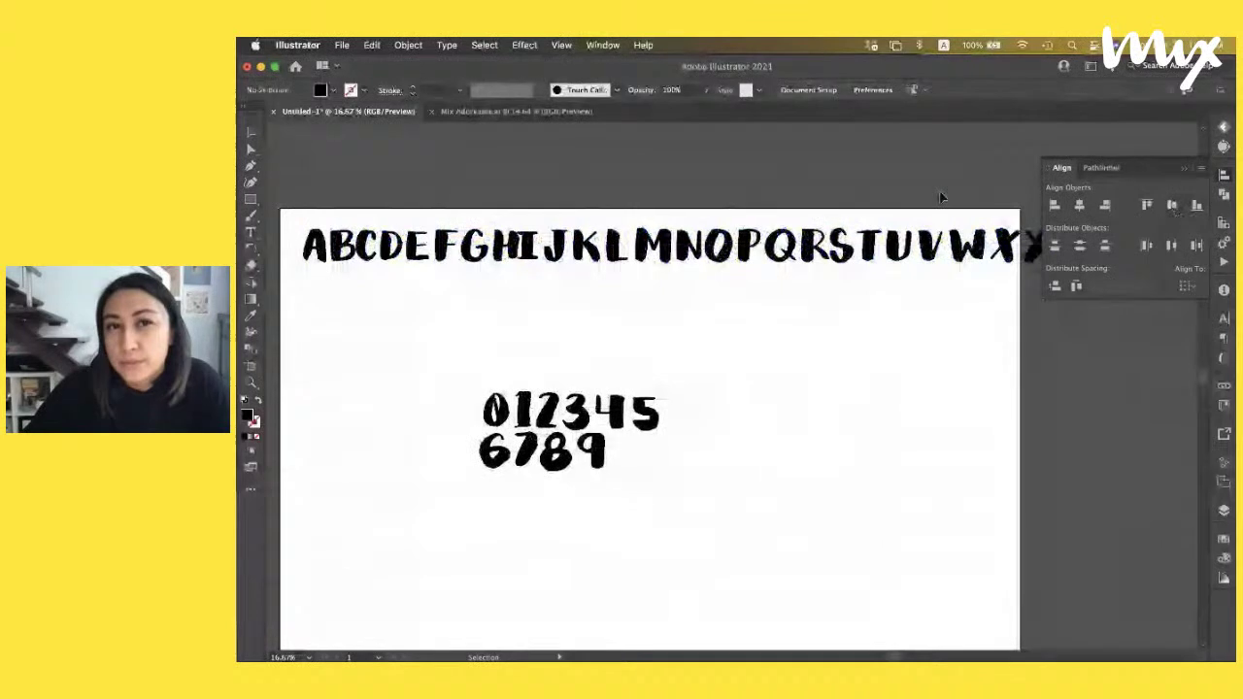
pyautogui.hscroll(2, 940, 198)
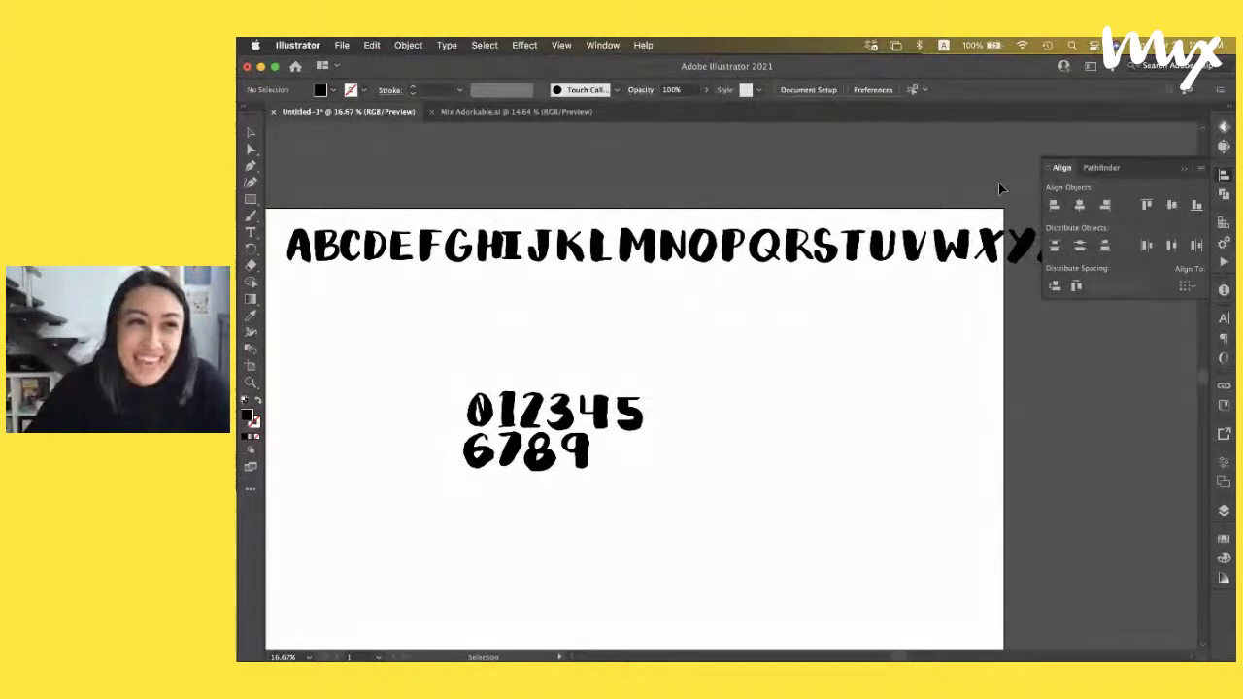
pyautogui.hscroll(1, 998, 183)
pyautogui.hscroll(3, 998, 188)
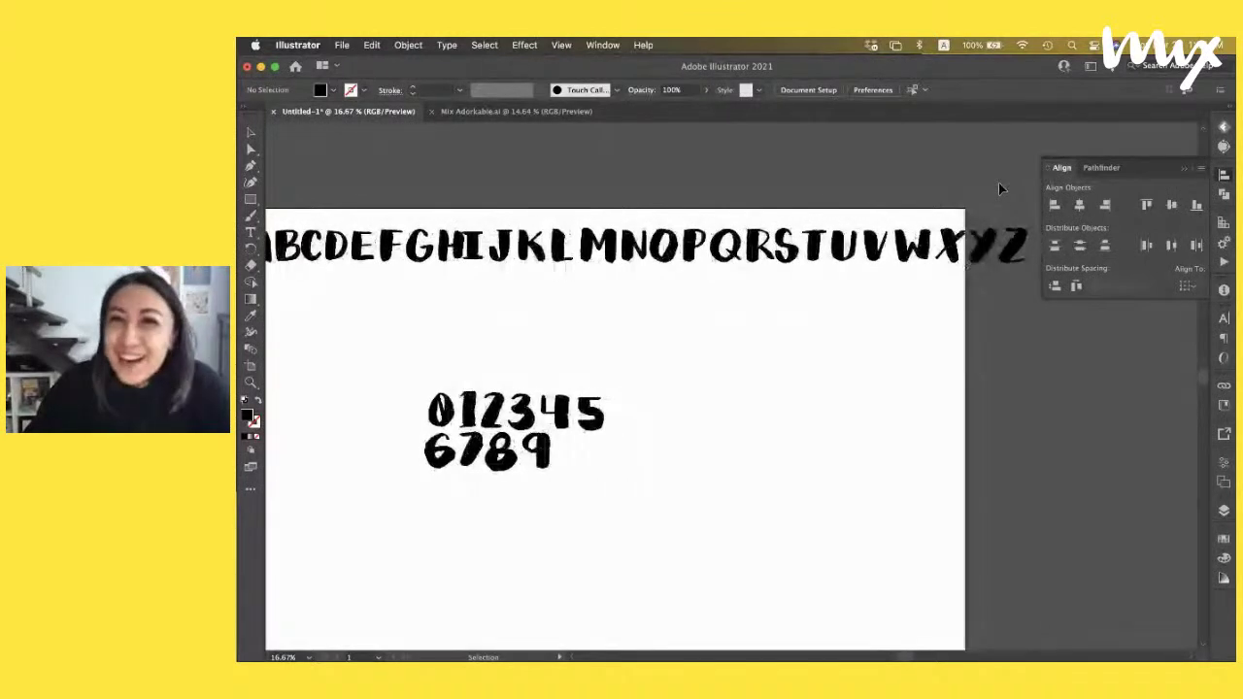
pyautogui.press('super+minus')
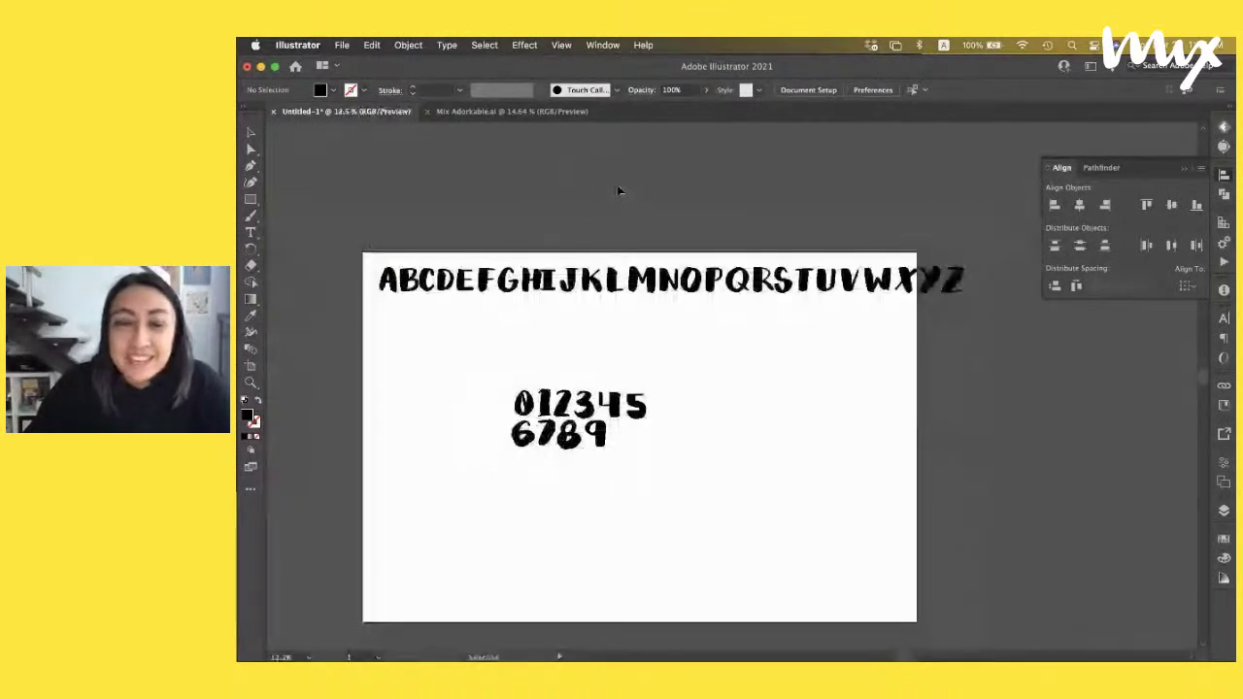
# Distribute the alphabet letters with equal horizontal spacing and shift the whole row slightly left on the artboard
pyautogui.click(631, 260)
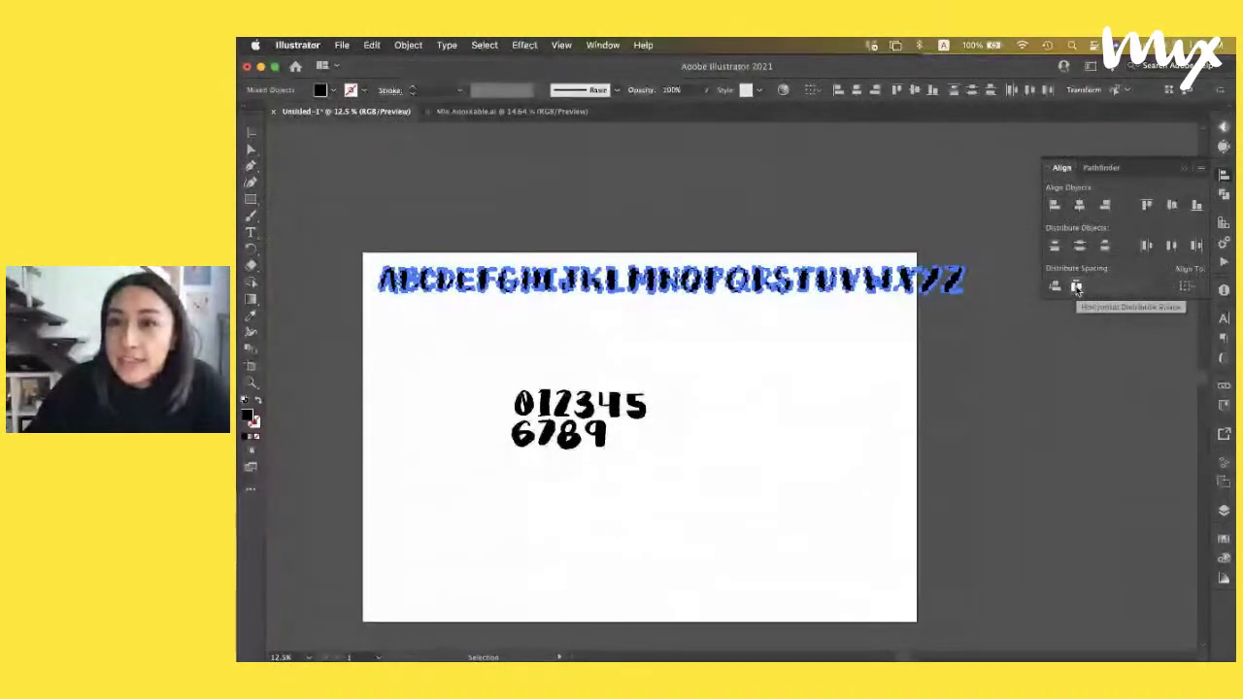
pyautogui.click(1076, 286)
pyautogui.click(1038, 304)
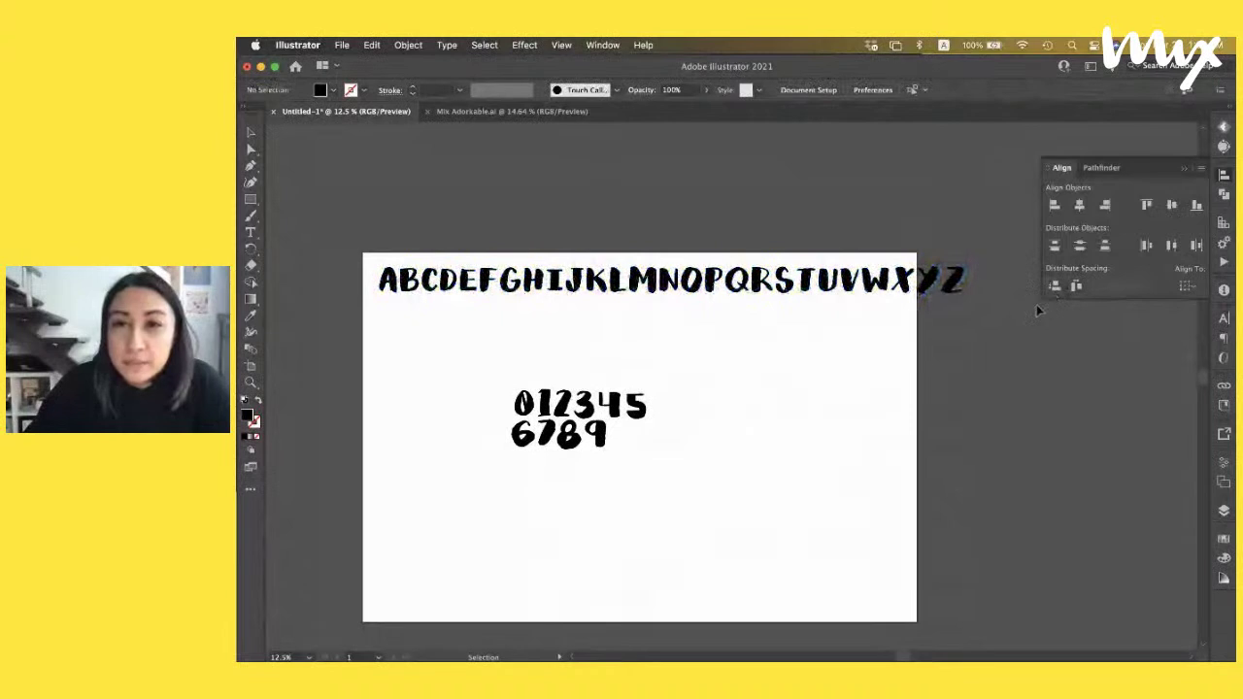
pyautogui.click(961, 291)
pyautogui.moveTo(958, 286); pyautogui.dragTo(935, 287)
pyautogui.click(875, 192)
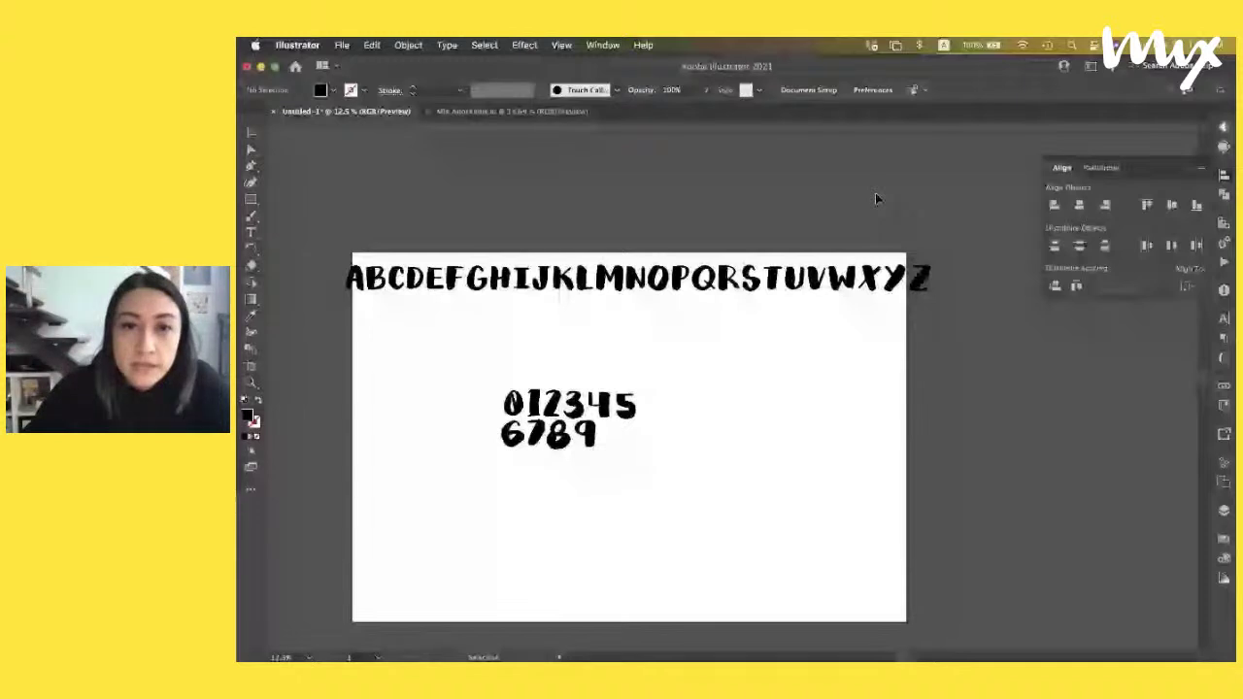
# Place the 0–5 and 6–9 rows side by side as one numeral line beneath the alphabet
pyautogui.moveTo(570, 404); pyautogui.dragTo(466, 320)
pyautogui.click(583, 430)
pyautogui.moveTo(596, 438); pyautogui.dragTo(614, 323)
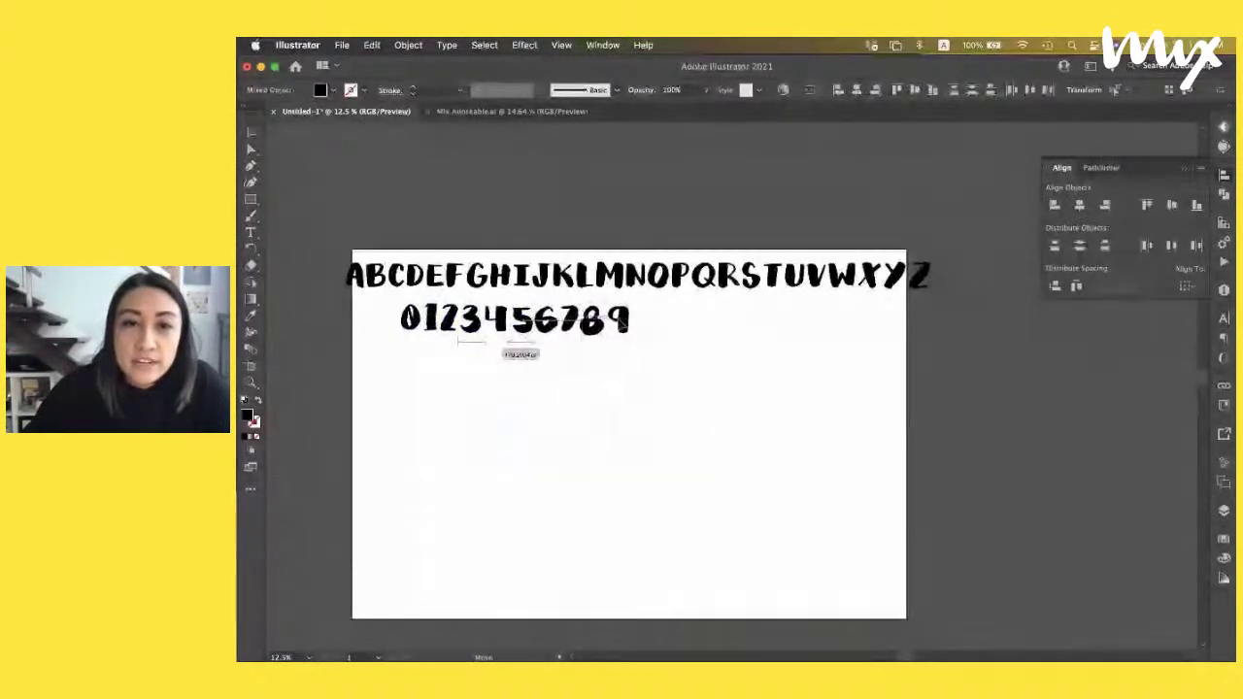
# Align the numerals 0–9 by their vertical centres and distribute them with equal horizontal spacing
pyautogui.click(719, 341)
pyautogui.moveTo(396, 342); pyautogui.dragTo(644, 339)
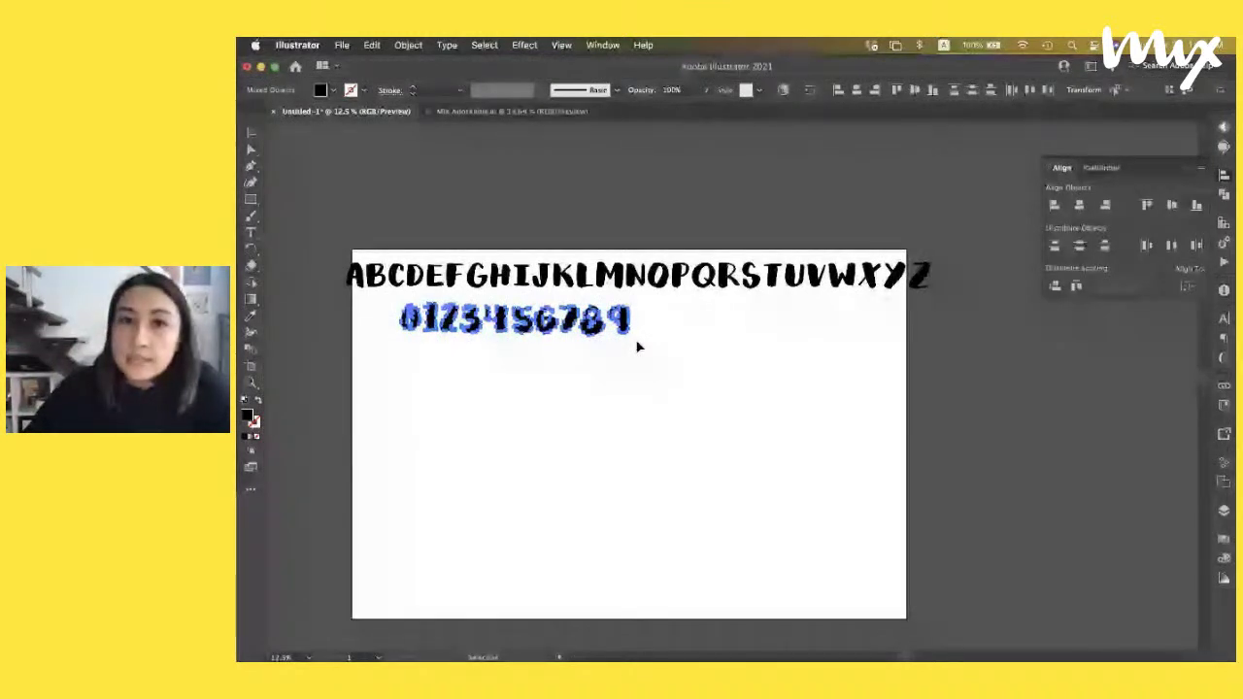
pyautogui.click(1172, 207)
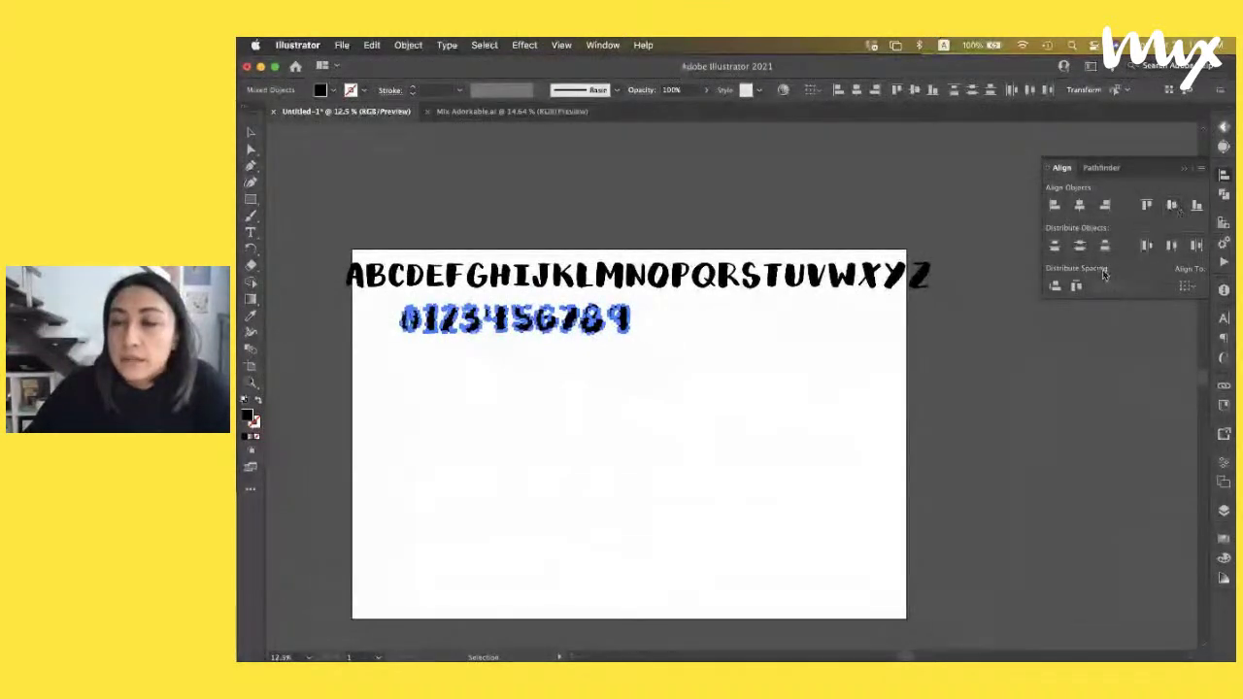
pyautogui.click(600, 400)
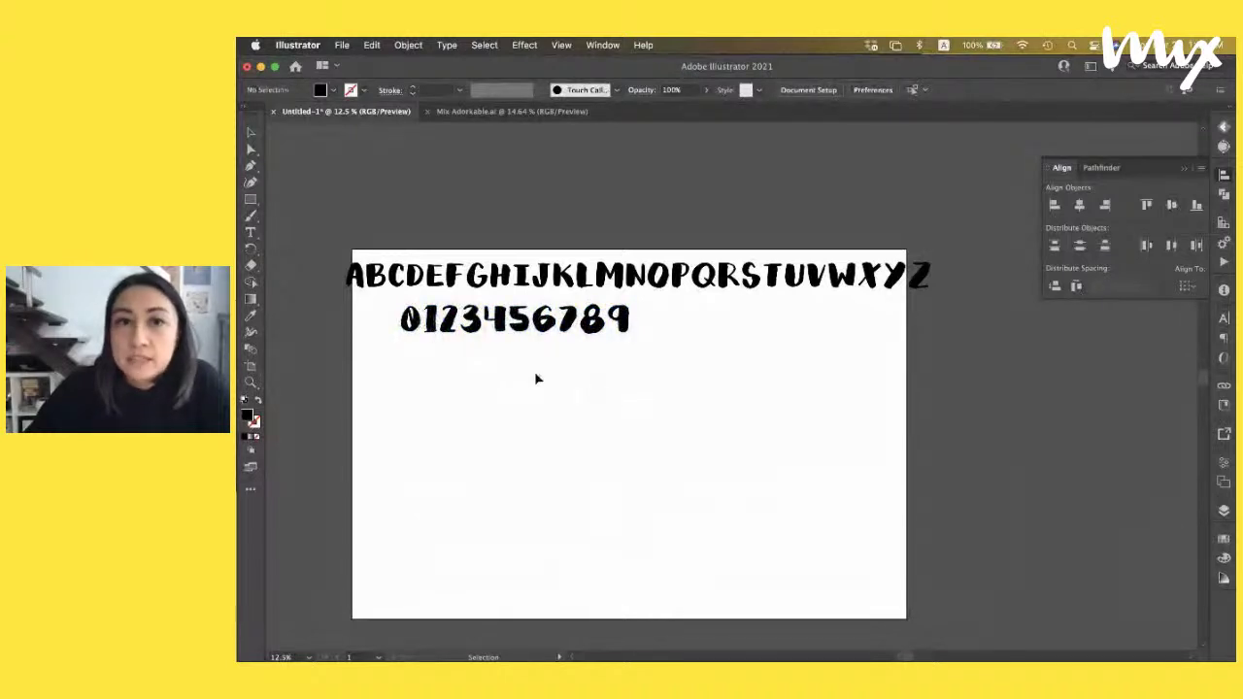
# Apply Simplify to the paths of all letters and numerals to reduce their anchor points
pyautogui.press('super+equal')
pyautogui.press('super+equal')
pyautogui.press('super+equal')
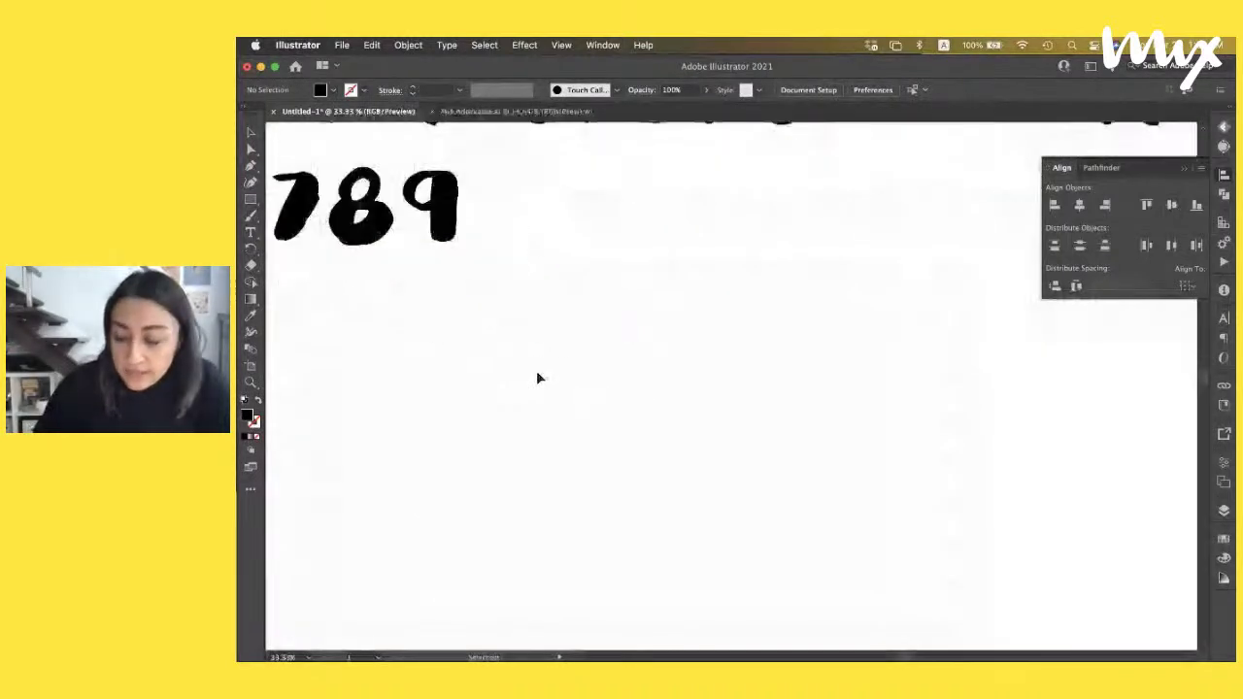
pyautogui.scroll(3, 539, 377)
pyautogui.hscroll(-3, 538, 377)
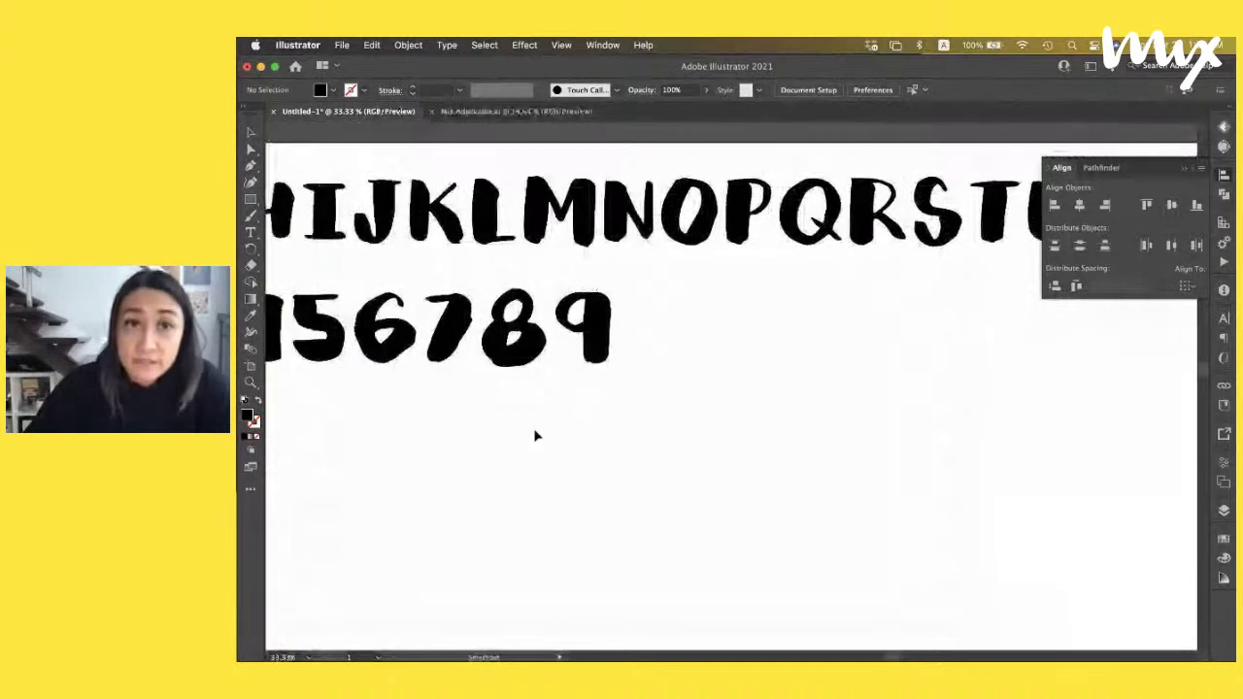
pyautogui.press('super+a')
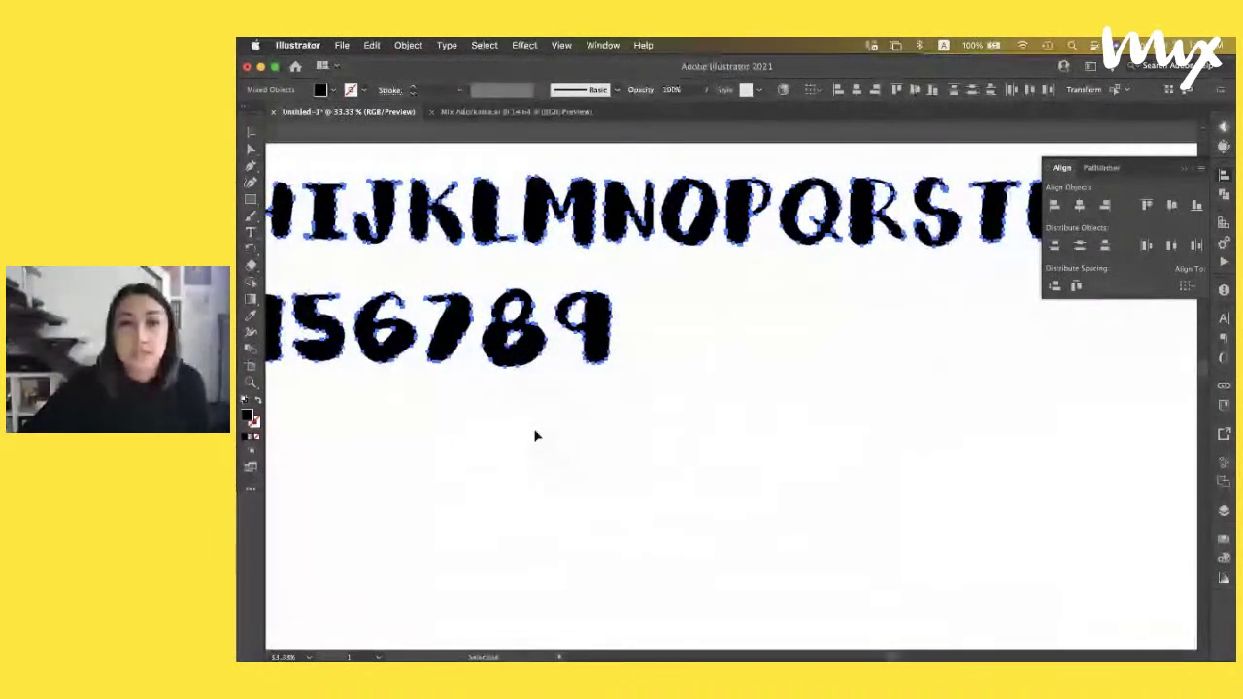
pyautogui.press('super+equal')
pyautogui.press('super+equal')
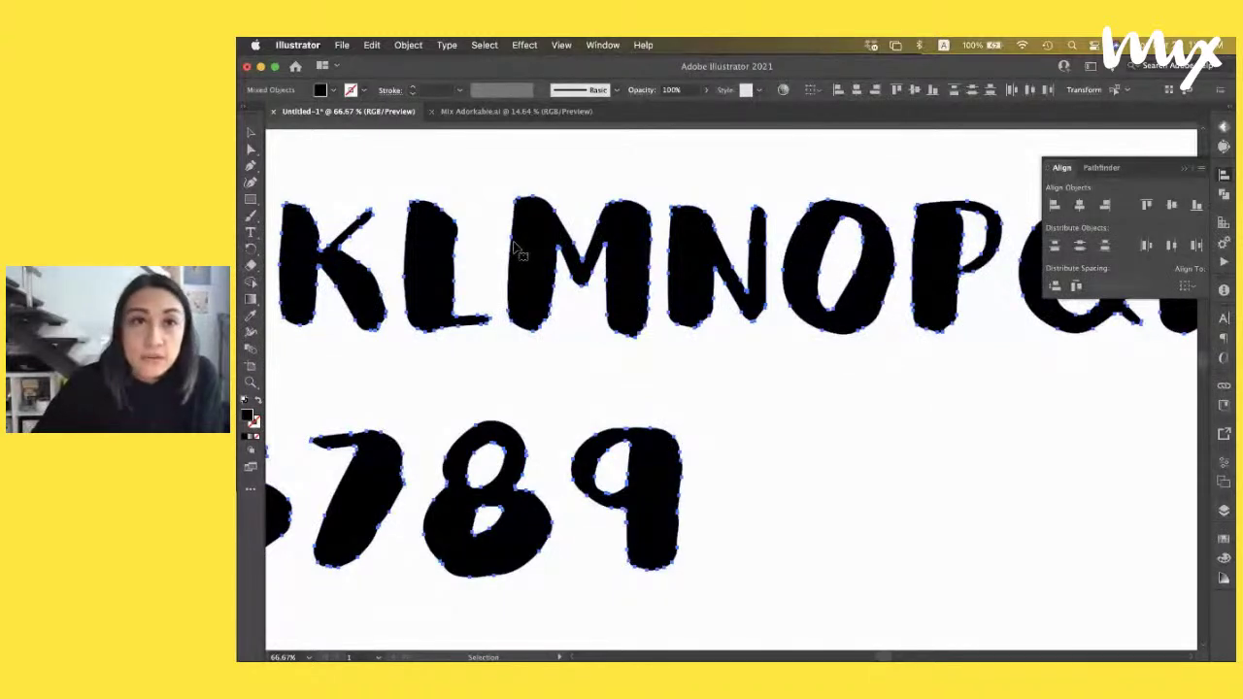
pyautogui.click(344, 47)
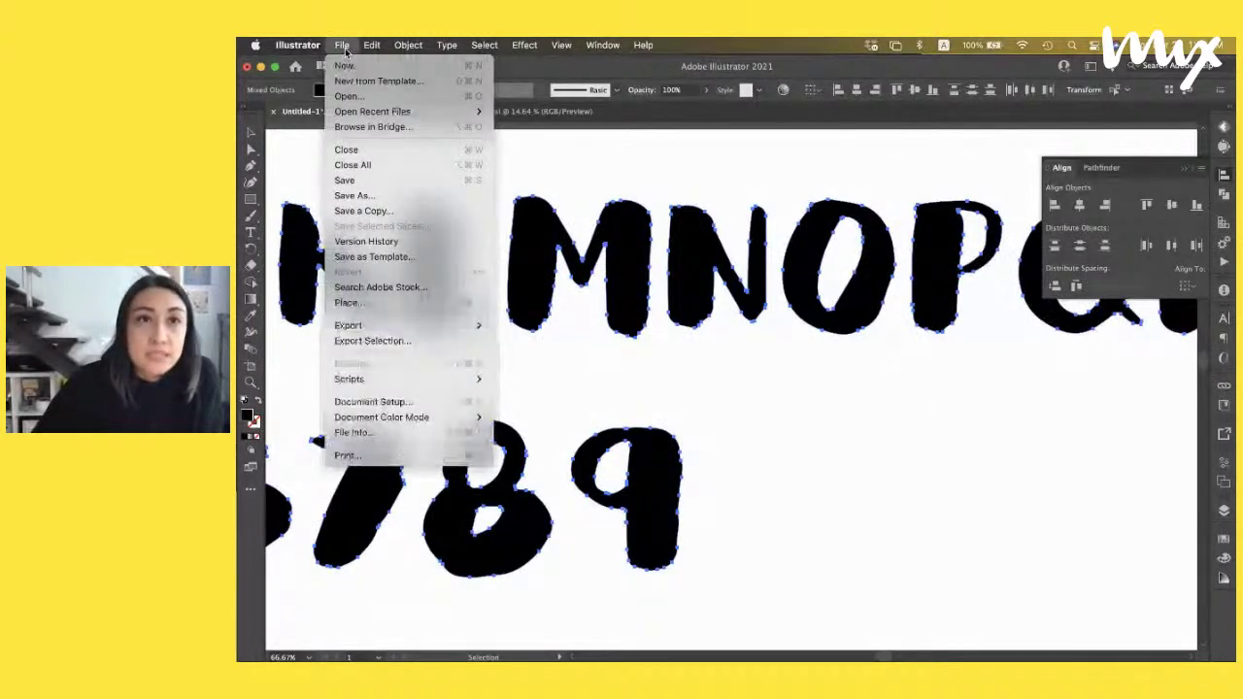
pyautogui.moveTo(374, 46)
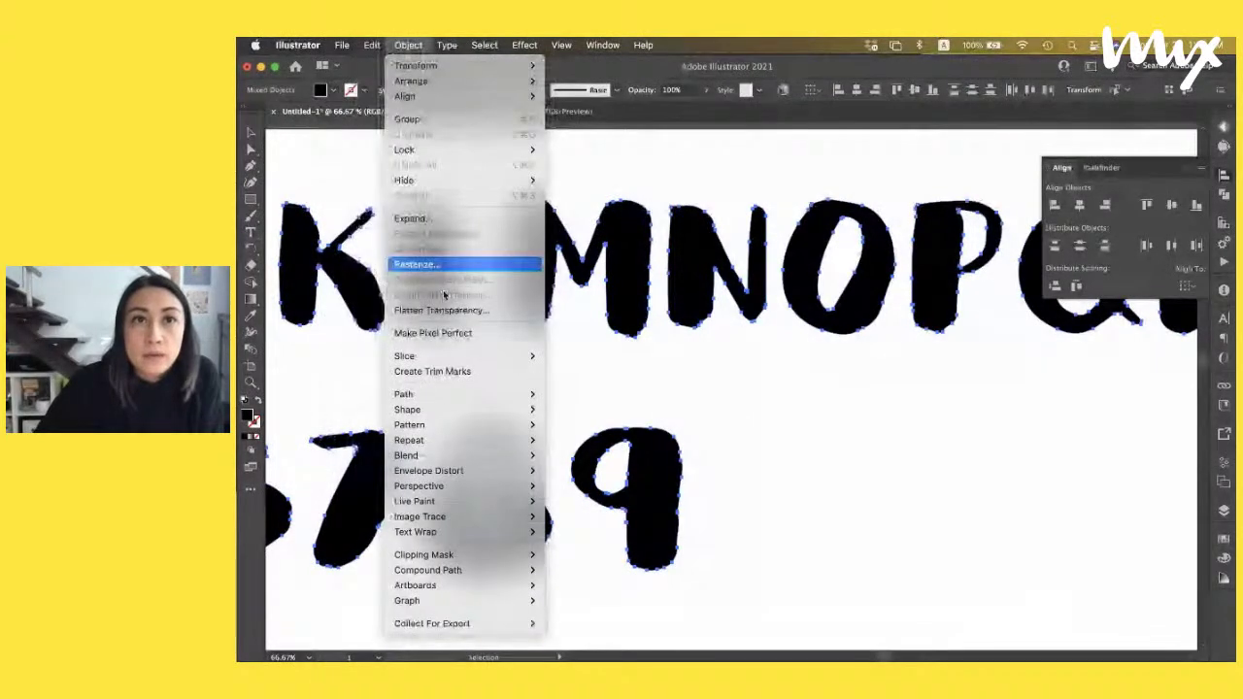
pyautogui.moveTo(423, 410)
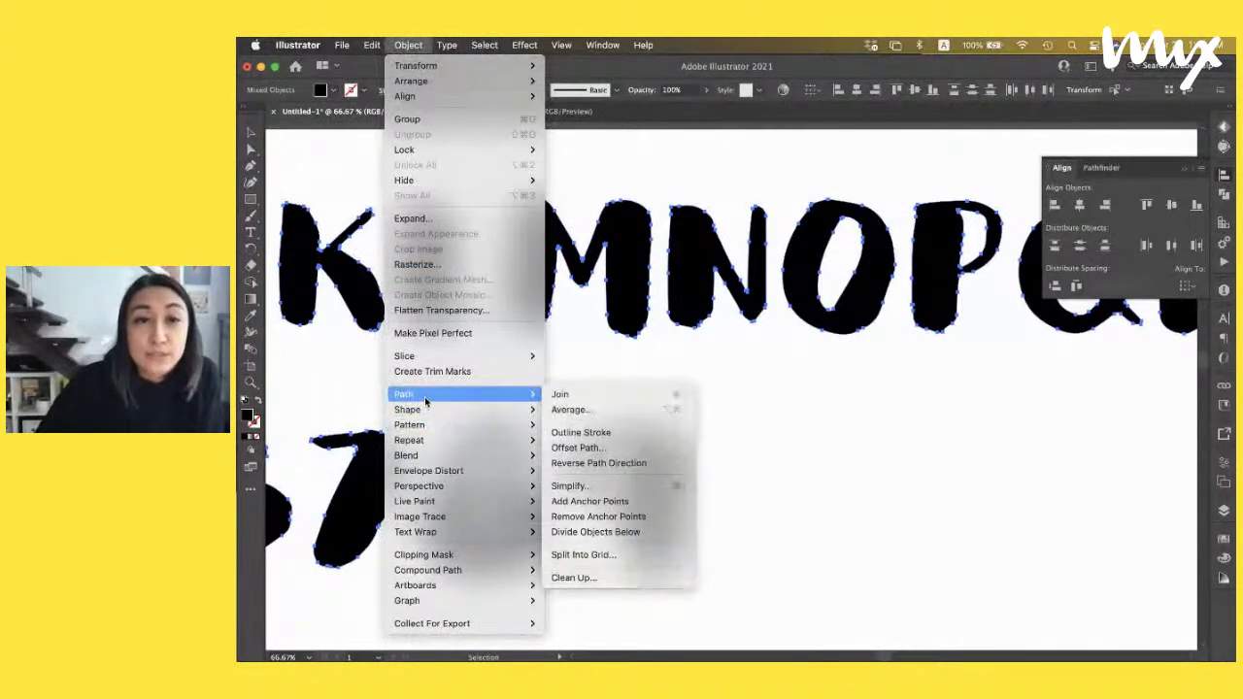
pyautogui.click(582, 491)
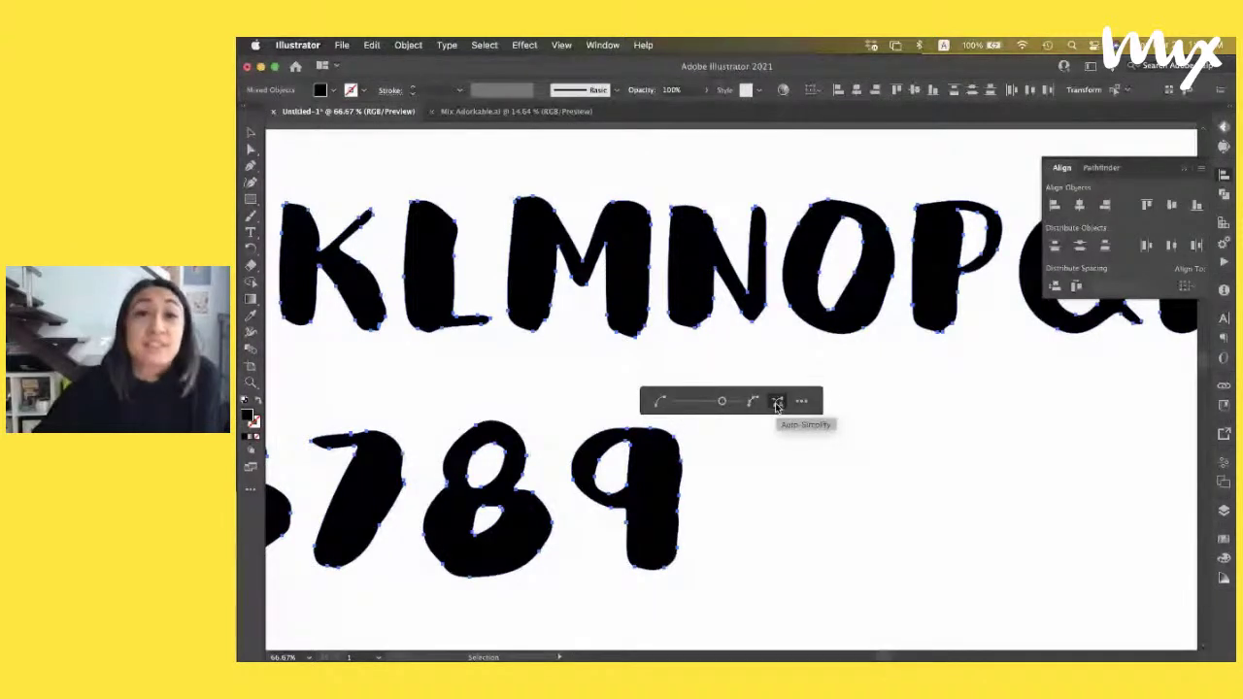
# Try stronger Simplify levels on the letters and numerals, including the minimum, 352 and 475 points, and return to Auto-Simplify
pyautogui.moveTo(721, 402); pyautogui.dragTo(660, 410)
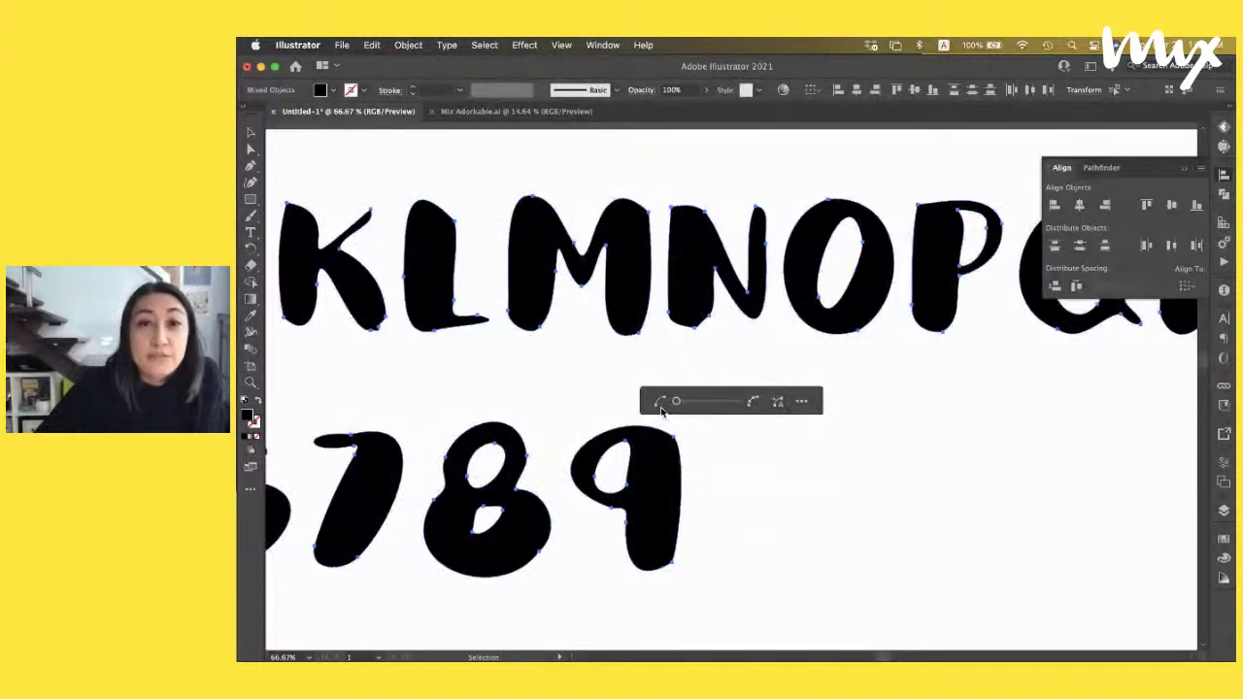
pyautogui.moveTo(680, 403); pyautogui.dragTo(695, 406)
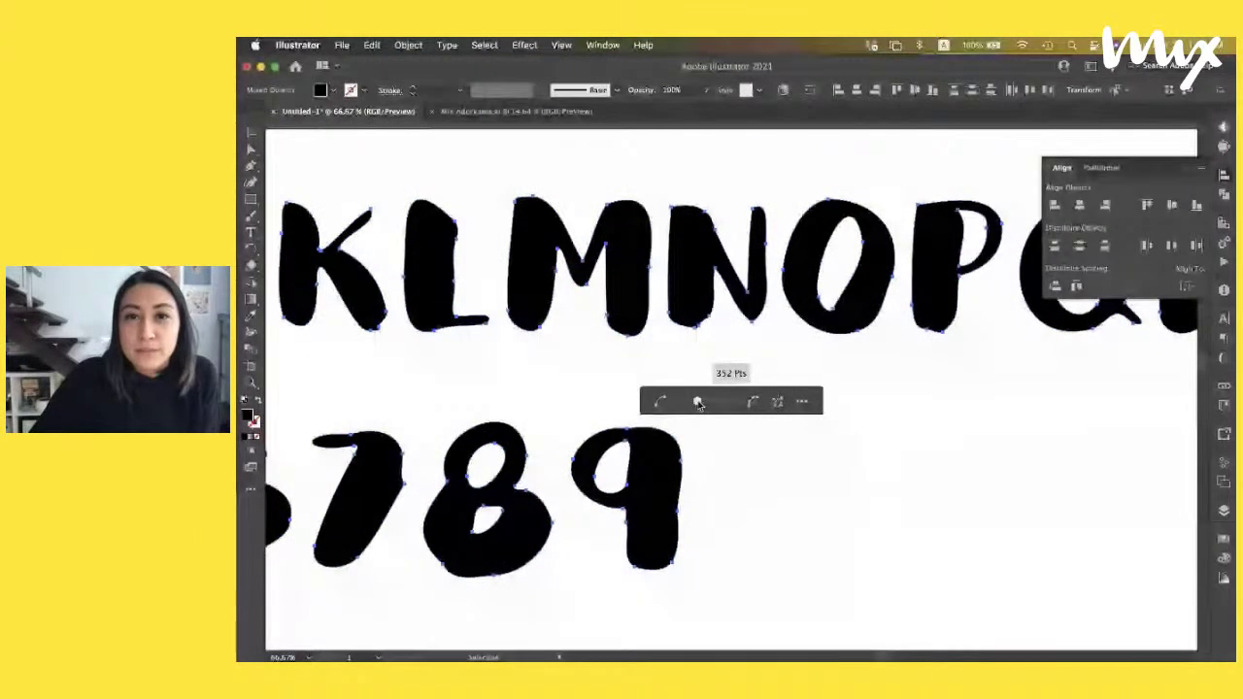
pyautogui.moveTo(695, 405); pyautogui.dragTo(711, 404)
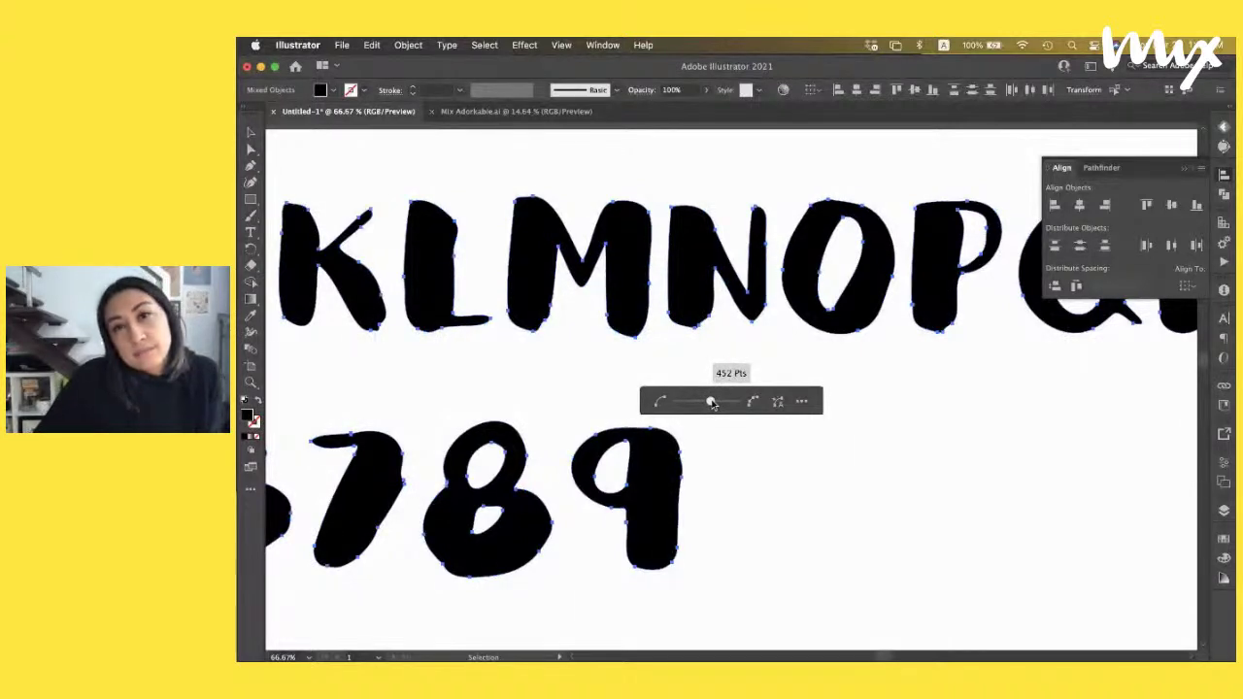
pyautogui.moveTo(711, 403); pyautogui.dragTo(714, 403)
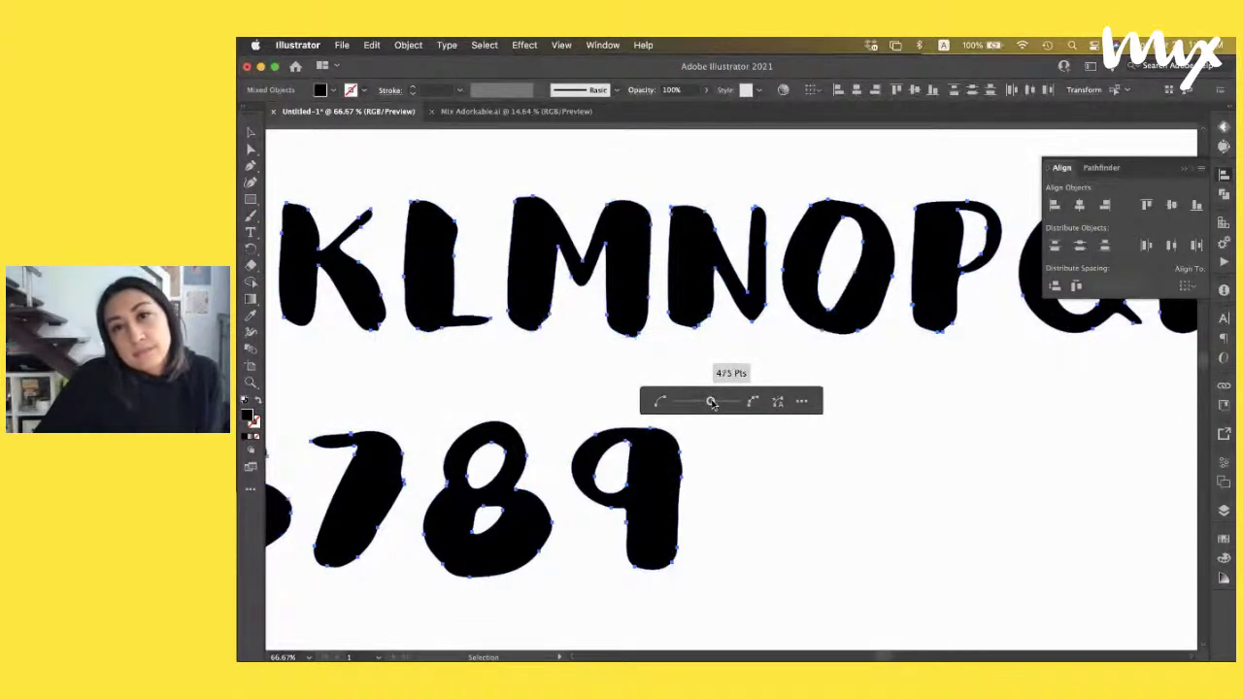
pyautogui.click(777, 402)
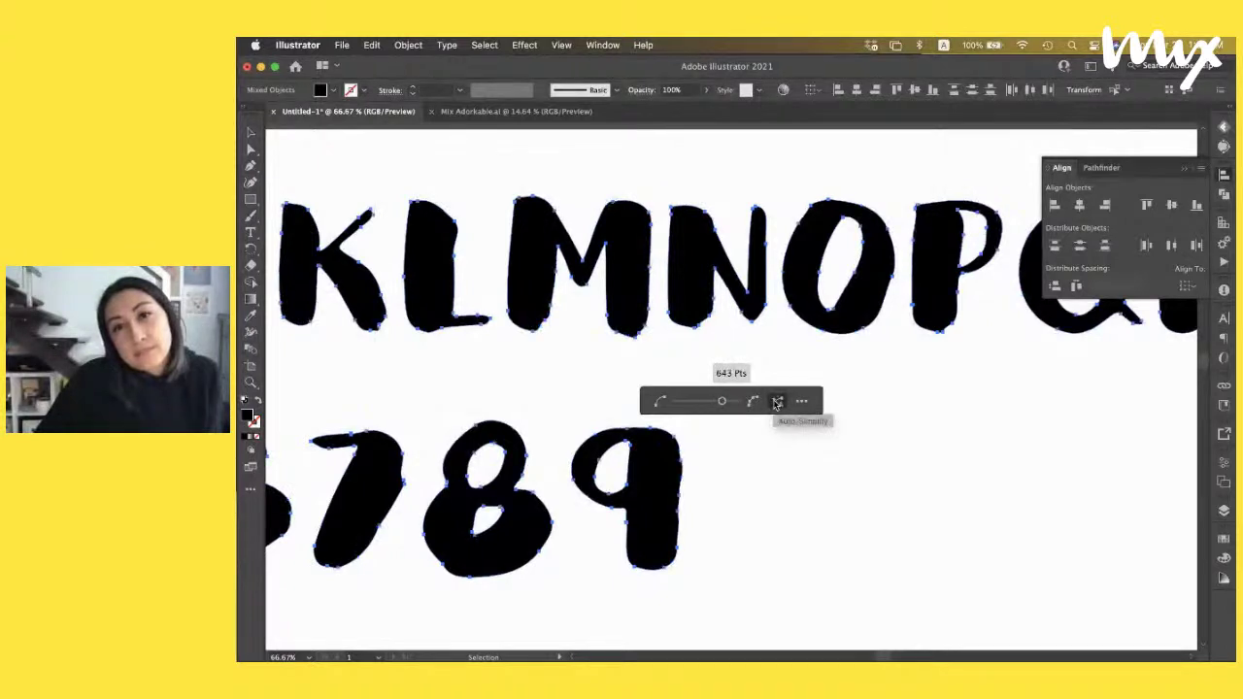
# Reduce the selected letter and numeral paths to 556 points with Simplify and apply the result
pyautogui.click(717, 404)
pyautogui.moveTo(717, 404); pyautogui.dragTo(716, 401)
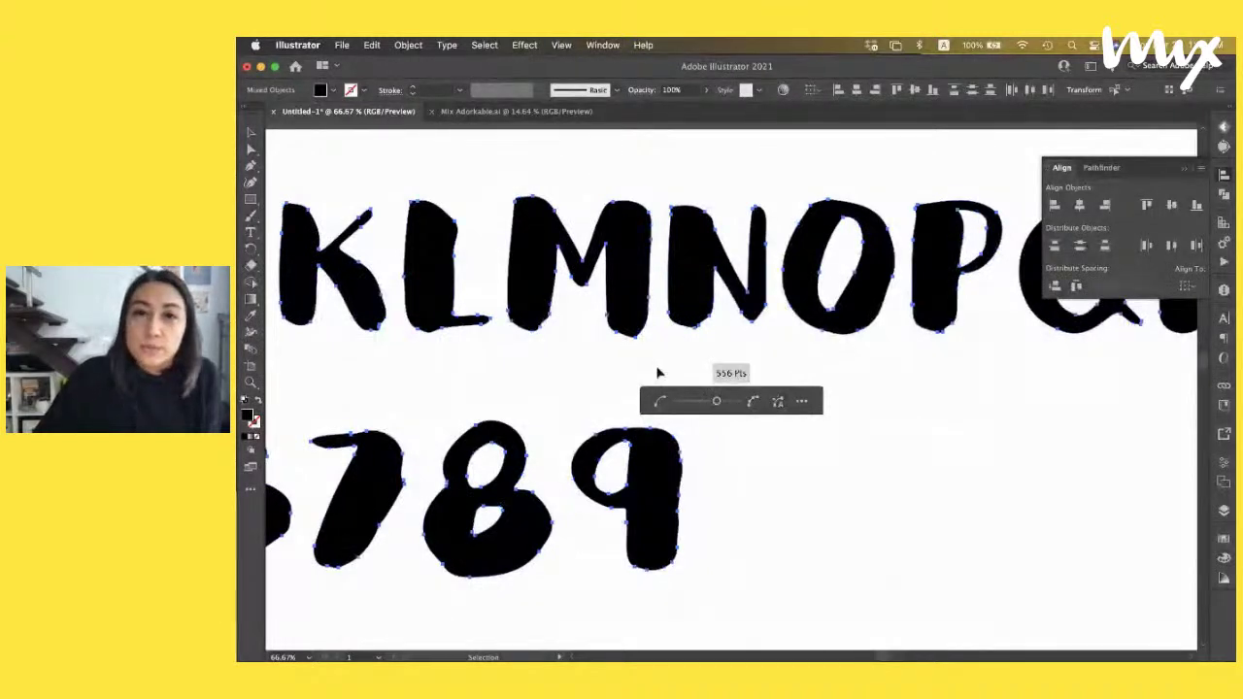
pyautogui.click(803, 402)
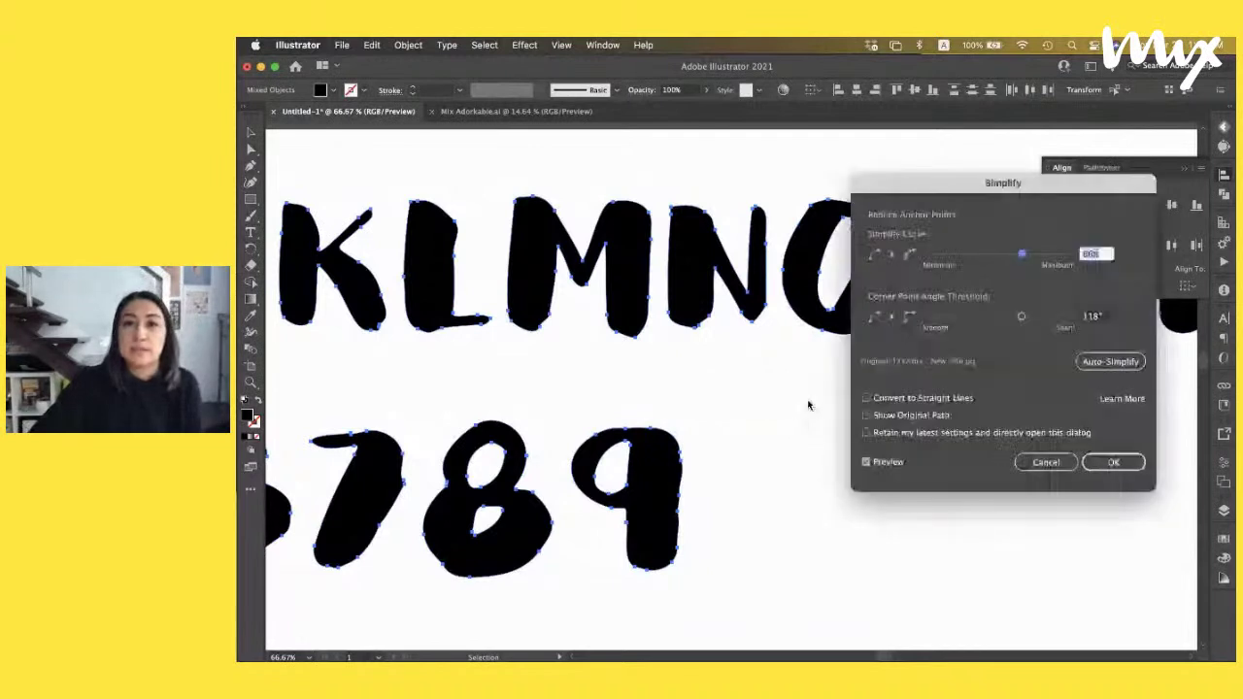
pyautogui.click(1113, 462)
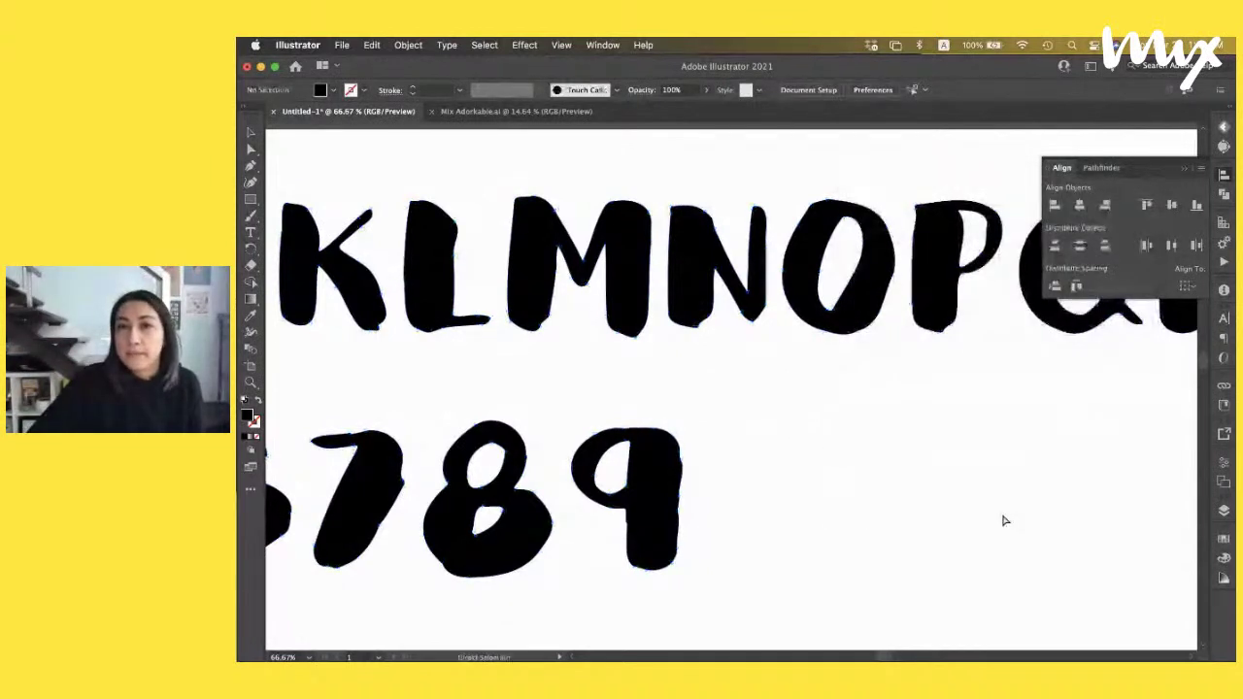
# Select the whole alphabet row and open the Fontself Maker extension
pyautogui.press('super+minus')
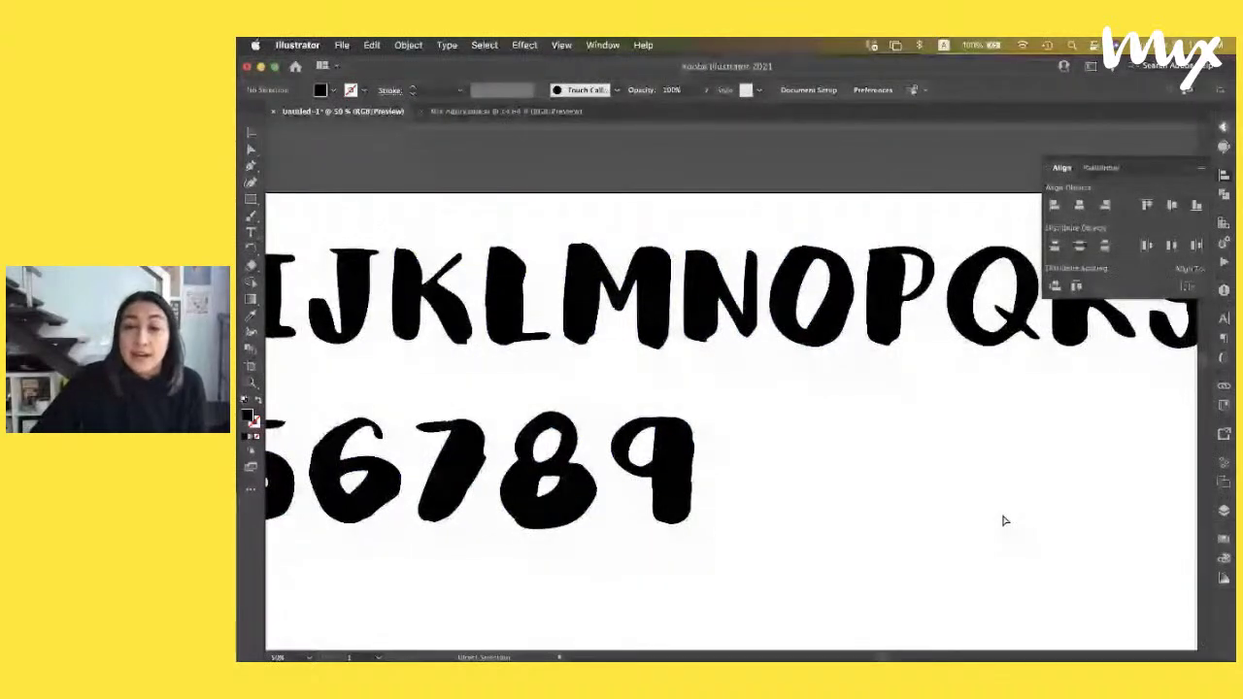
pyautogui.press('super+minus')
pyautogui.press('super+minus')
pyautogui.press('super+minus')
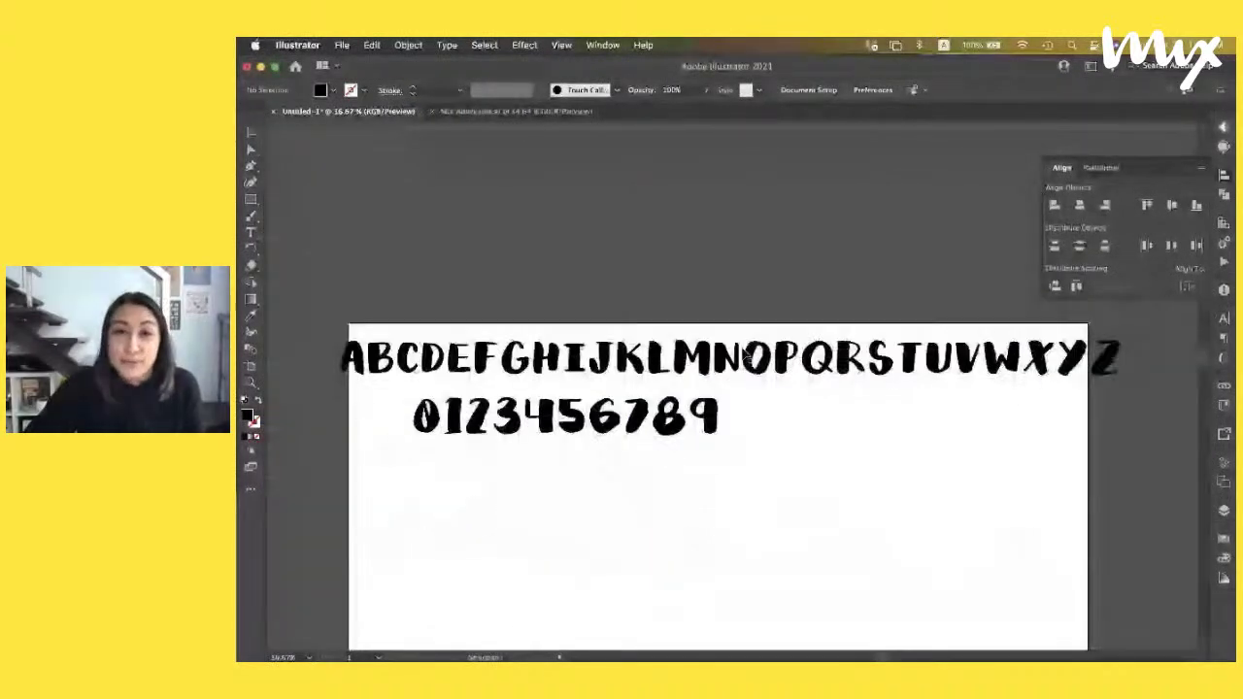
pyautogui.scroll(-3, 745, 356)
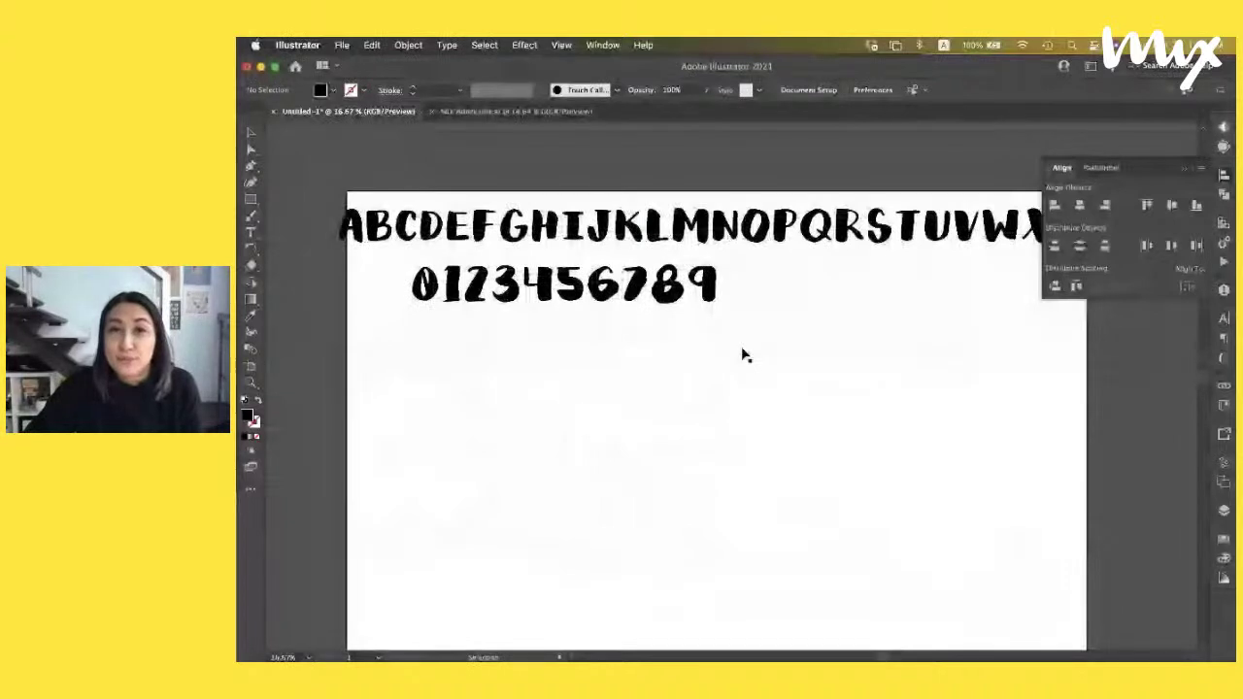
pyautogui.scroll(-1, 767, 358)
pyautogui.scroll(3, 786, 358)
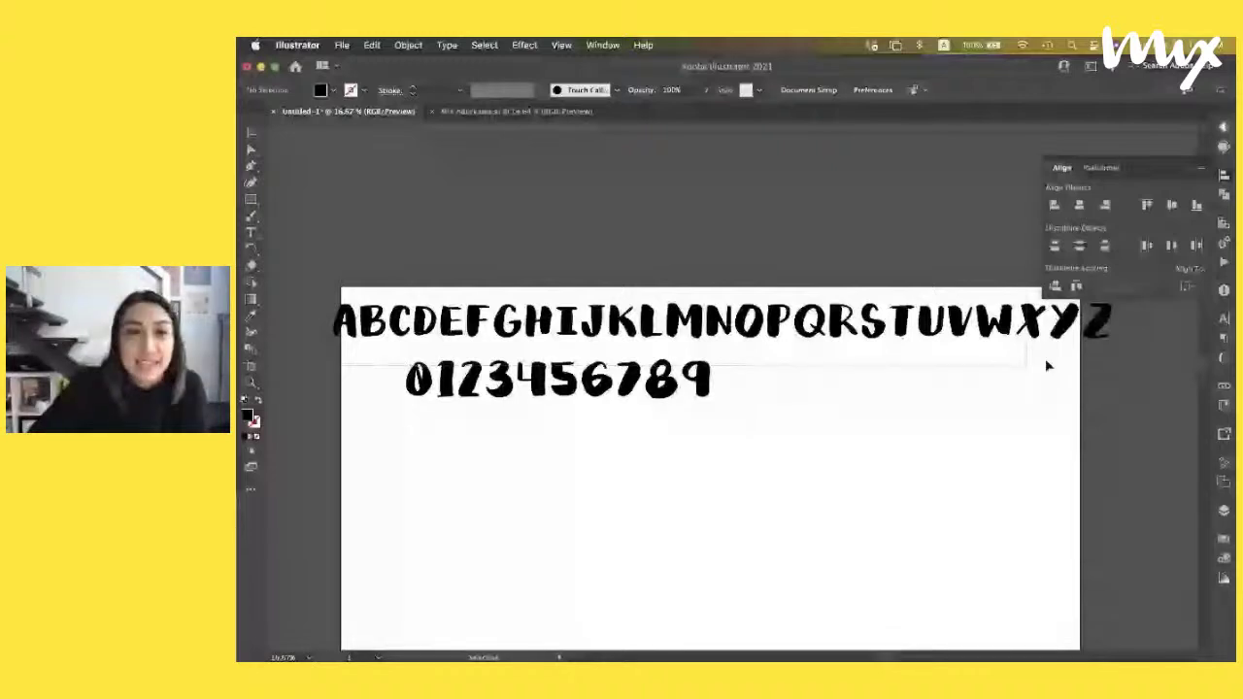
pyautogui.moveTo(1046, 366); pyautogui.dragTo(1129, 354)
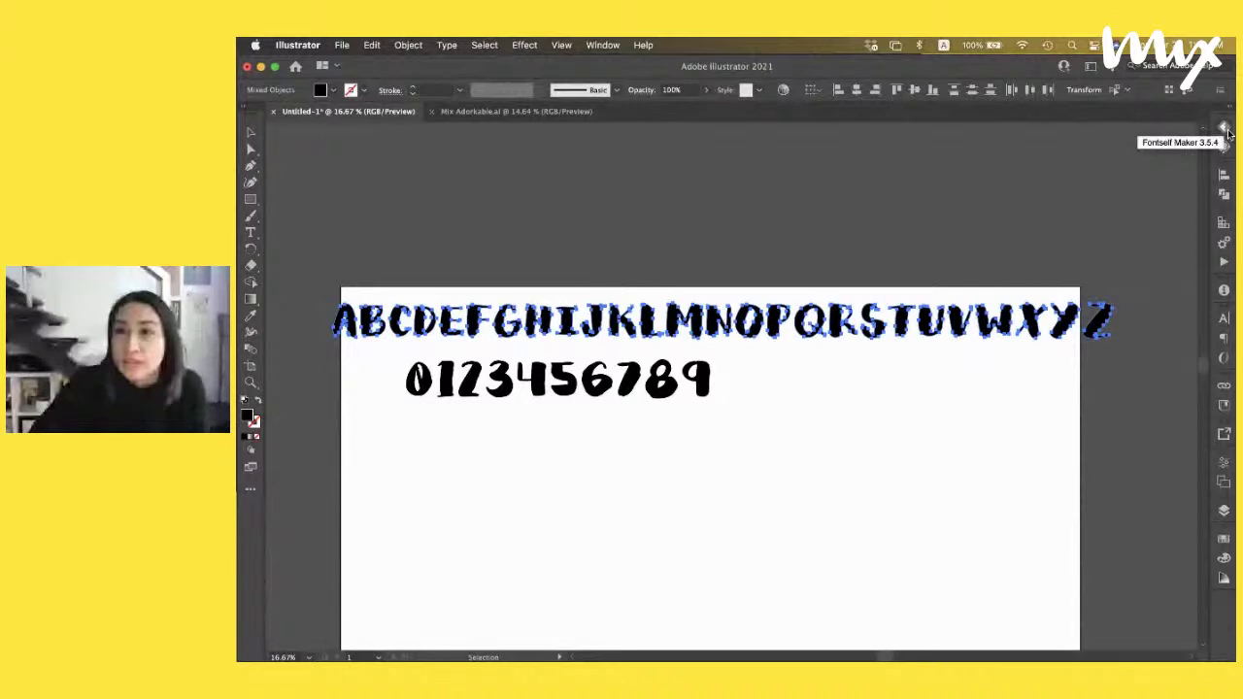
pyautogui.click(1225, 130)
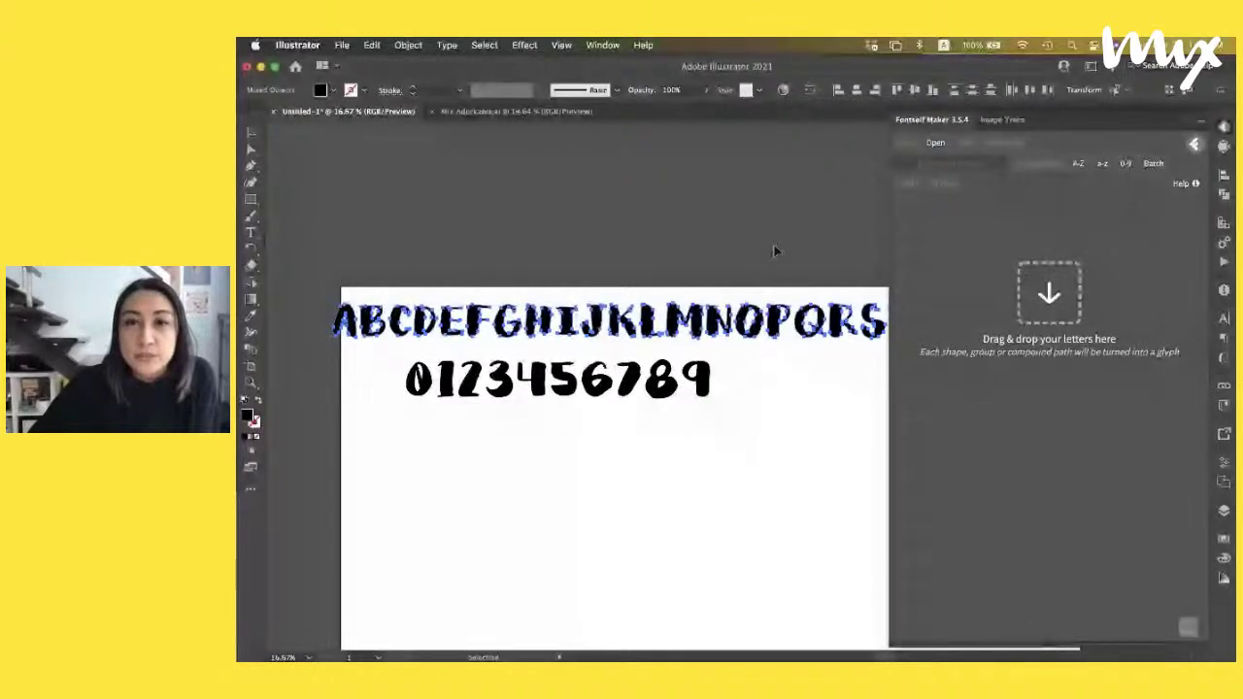
pyautogui.hscroll(2, 774, 250)
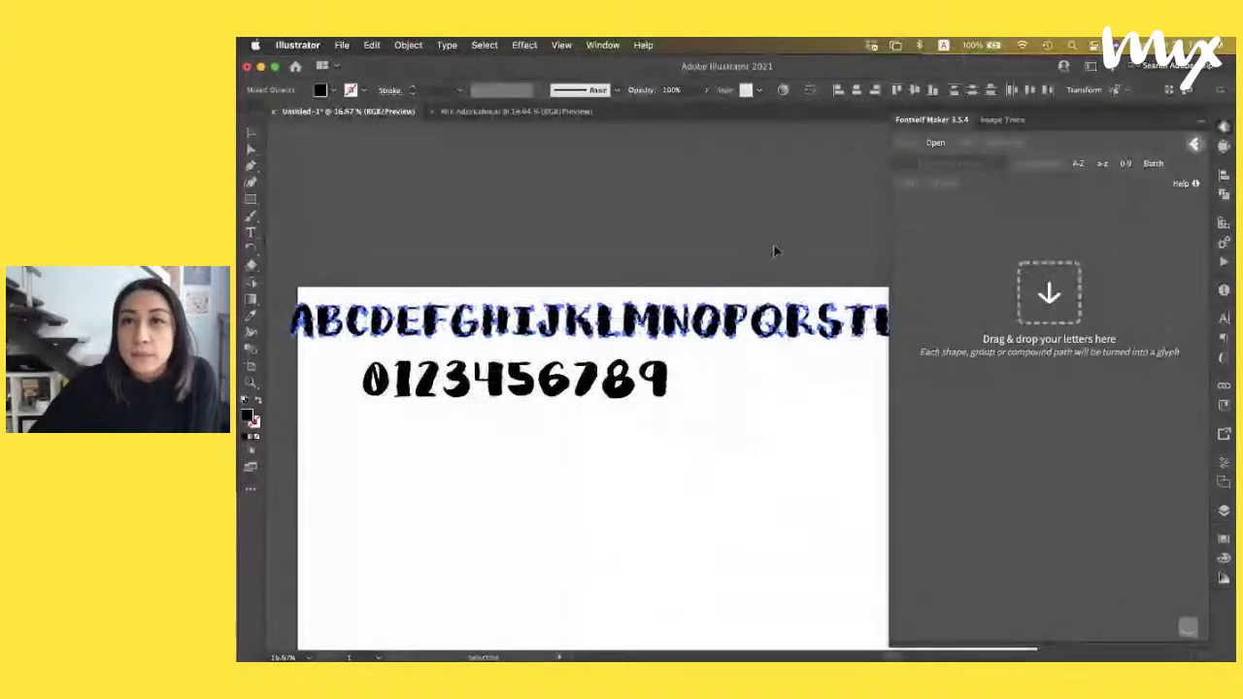
# Reselect only the alphabet row and turn it into uppercase A–Z glyphs in Fontself Maker
pyautogui.click(369, 320)
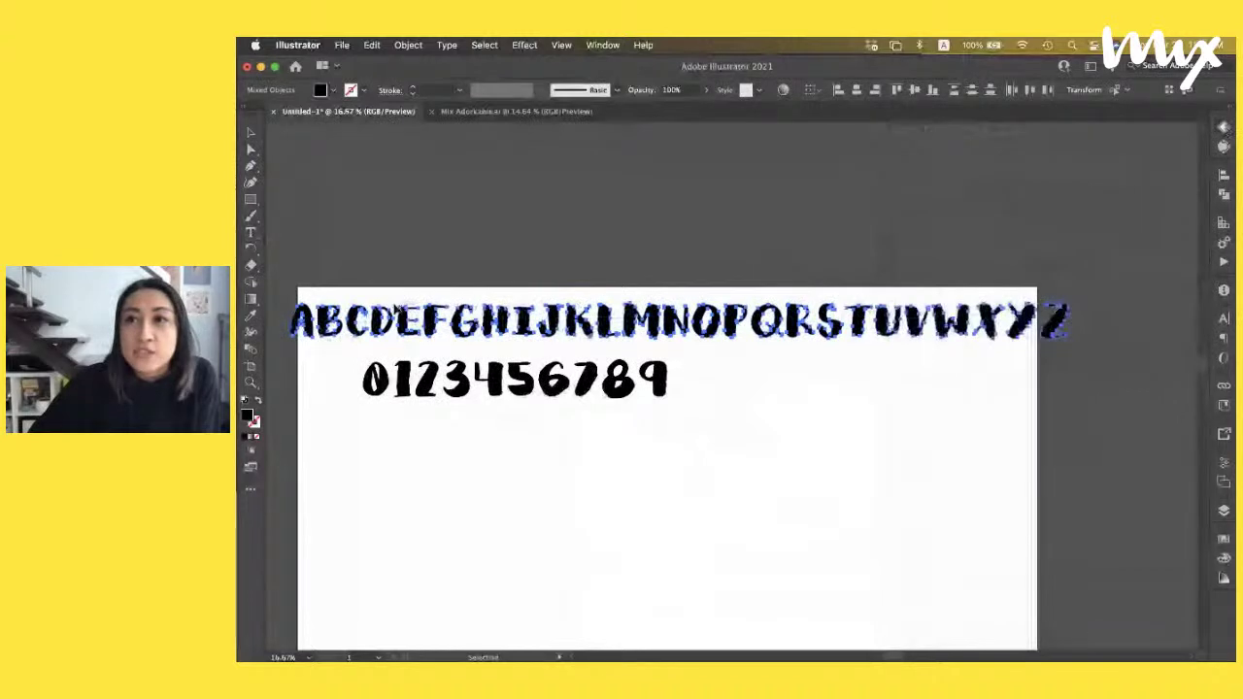
pyautogui.click(767, 250)
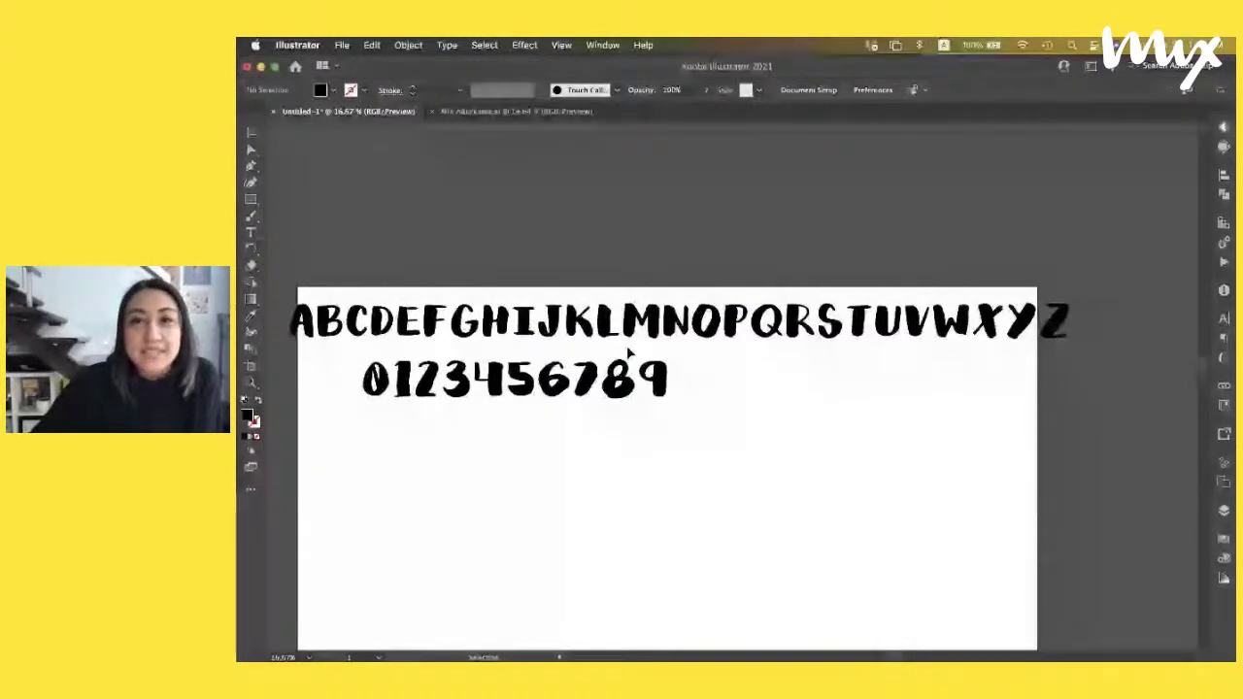
pyautogui.moveTo(629, 355); pyautogui.dragTo(1080, 329)
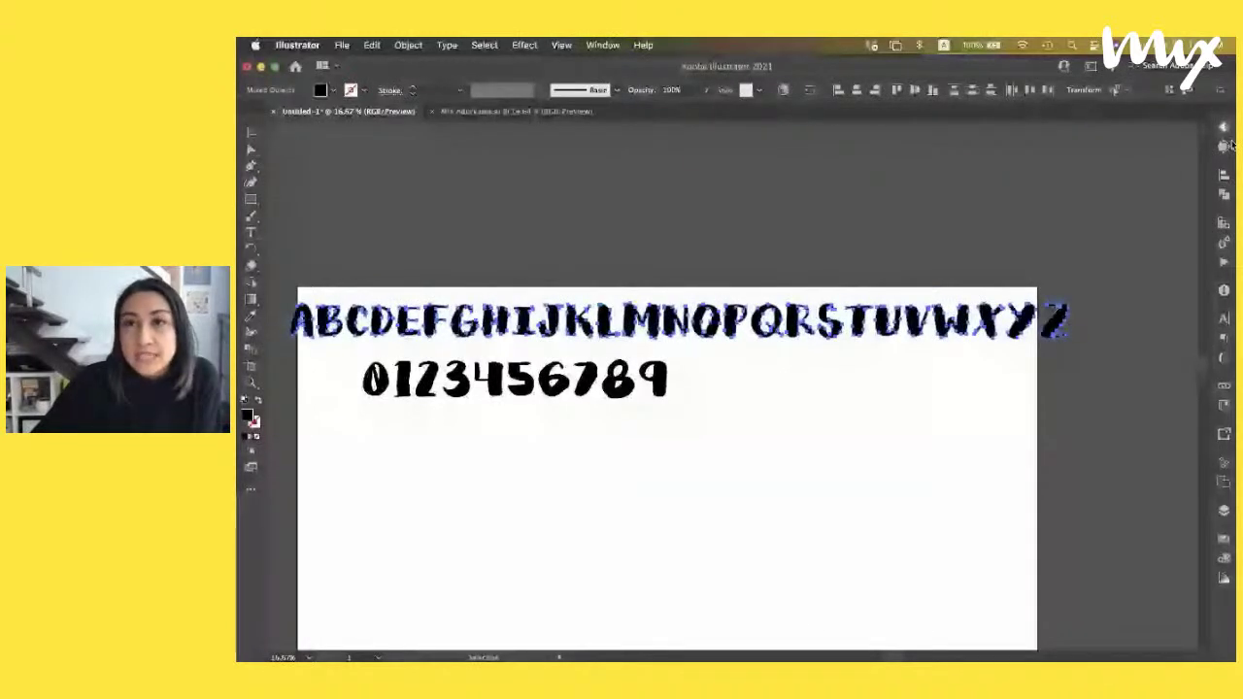
pyautogui.click(1225, 144)
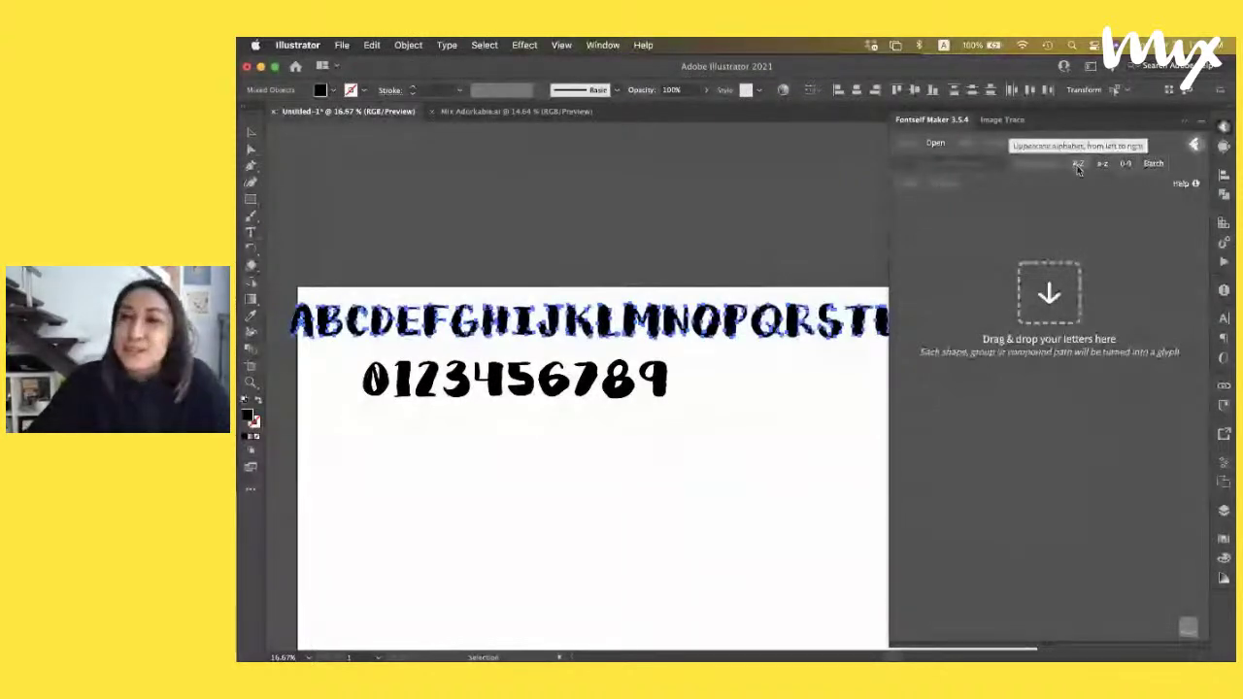
pyautogui.click(1077, 167)
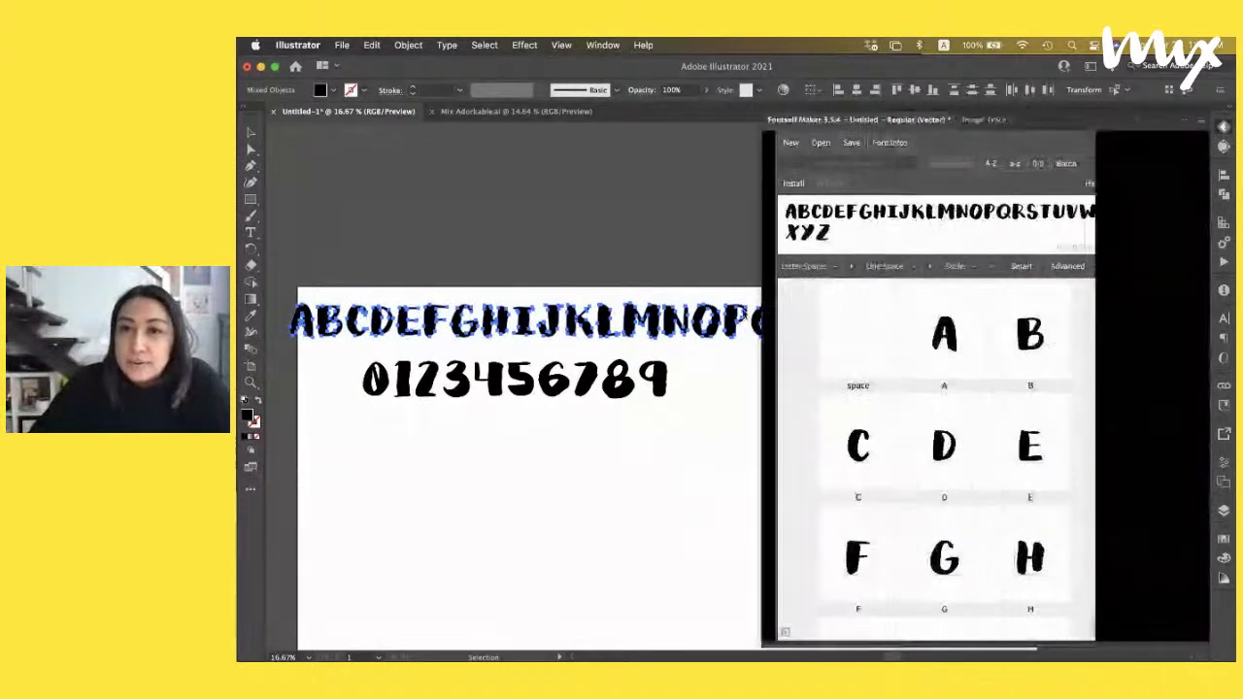
# Widen the Fontself Maker workspace and open the Q glyph for detailed editing
pyautogui.moveTo(762, 312); pyautogui.dragTo(733, 313)
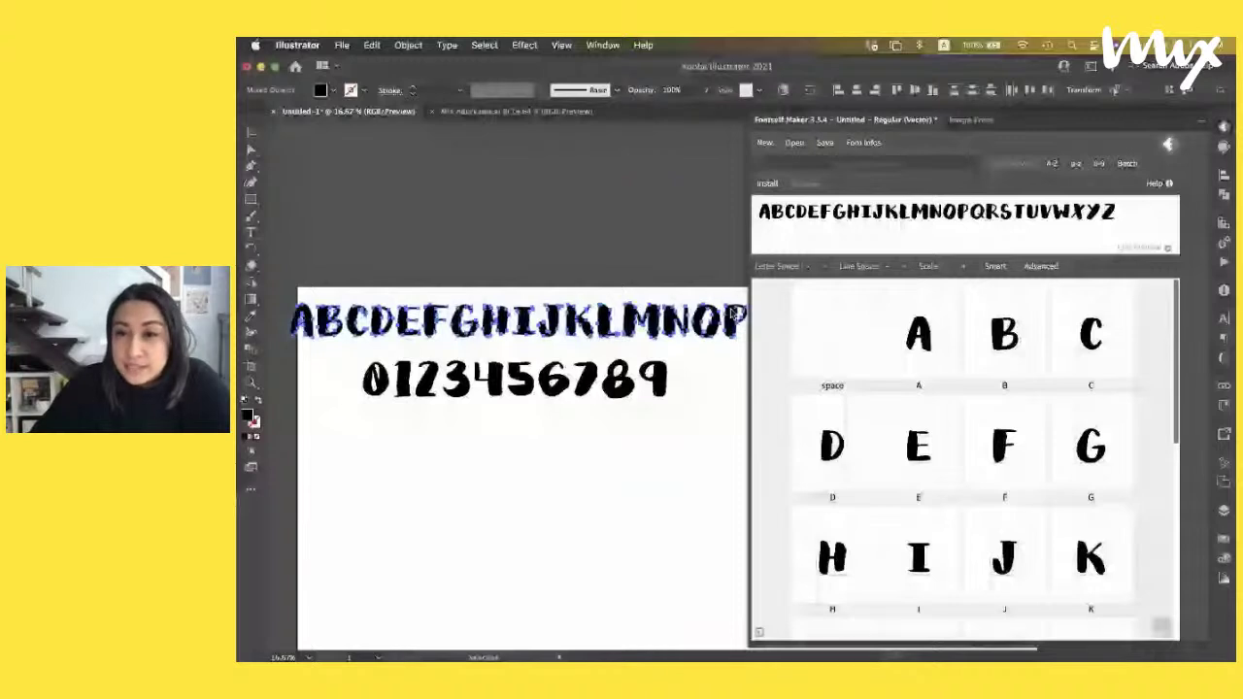
pyautogui.scroll(-5, 898, 352)
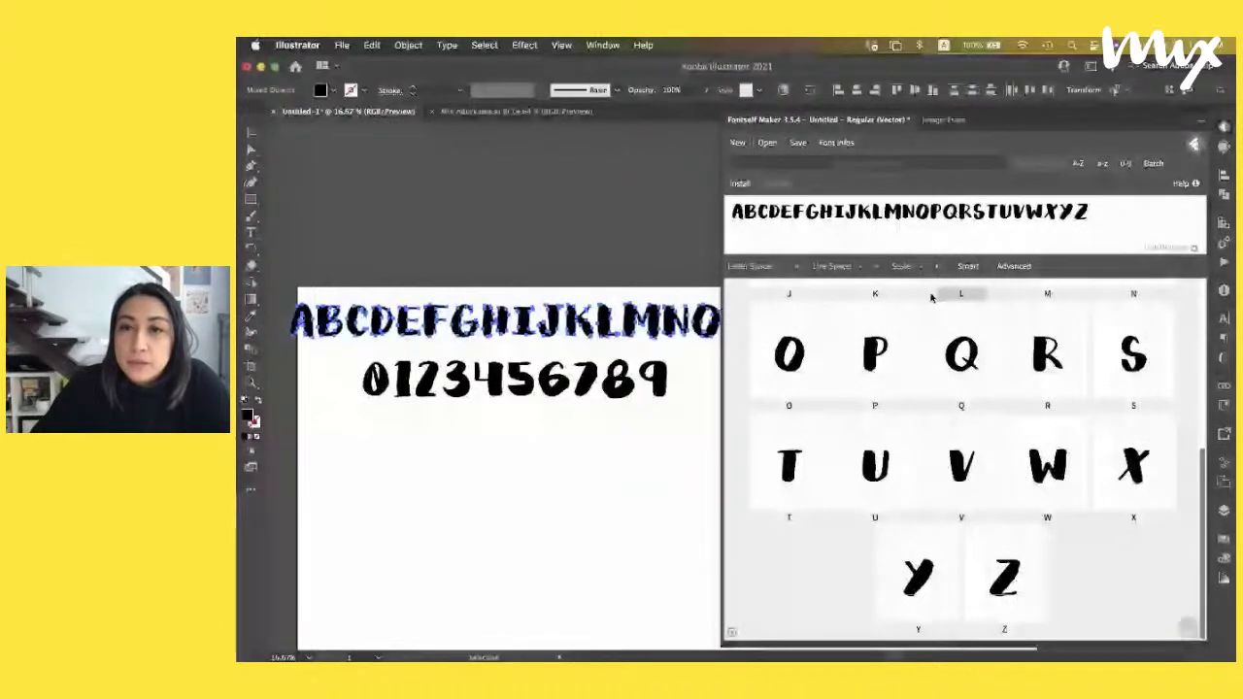
pyautogui.doubleClick(964, 352)
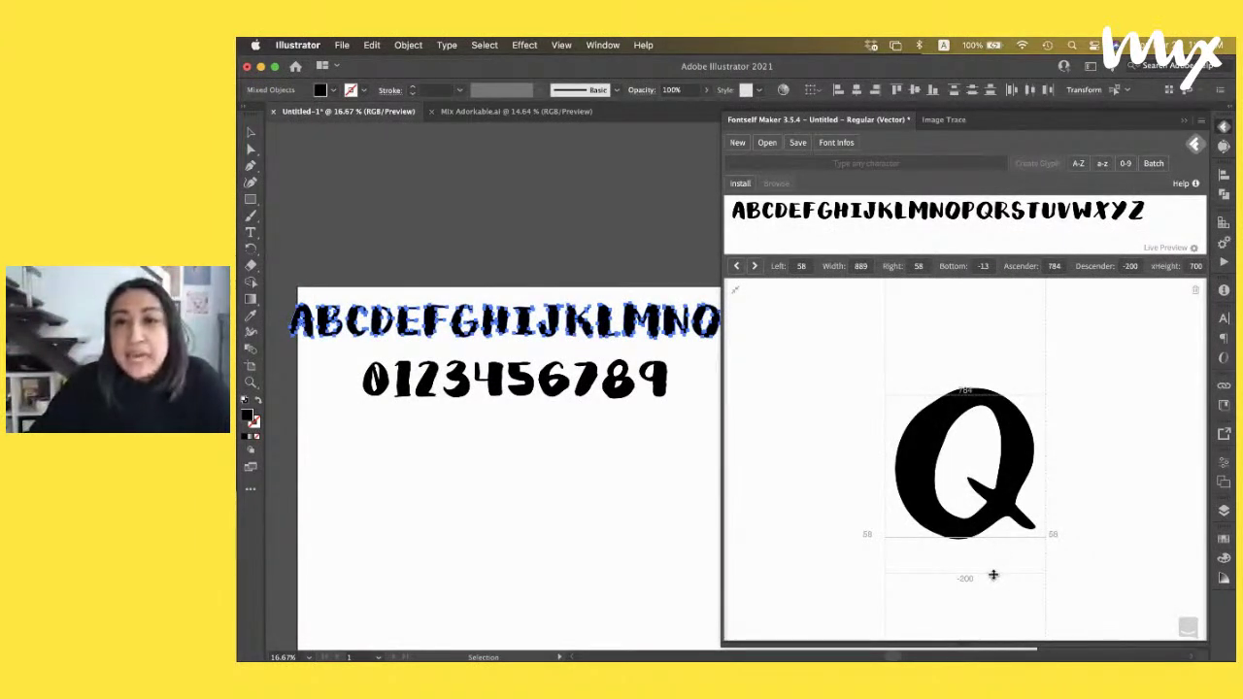
# Adjust the font's descender line below the Q to -197
pyautogui.moveTo(993, 574); pyautogui.dragTo(992, 577)
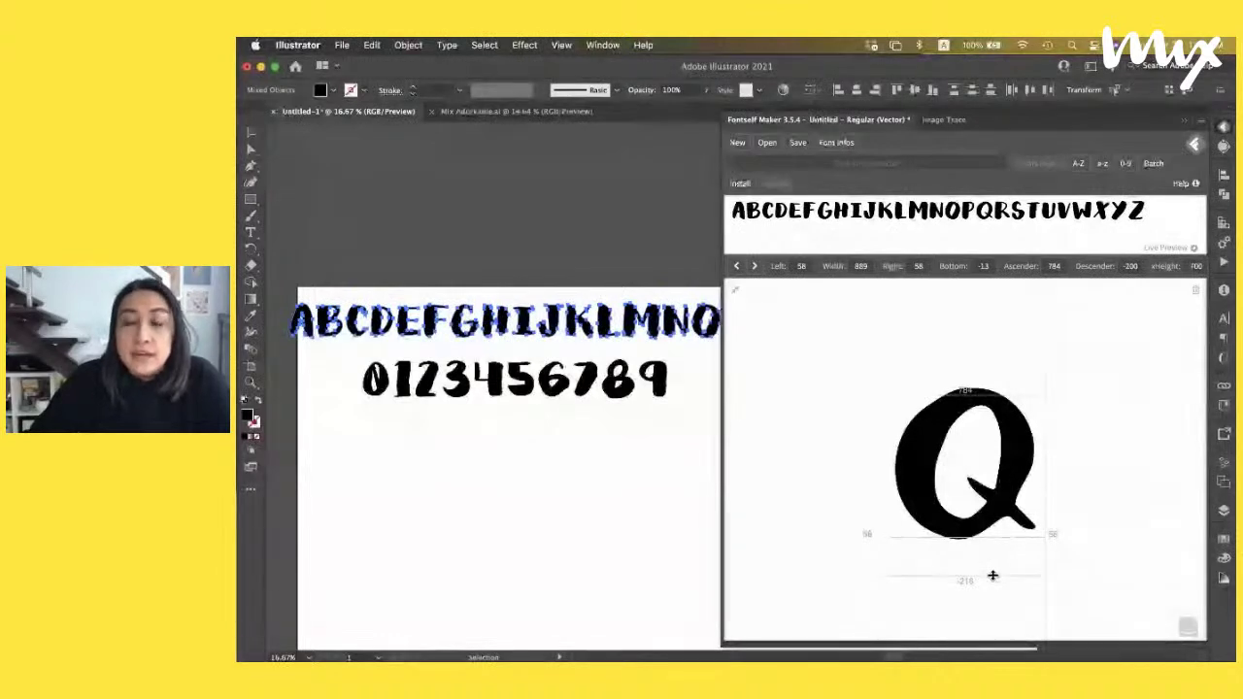
pyautogui.moveTo(992, 576); pyautogui.dragTo(995, 574)
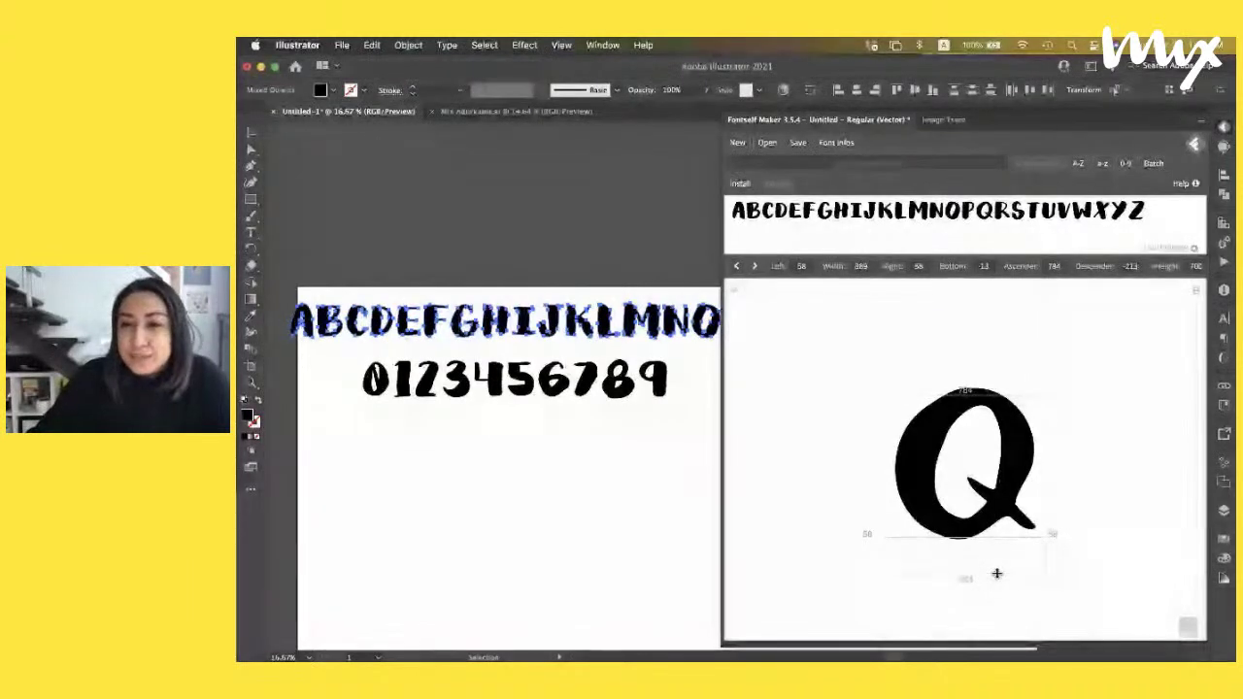
pyautogui.moveTo(996, 574); pyautogui.dragTo(997, 573)
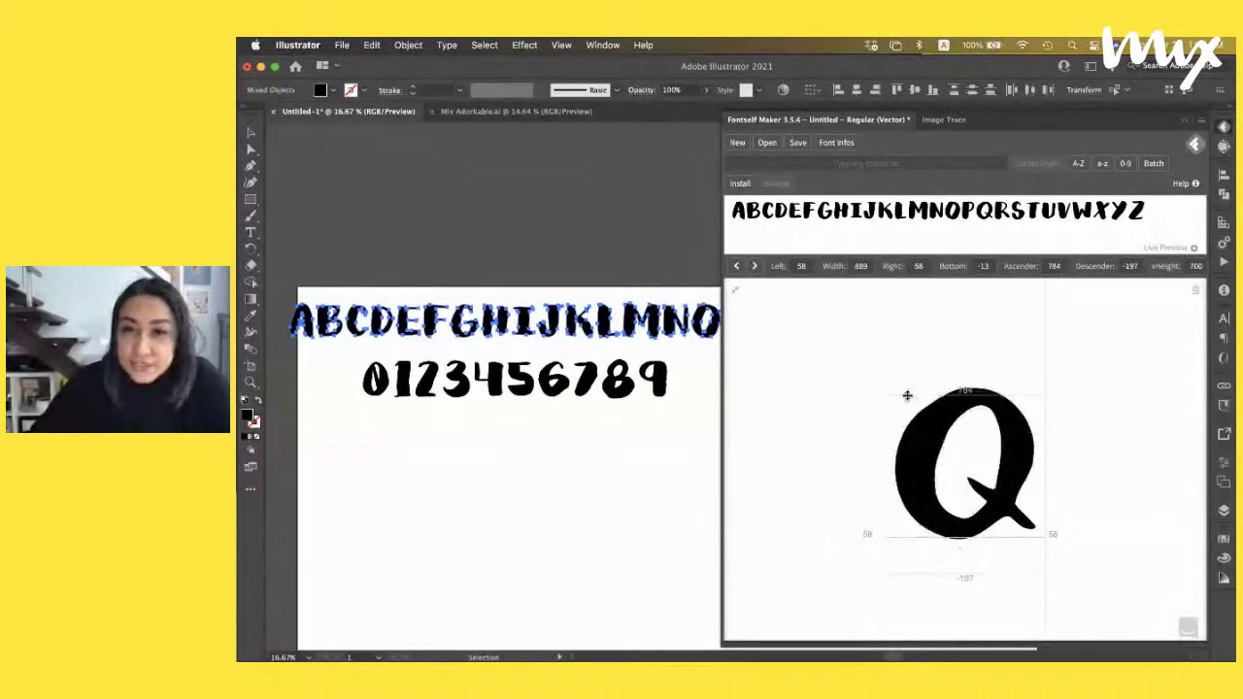
# Test ascender heights, check the warning with the line at 581, and place it just above the Q at about 875
pyautogui.moveTo(909, 393); pyautogui.dragTo(908, 388)
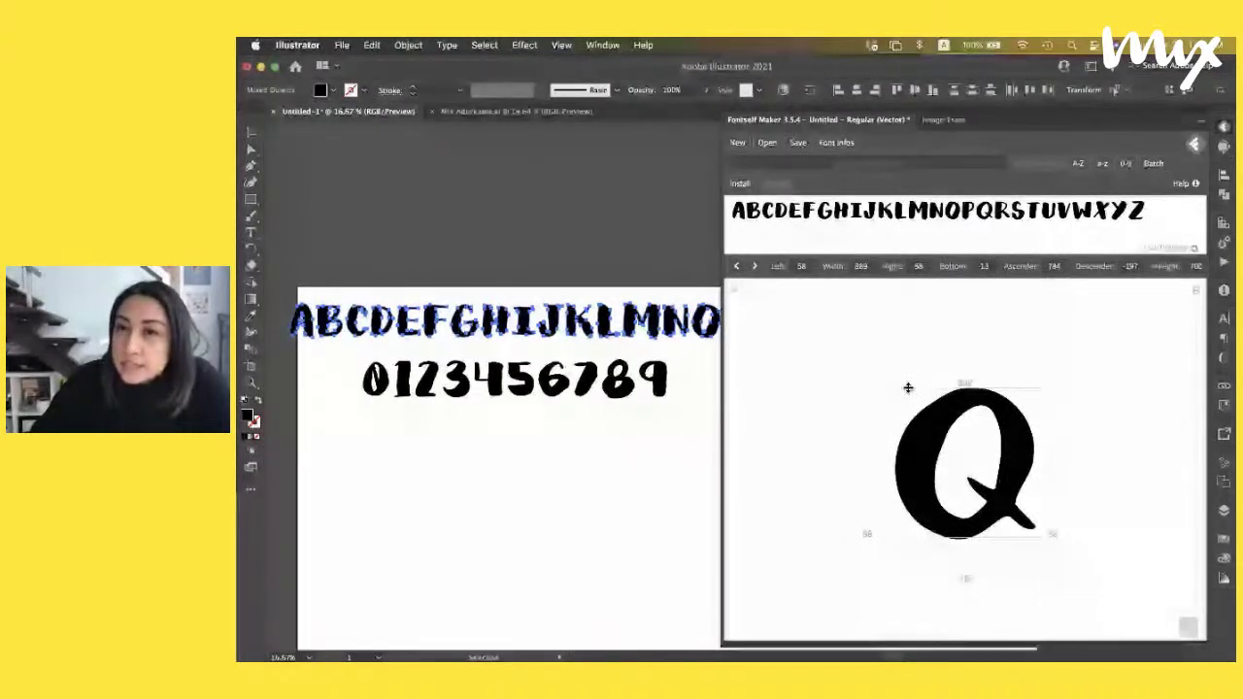
pyautogui.moveTo(908, 388); pyautogui.dragTo(909, 381)
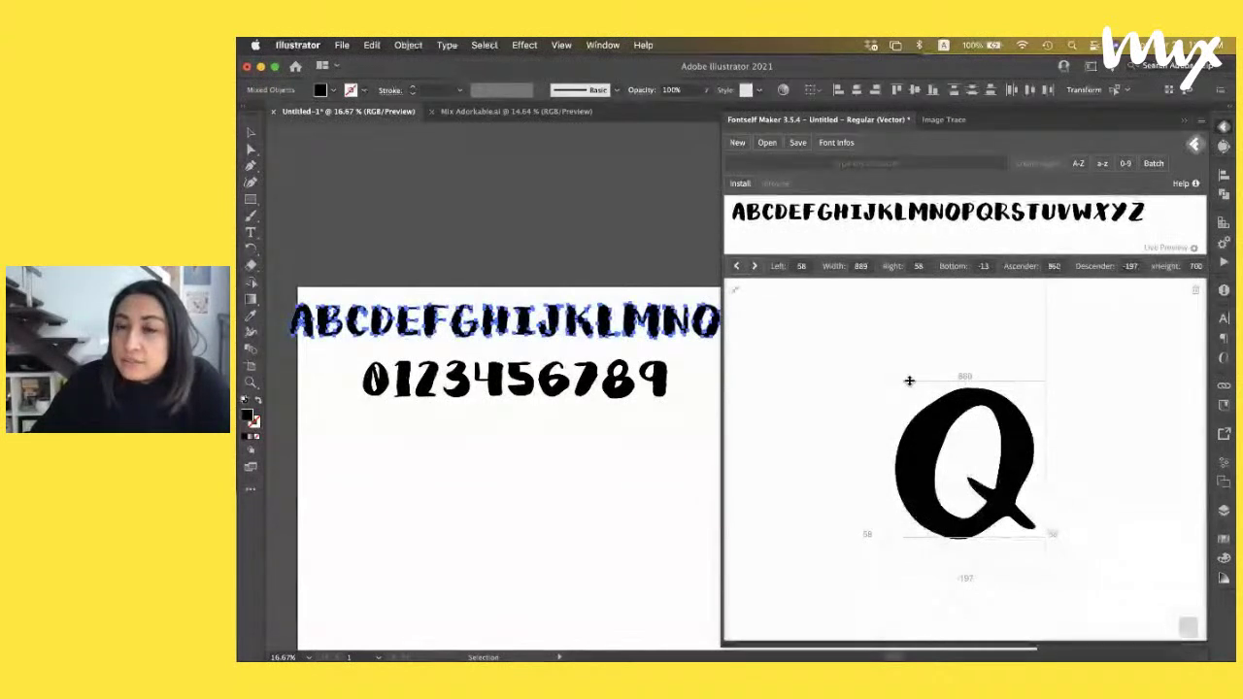
pyautogui.moveTo(924, 380); pyautogui.dragTo(925, 423)
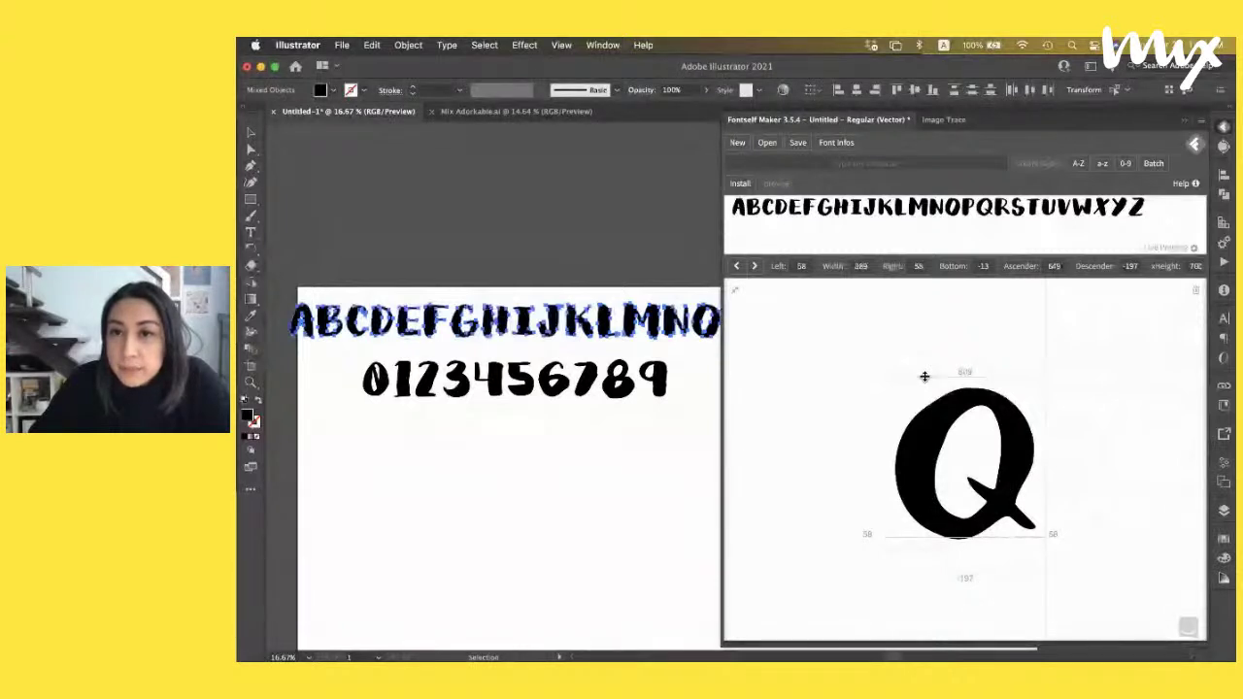
pyautogui.moveTo(924, 377); pyautogui.dragTo(923, 435)
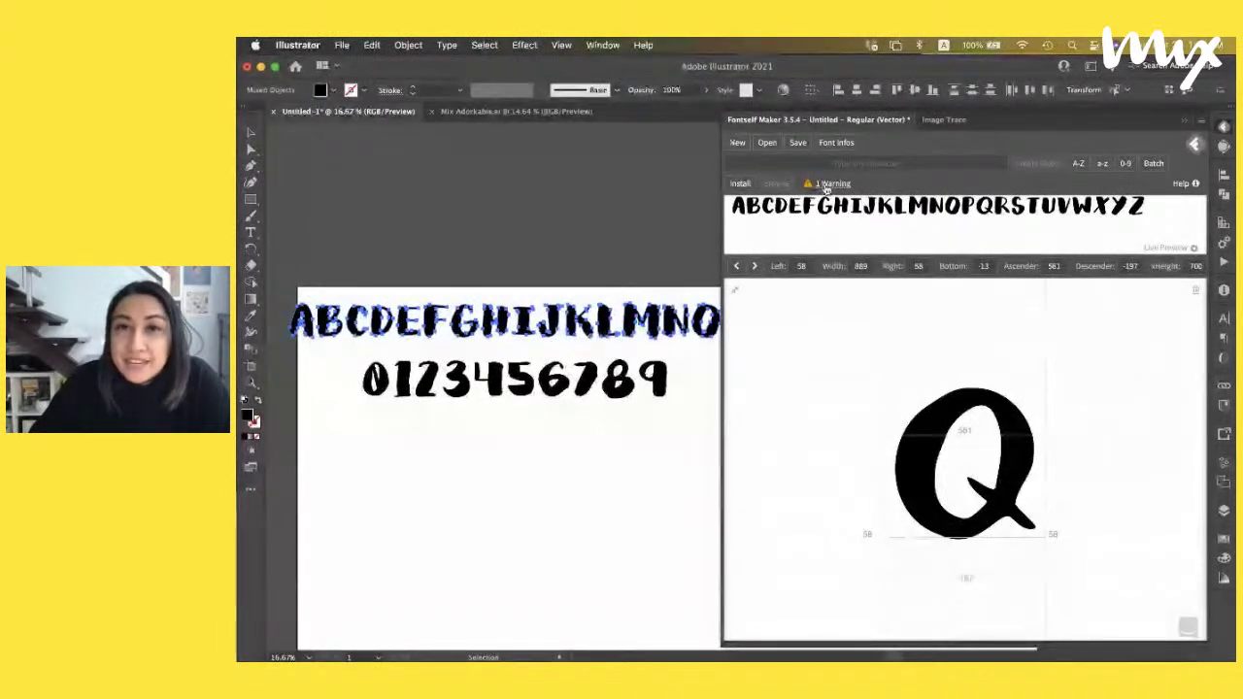
pyautogui.click(828, 185)
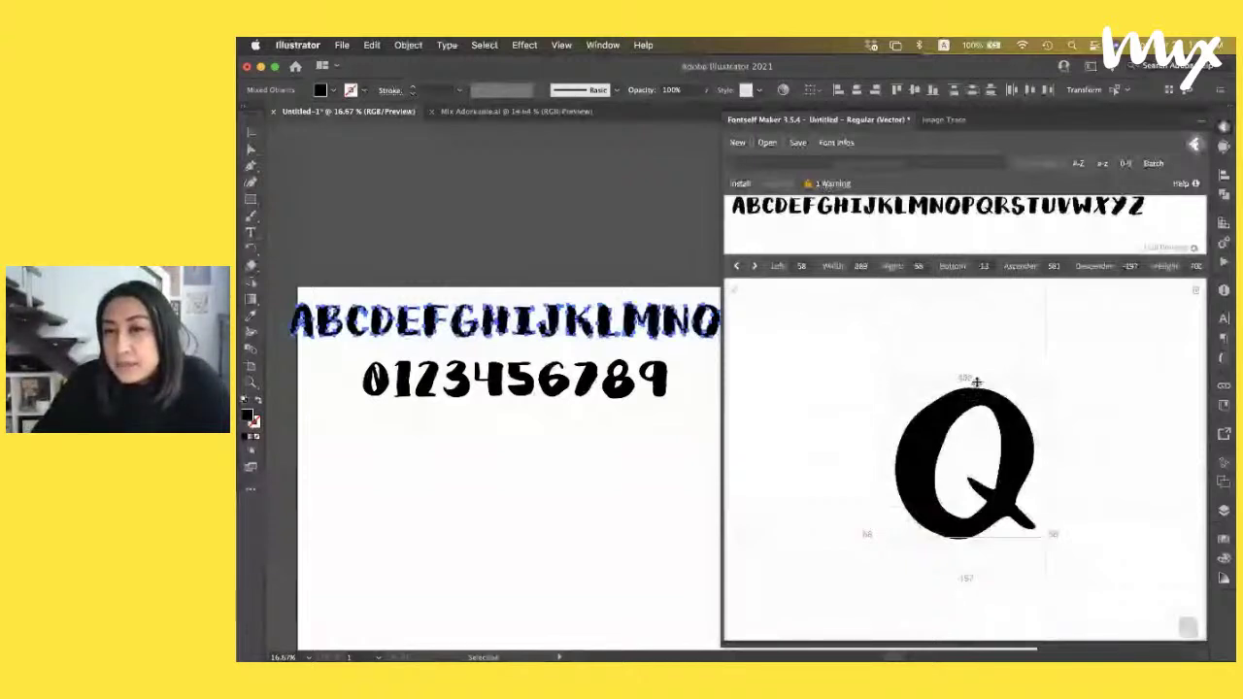
pyautogui.moveTo(976, 381); pyautogui.dragTo(988, 374)
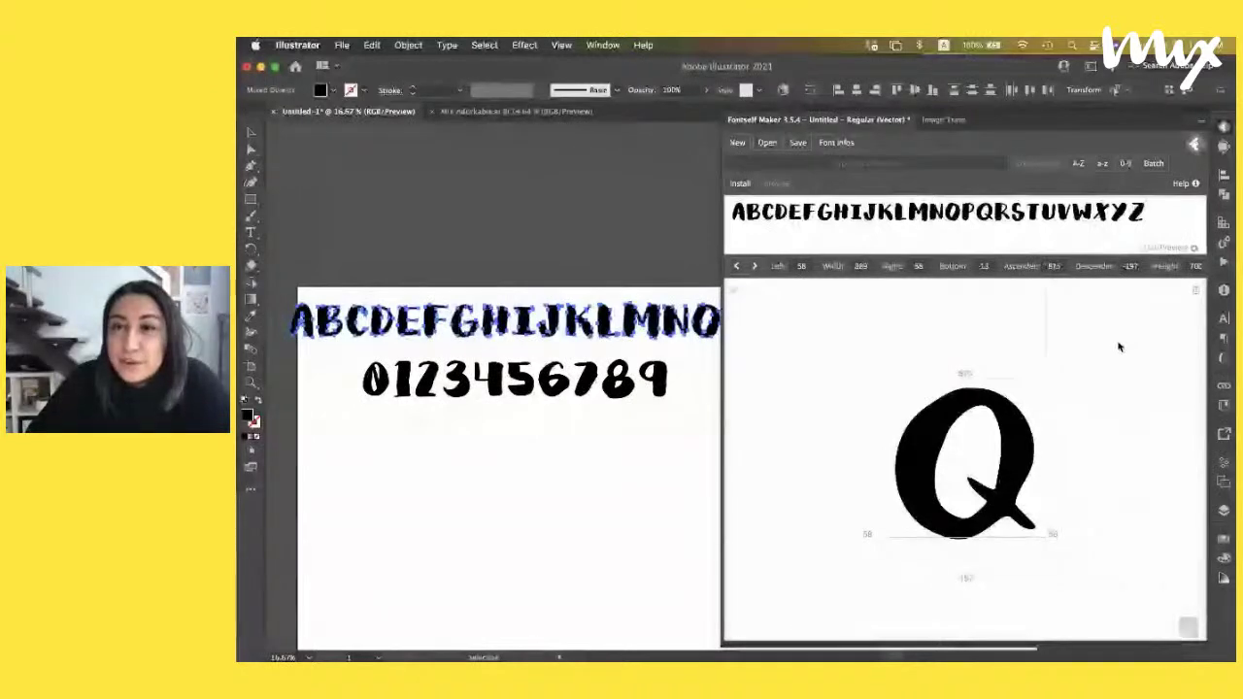
# Create lowercase a–z glyphs from the same selected alphabet letters
pyautogui.click(1104, 165)
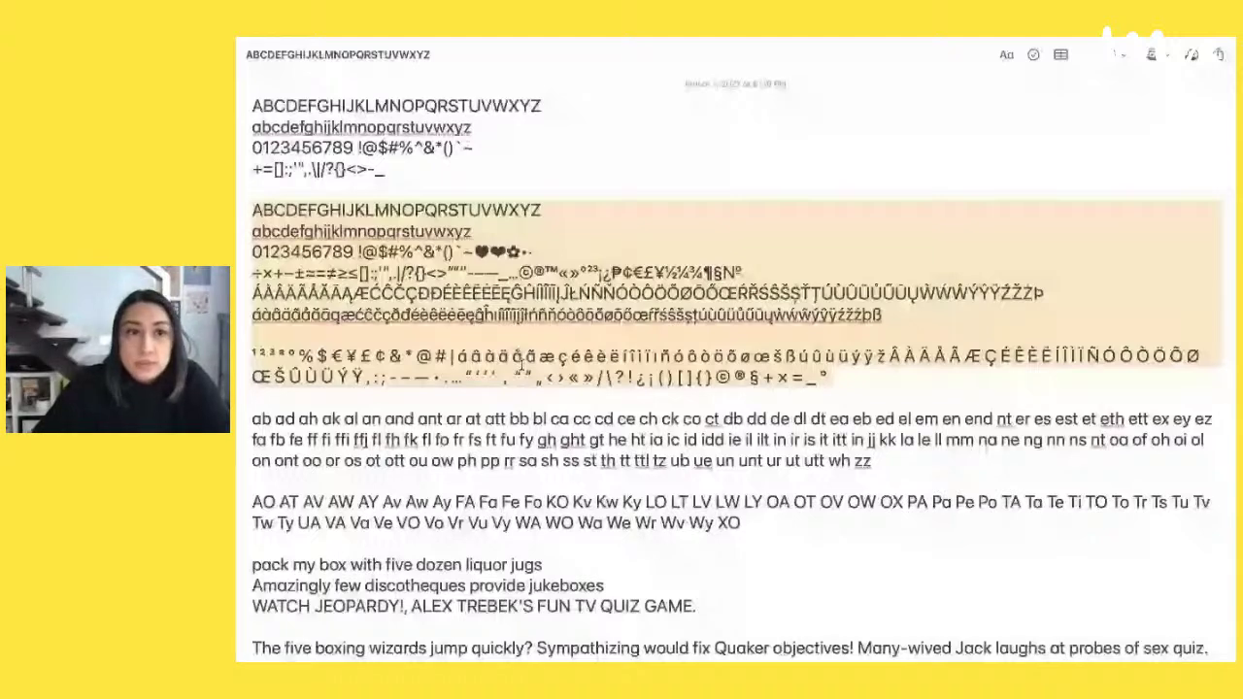
# Review the character sets, letter pairs and pangrams in the font-testing text note
pyautogui.scroll(-1, 246, 373)
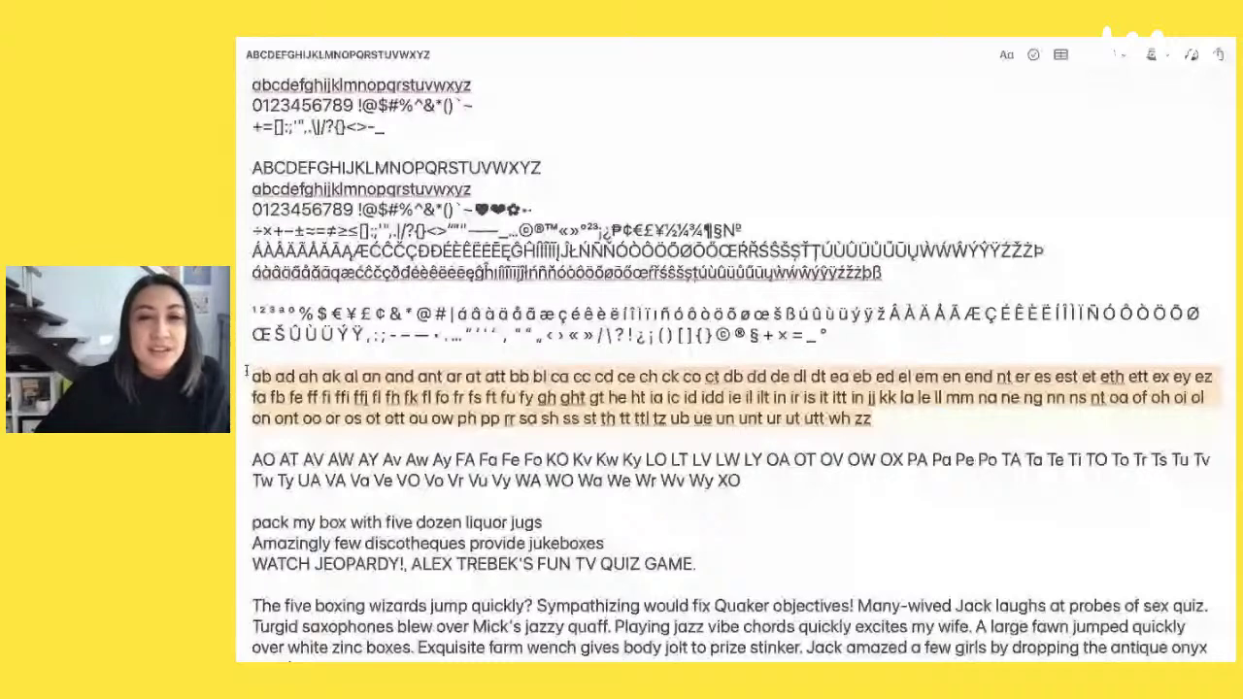
pyautogui.scroll(-15, 686, 361)
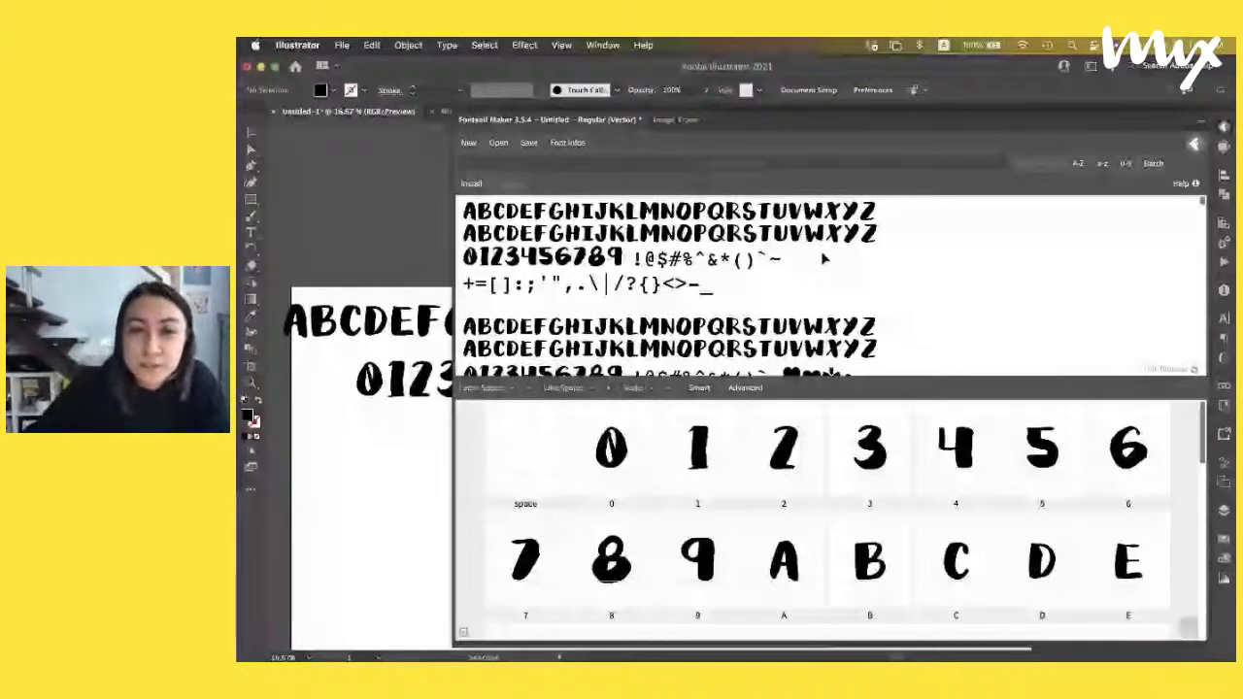
# Examine the spacing in the font preview's pangrams and check the digit and letter glyphs in the grid
pyautogui.scroll(-5, 823, 259)
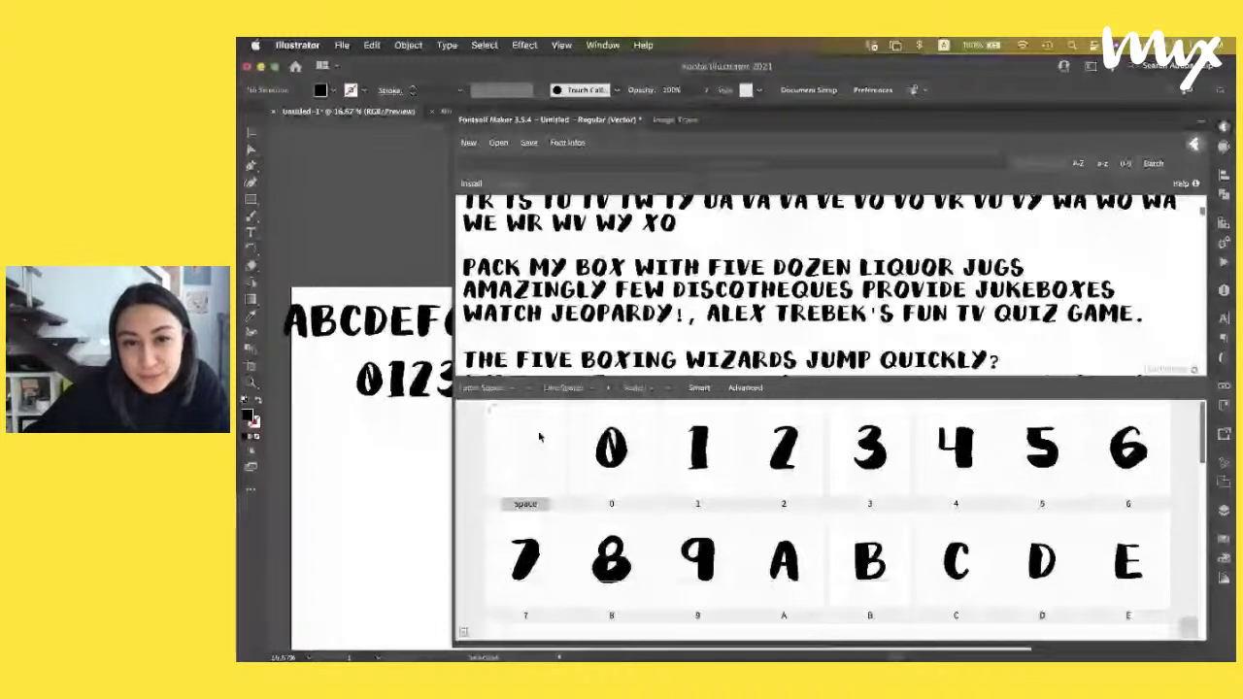
pyautogui.scroll(-1, 529, 443)
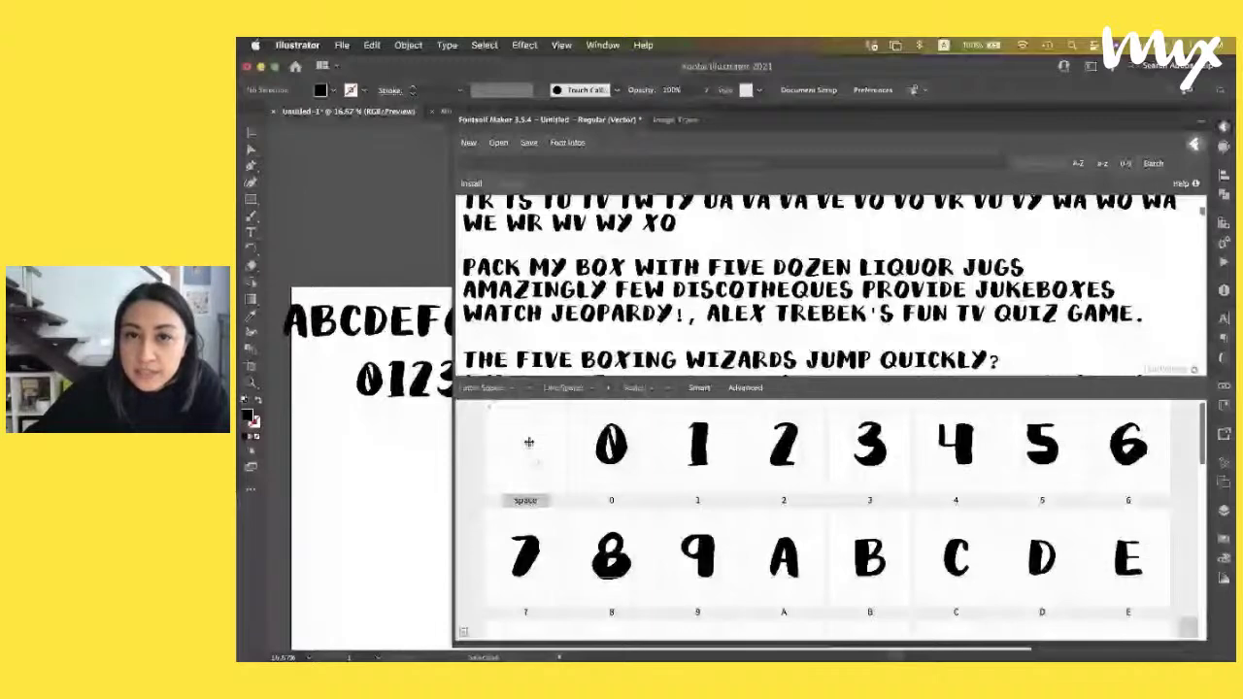
pyautogui.scroll(-5, 530, 442)
pyautogui.scroll(-3, 726, 254)
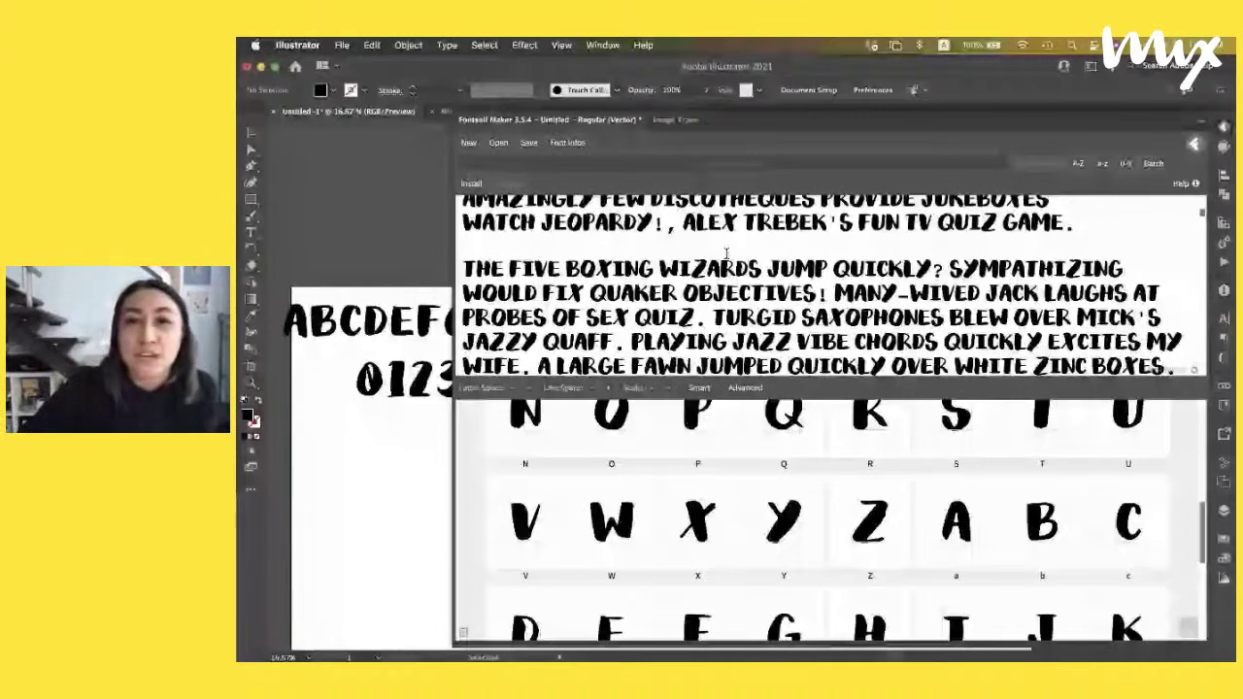
pyautogui.scroll(-3, 726, 254)
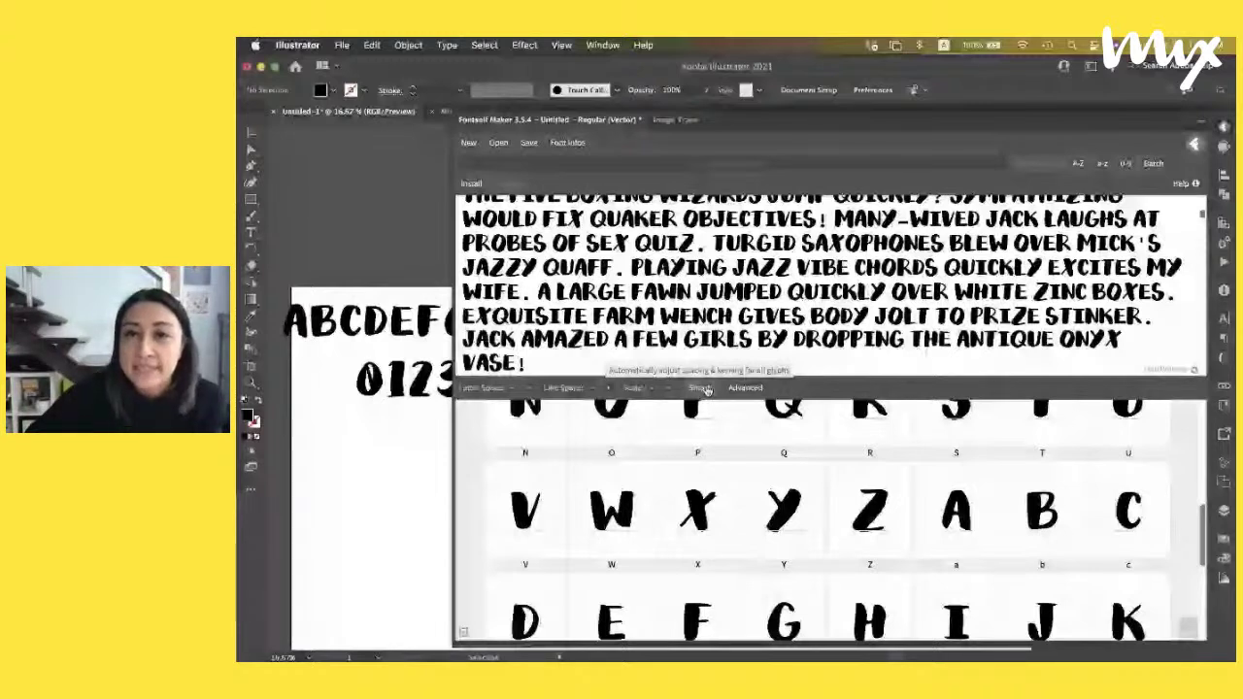
# Smart-space and kern all glyphs with a maximum of 40 around vertical shapes, and widen the overall letter spacing slightly
pyautogui.click(703, 388)
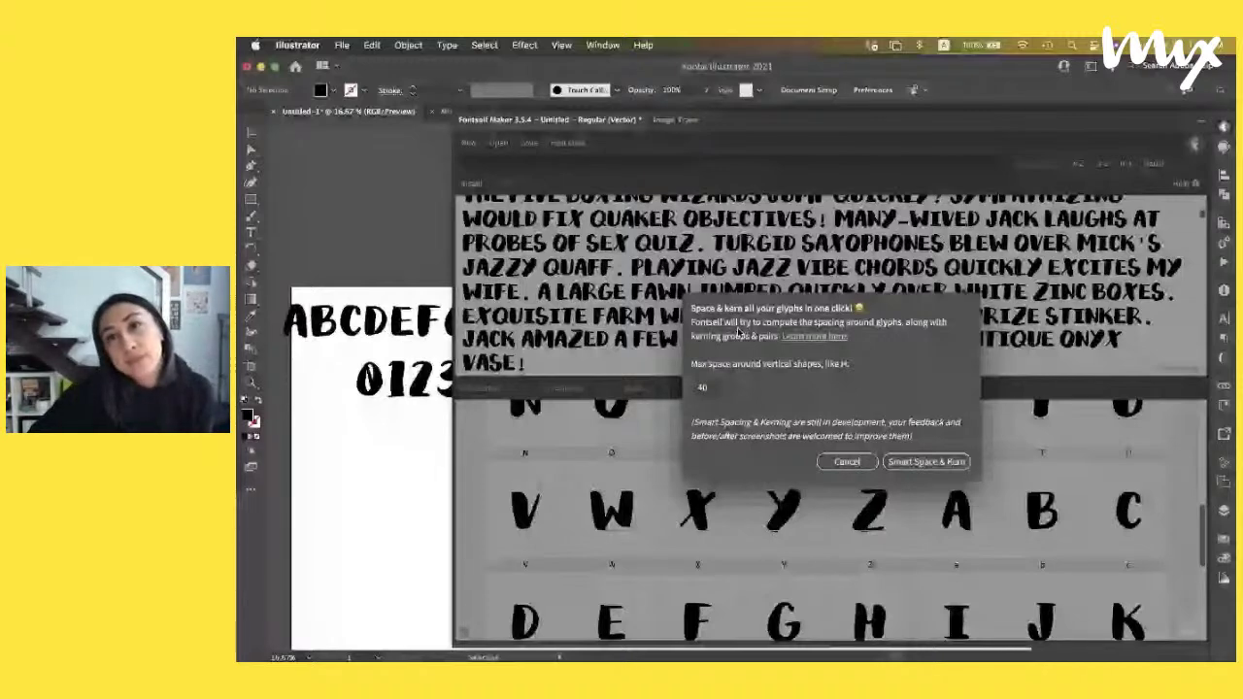
pyautogui.press('Escape')
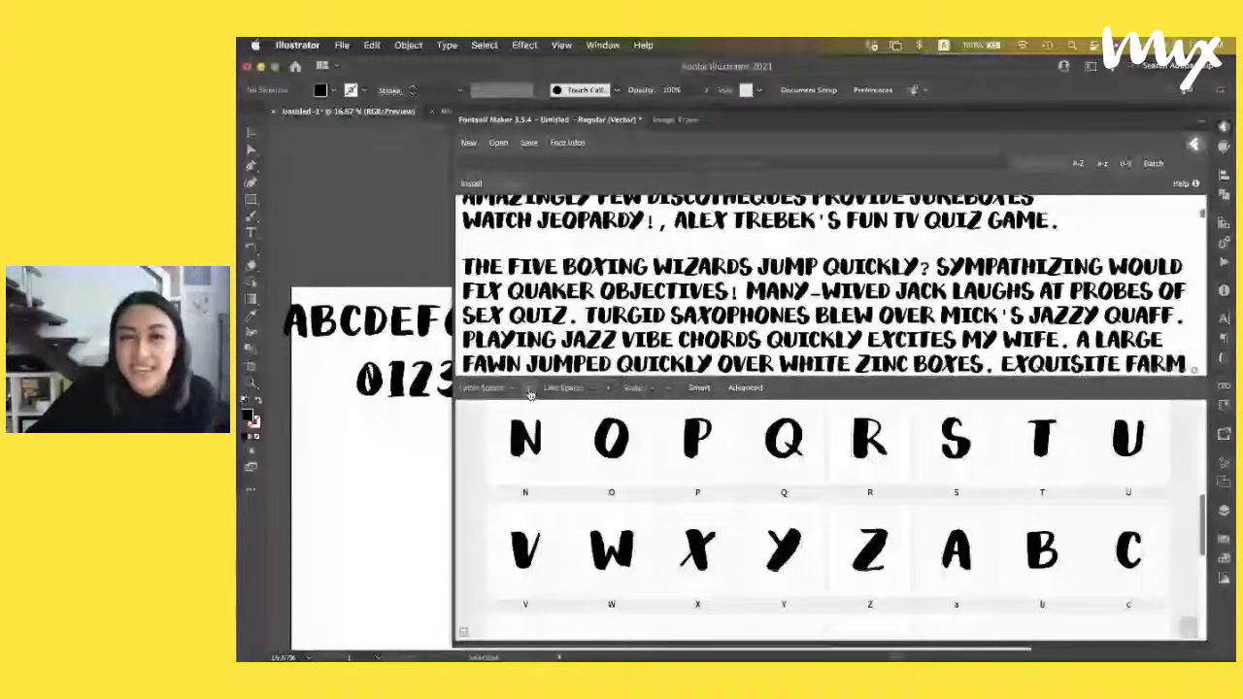
pyautogui.click(530, 390)
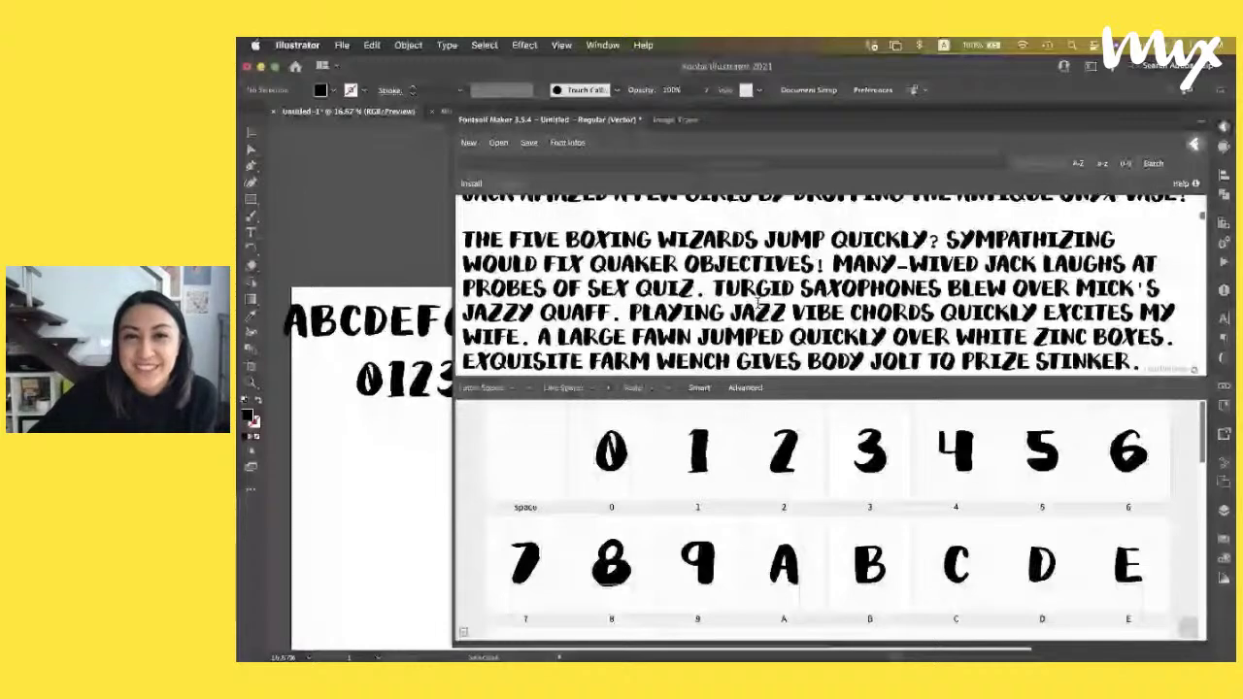
pyautogui.scroll(-3, 756, 301)
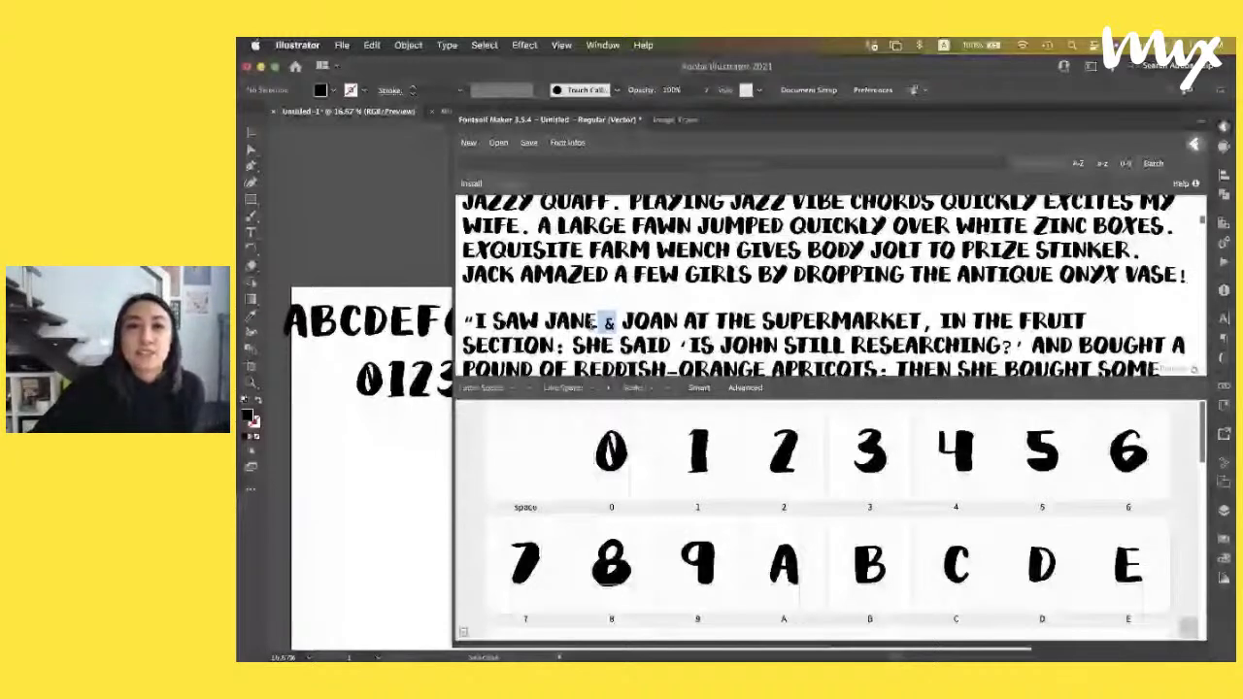
pyautogui.scroll(-5, 680, 350)
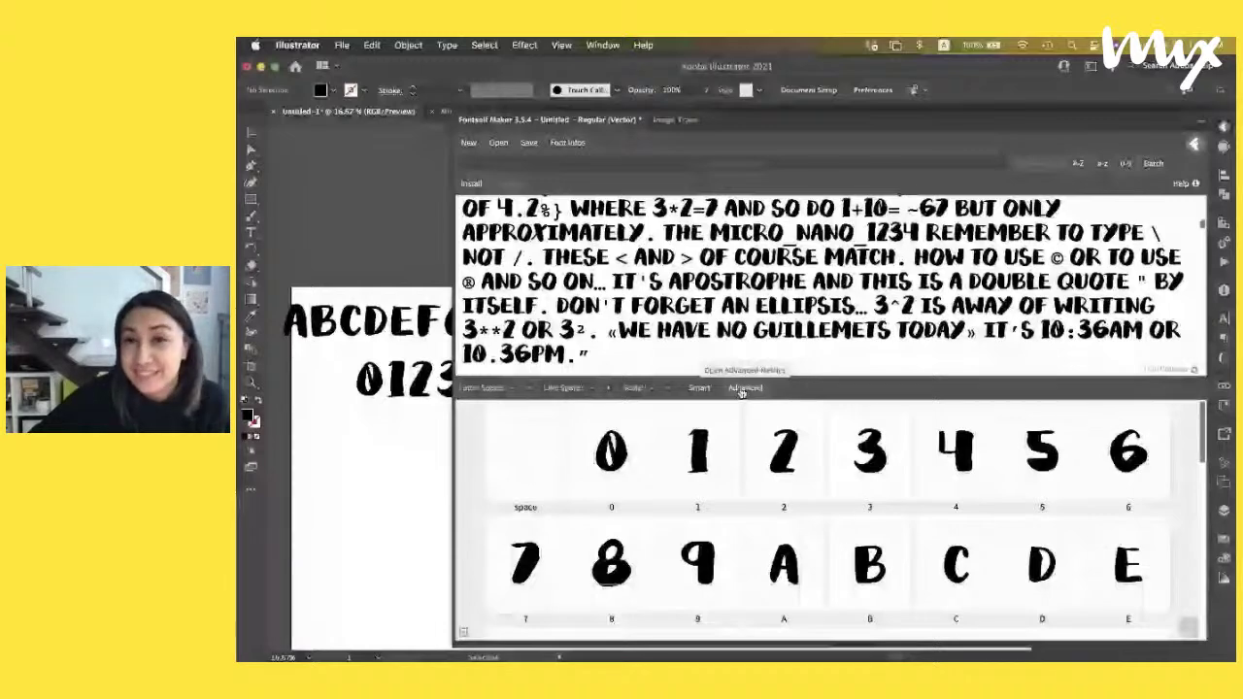
# Open the advanced kerning metrics and enlarge the large-letter preview to check pairs against the sample text
pyautogui.click(743, 388)
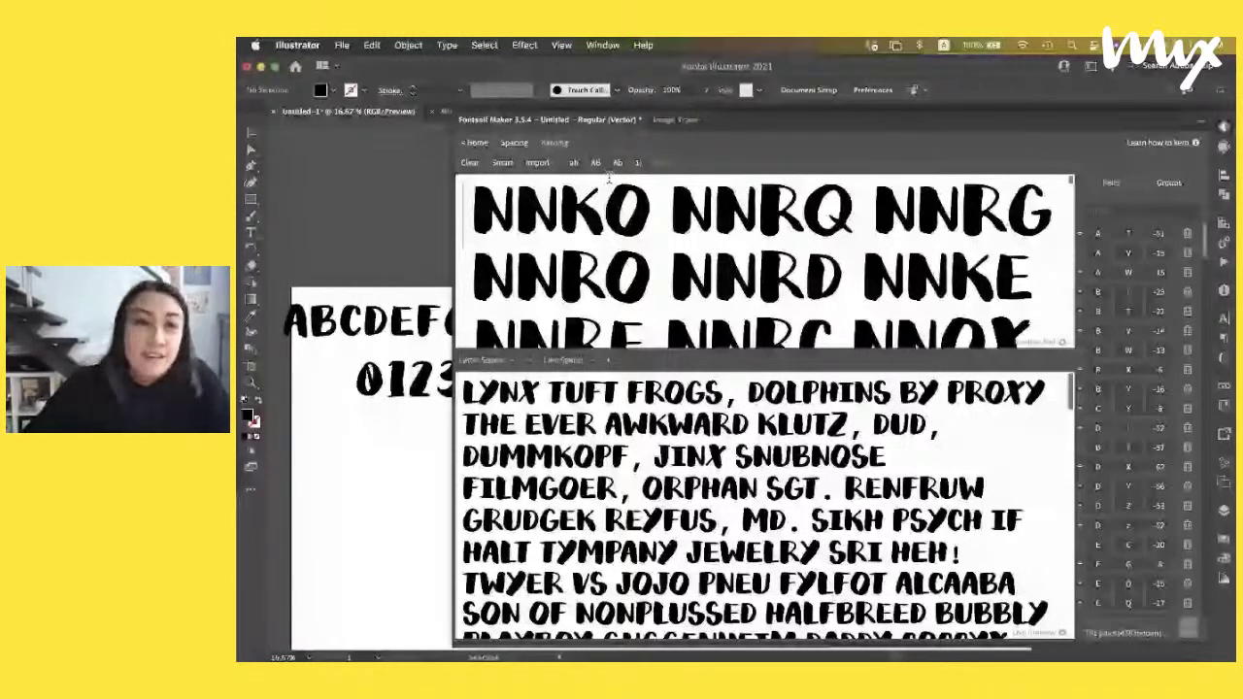
pyautogui.moveTo(756, 349); pyautogui.dragTo(756, 360)
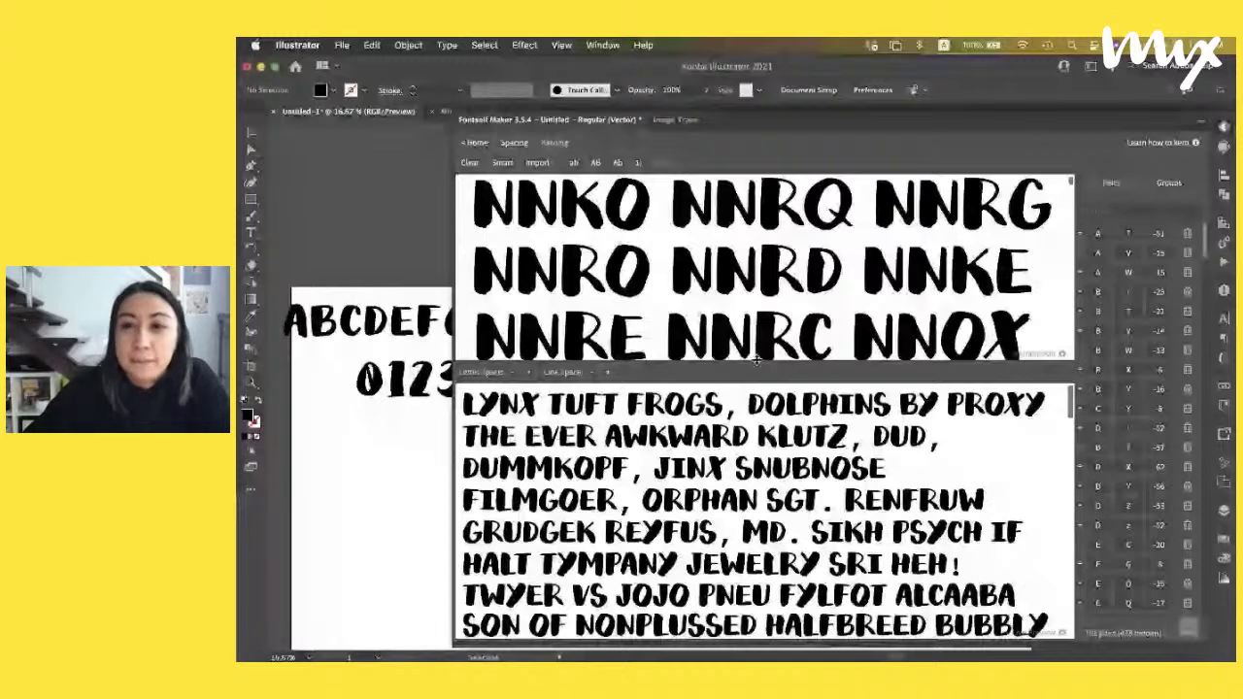
pyautogui.scroll(-3, 756, 360)
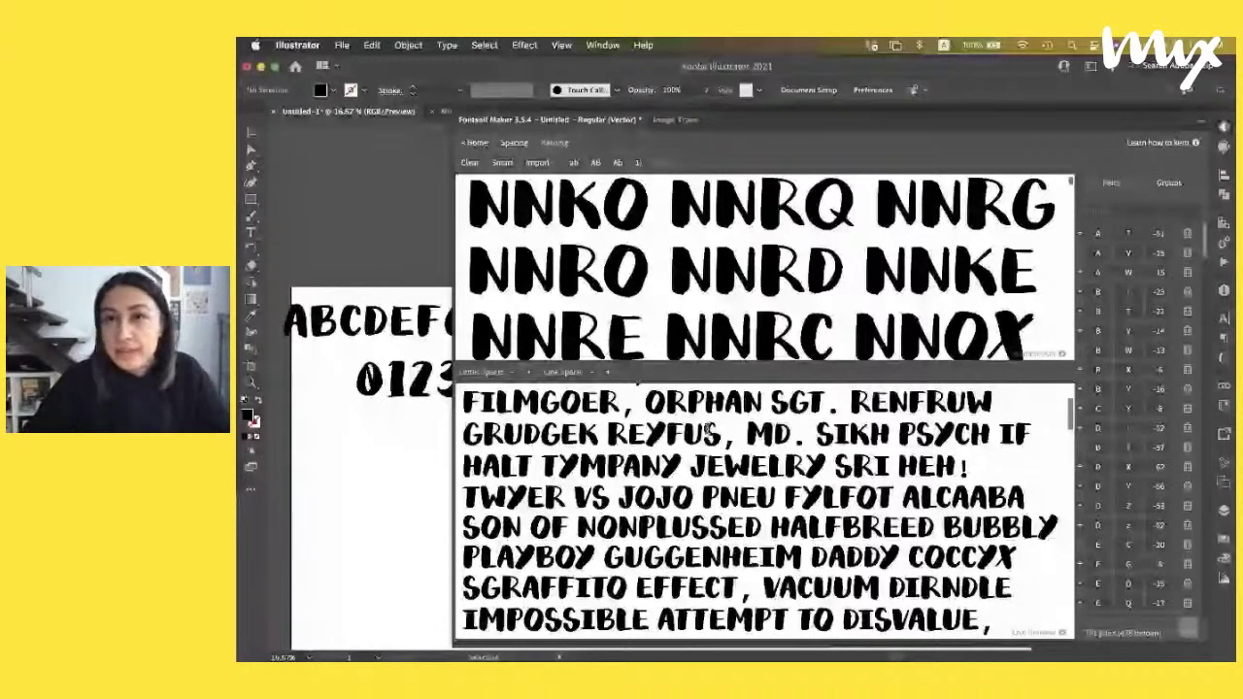
# Filter the kerning pairs by K, try -100 for the K–O pair, and settle on -10
pyautogui.write('K')
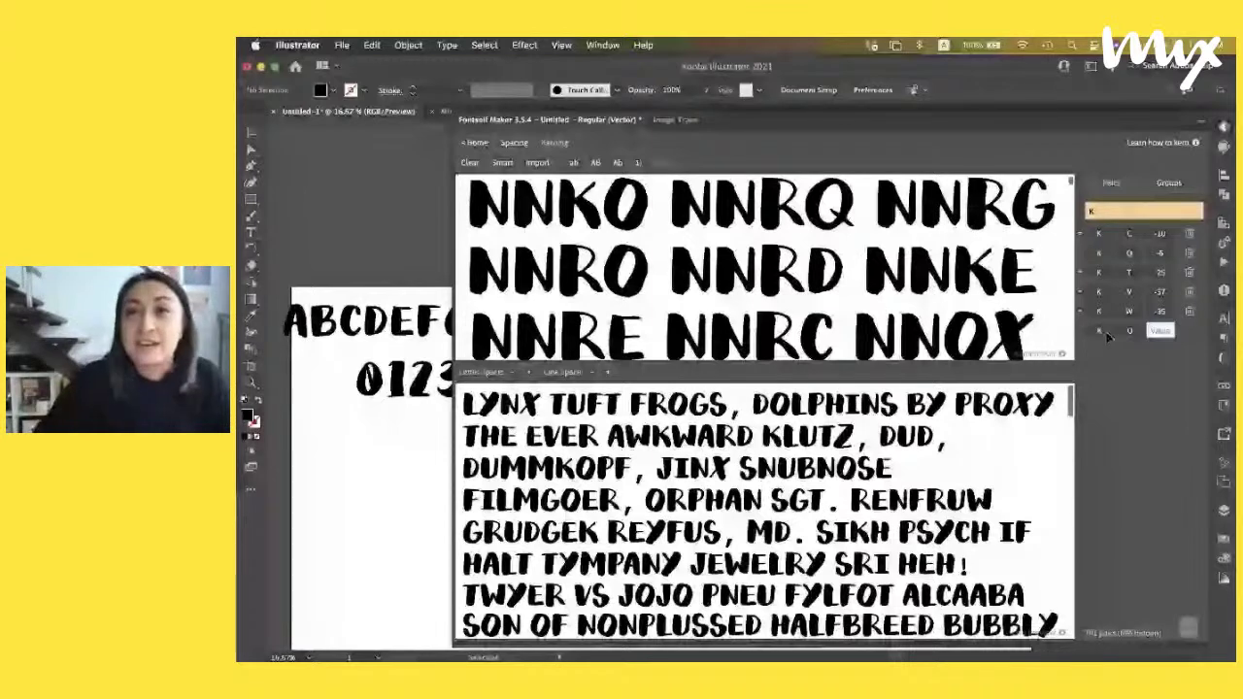
pyautogui.write('-100')
pyautogui.press('Return')
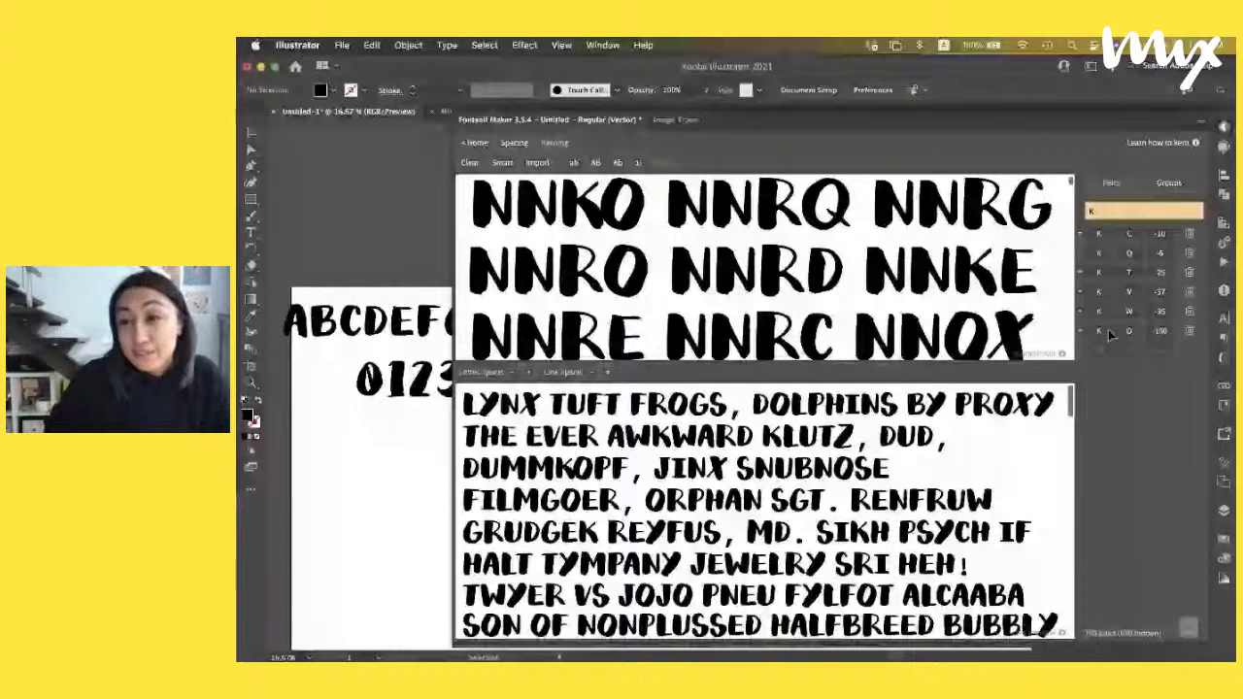
pyautogui.press('BackSpace')
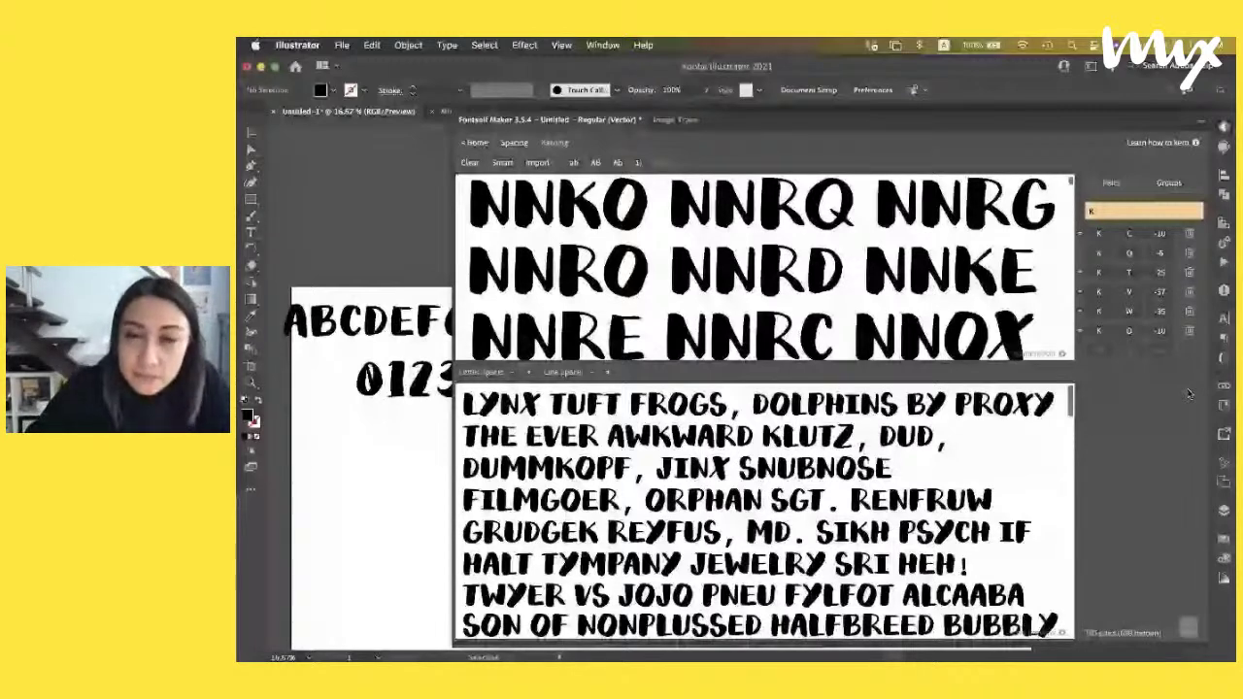
# Examine the kerning of the P, Q, R and S letter pairs in the test text, and return to the font overview
pyautogui.scroll(-10, 929, 442)
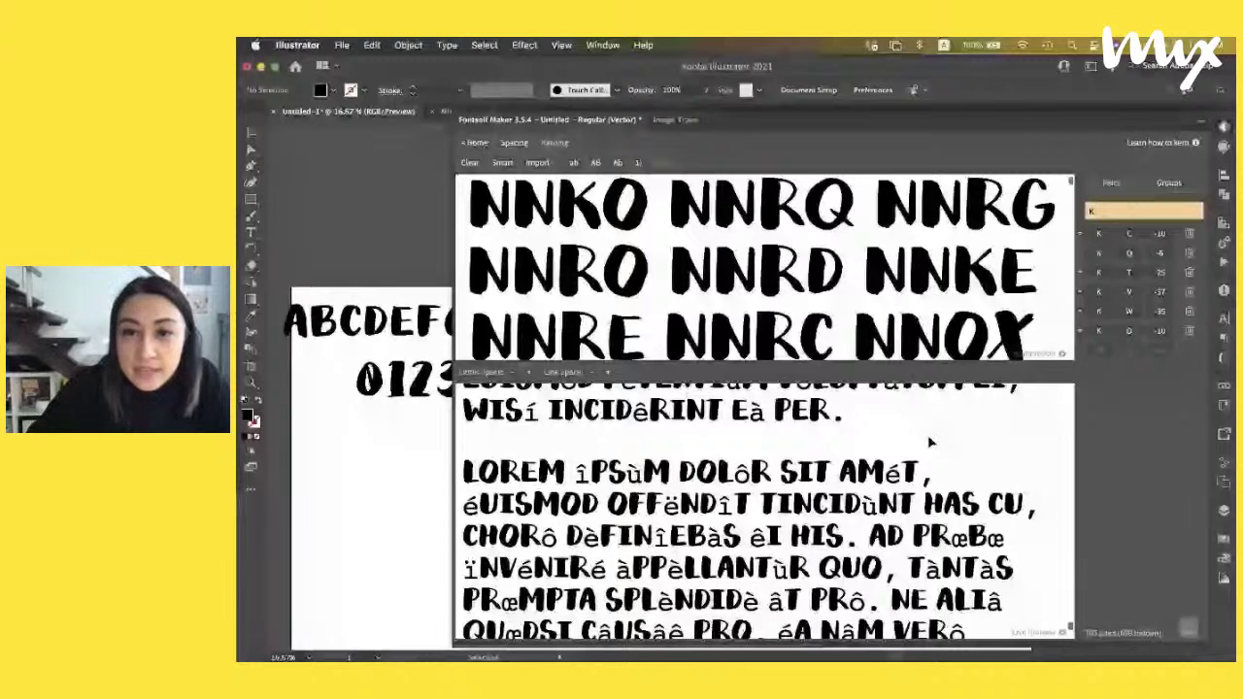
pyautogui.scroll(10, 930, 443)
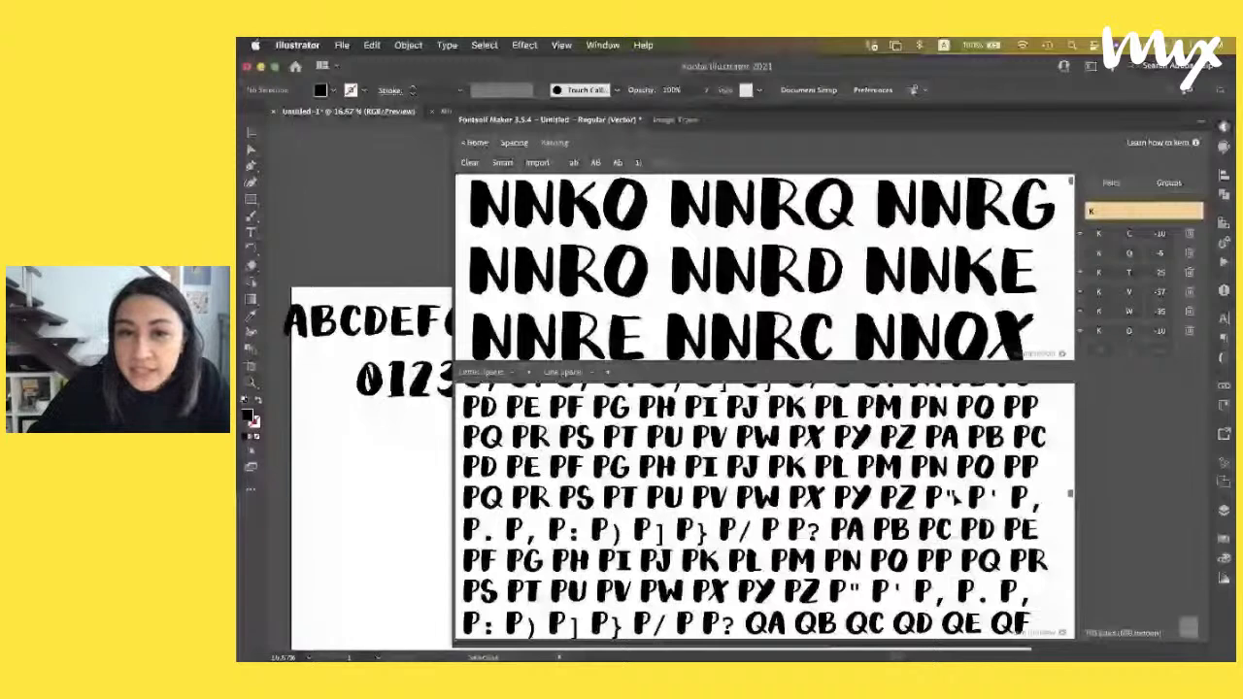
pyautogui.scroll(-5, 953, 495)
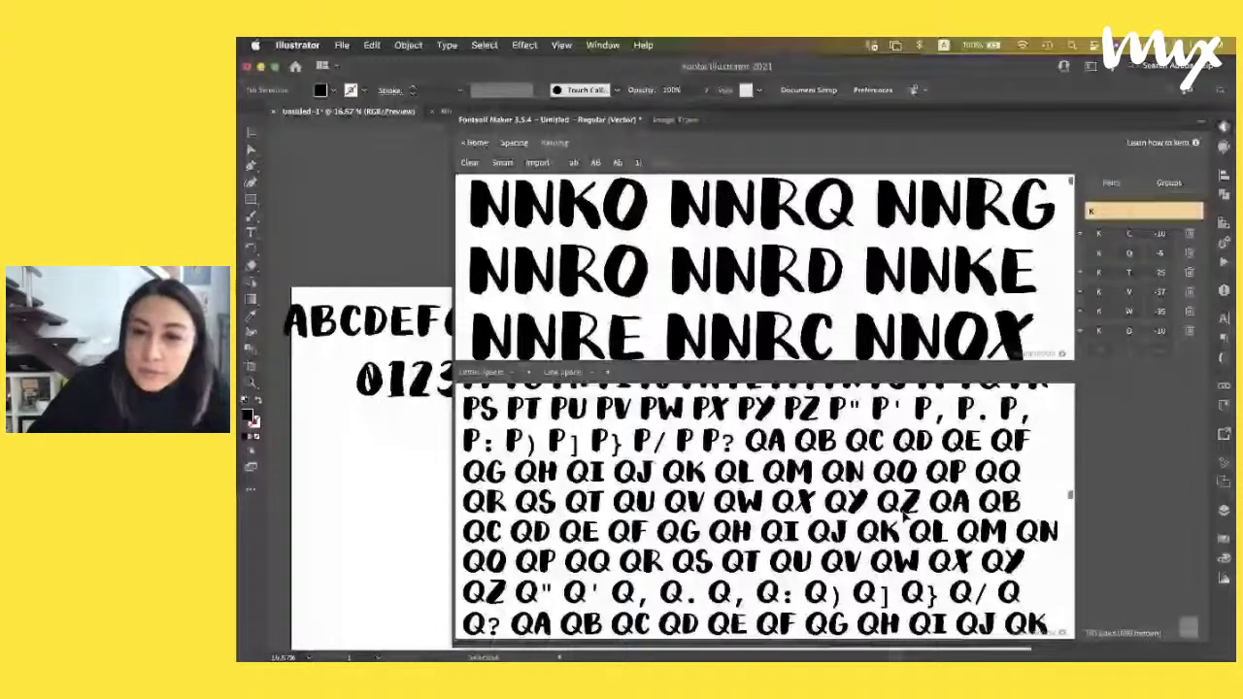
pyautogui.scroll(-3, 908, 522)
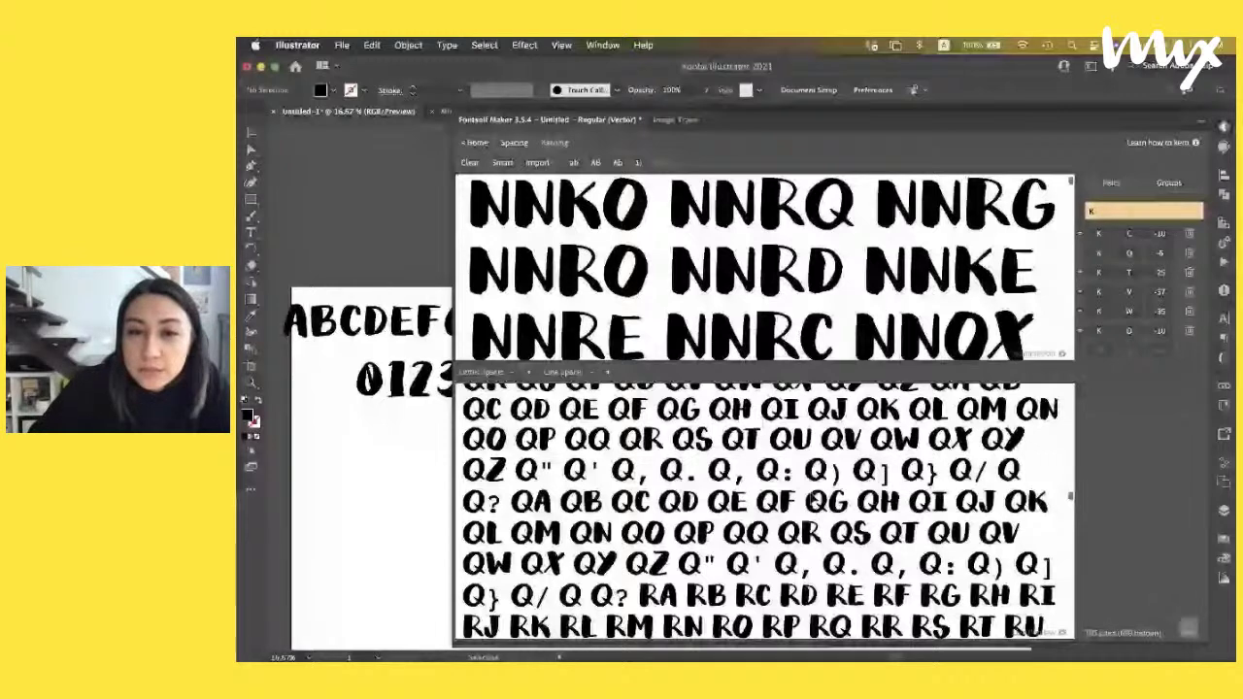
pyautogui.scroll(-5, 811, 502)
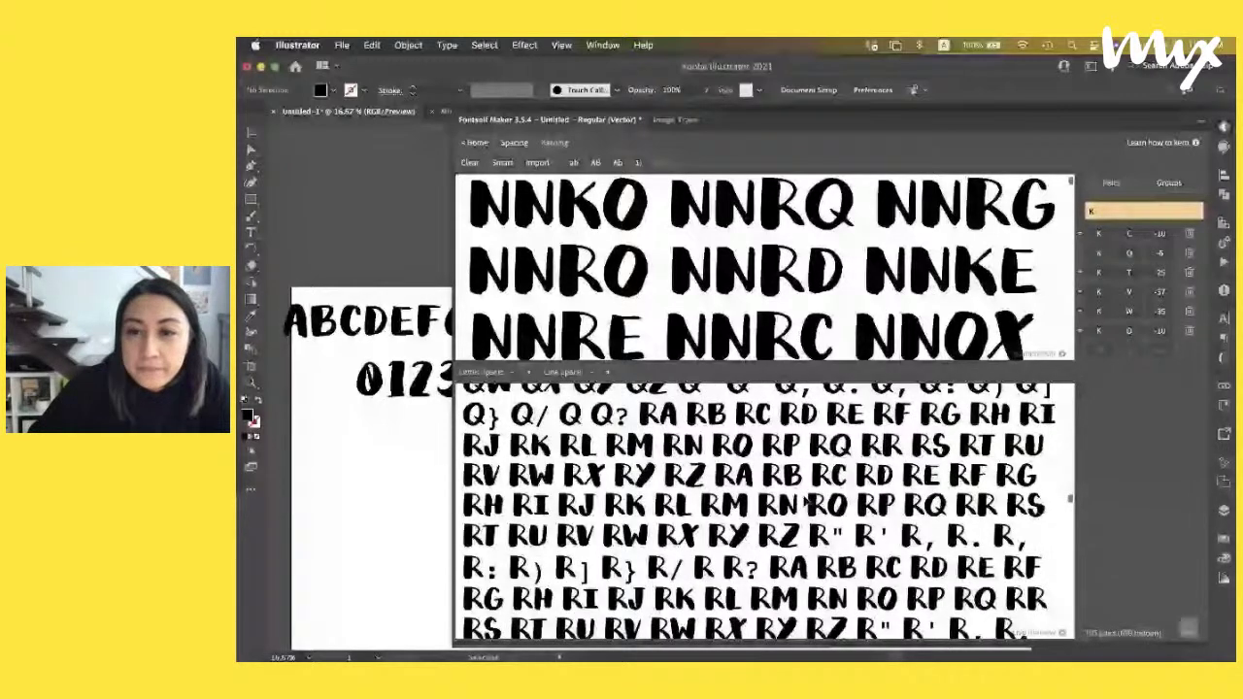
pyautogui.scroll(-5, 805, 502)
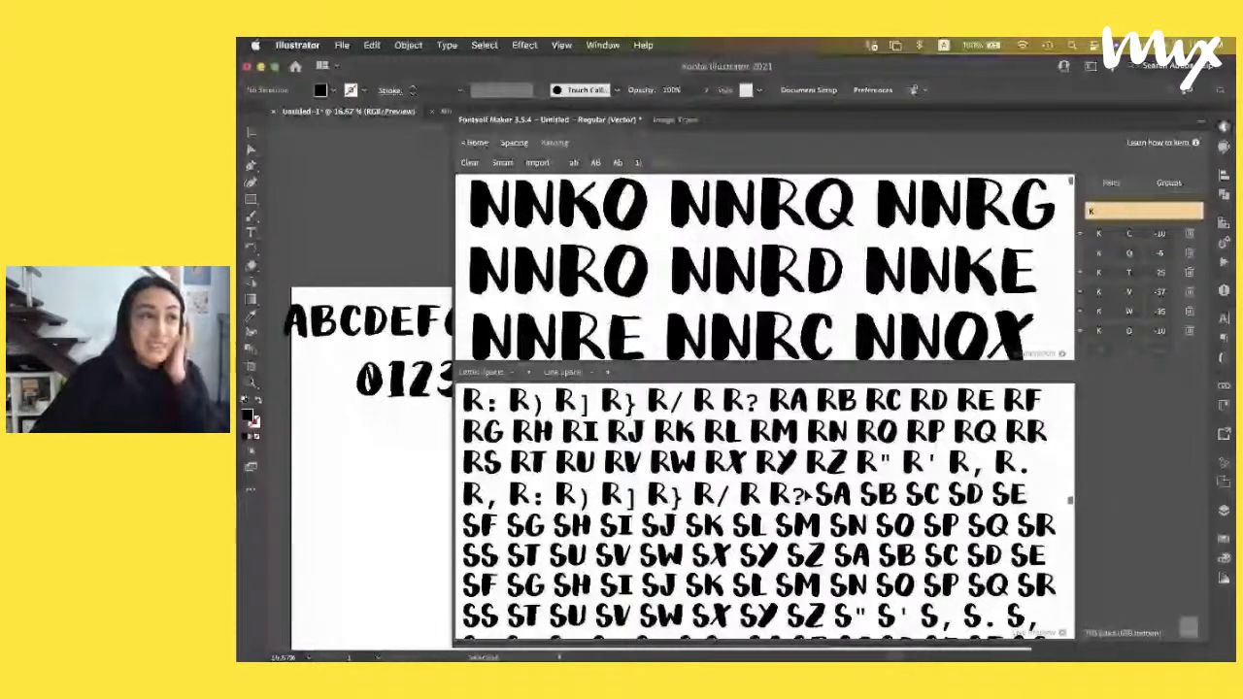
pyautogui.click(464, 143)
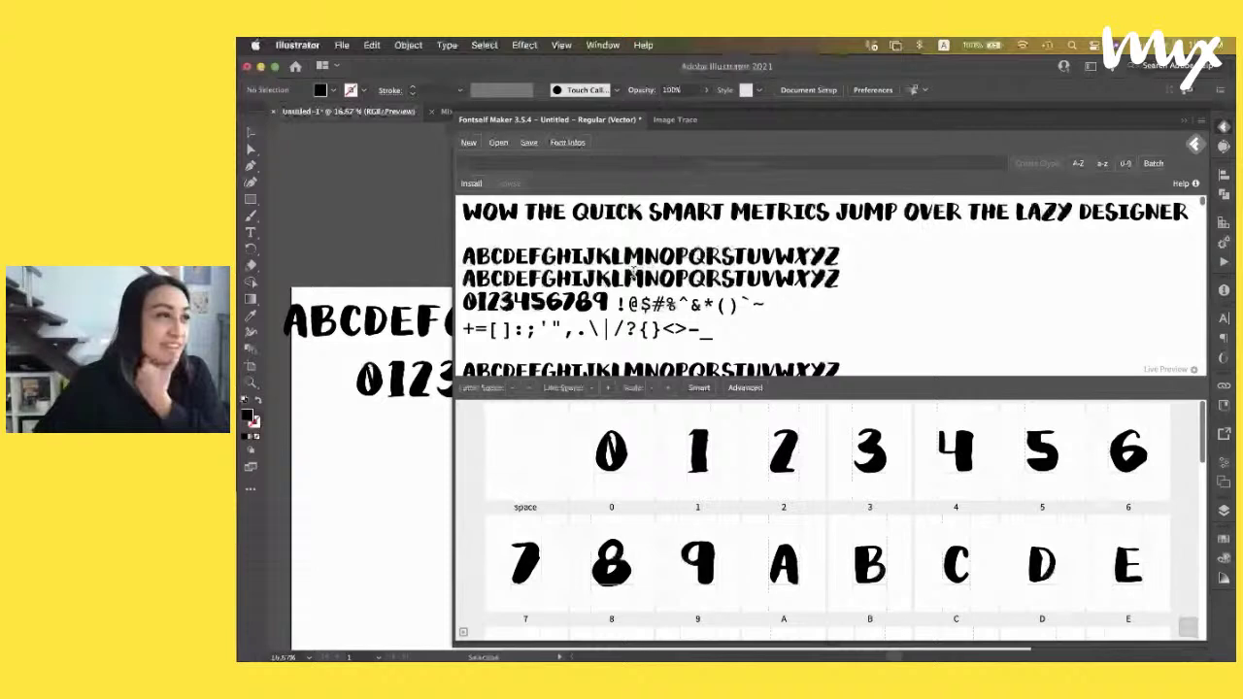
# Open the font information and name the font family Mix Live, keeping the Regular style
pyautogui.click(569, 142)
pyautogui.click(571, 173)
pyautogui.write('Mix')
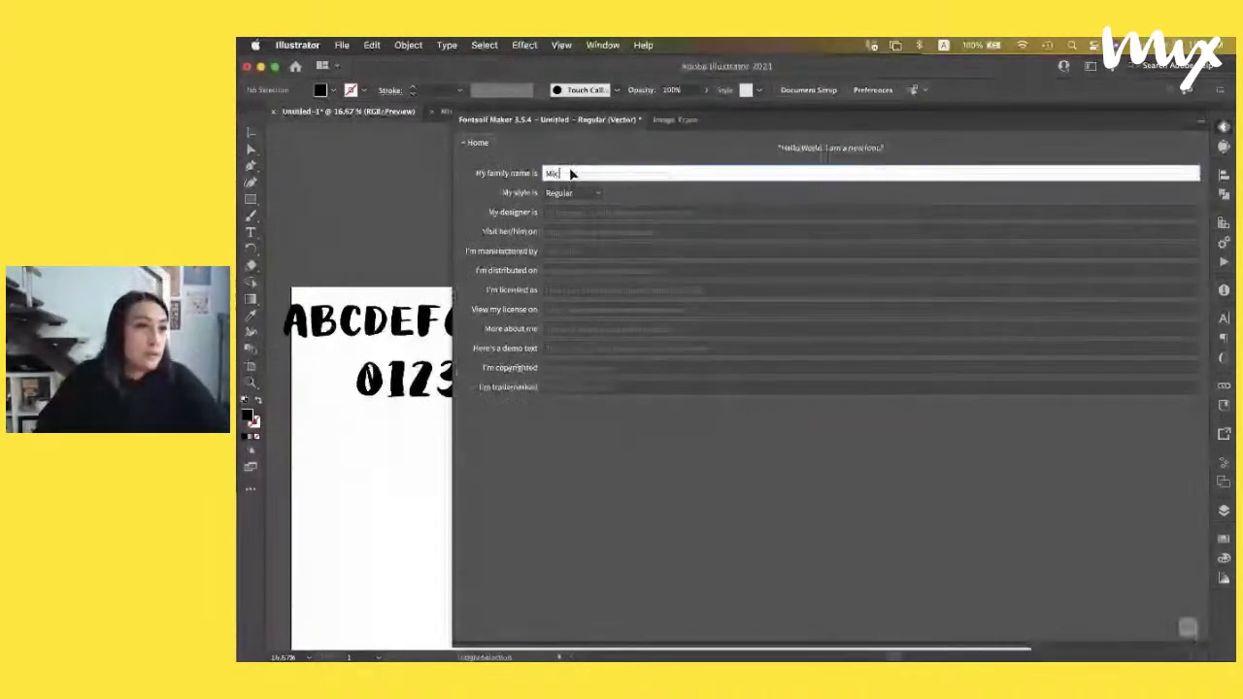
pyautogui.write(' Live')
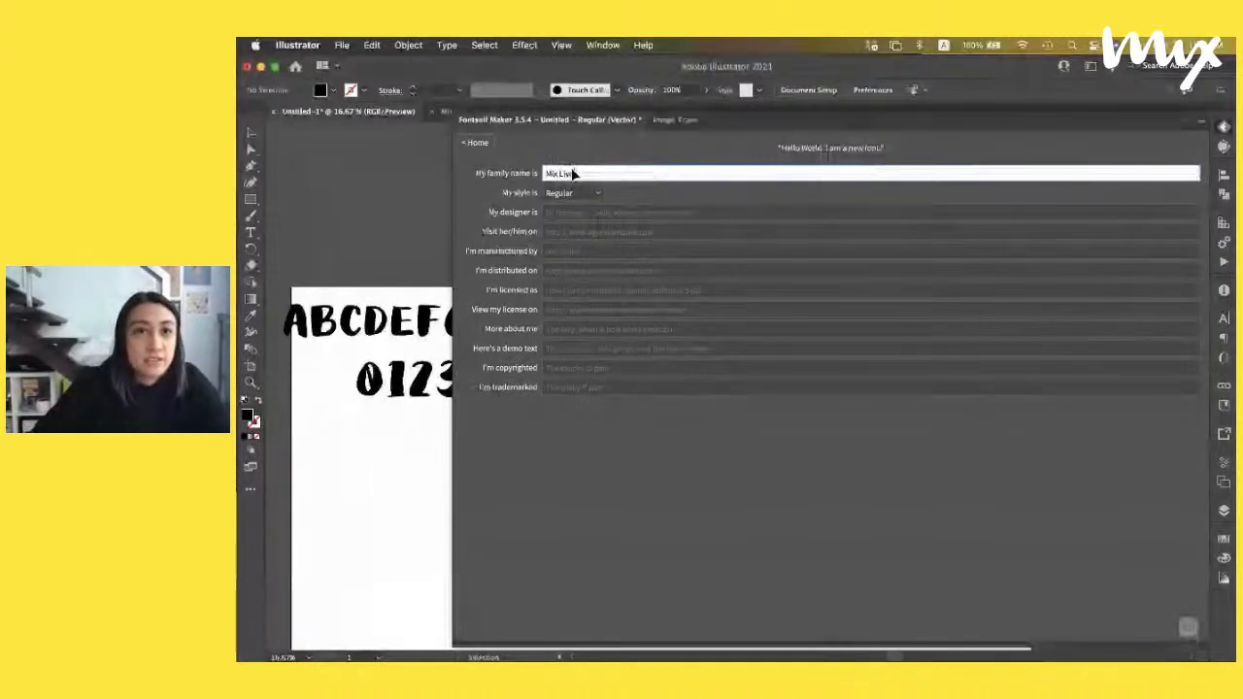
pyautogui.click(612, 188)
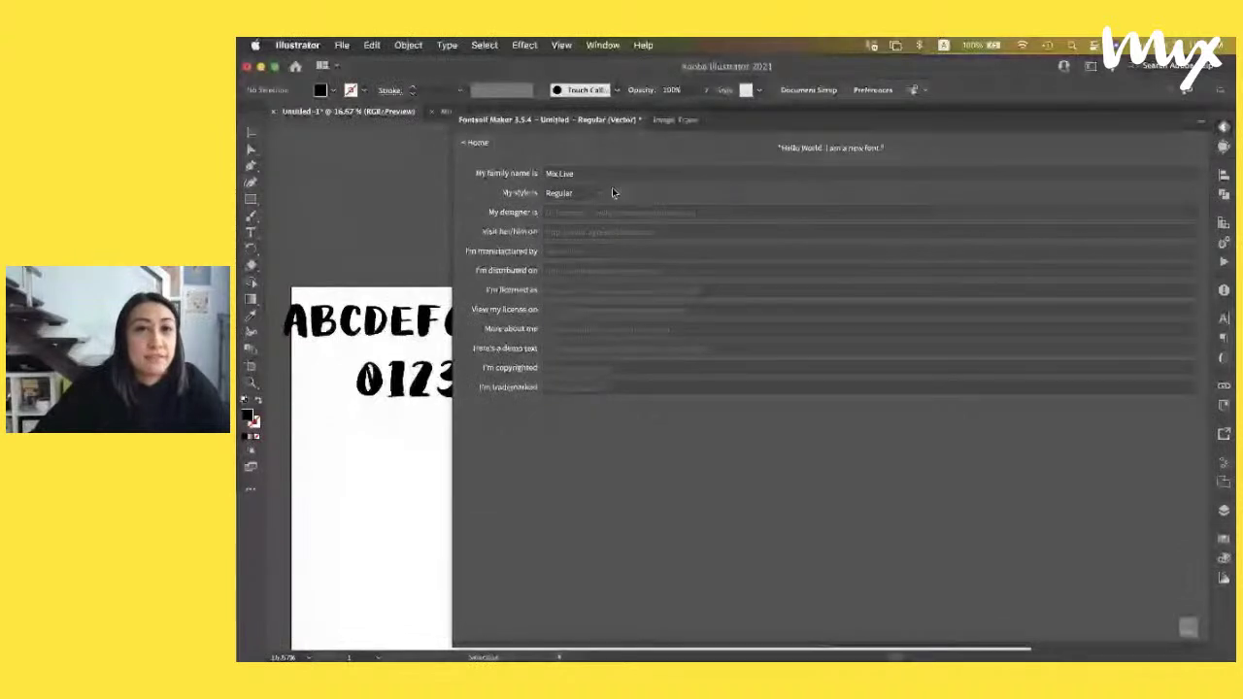
# Enter the designer's full name and set the designer's website to mixfonts.com
pyautogui.click(612, 213)
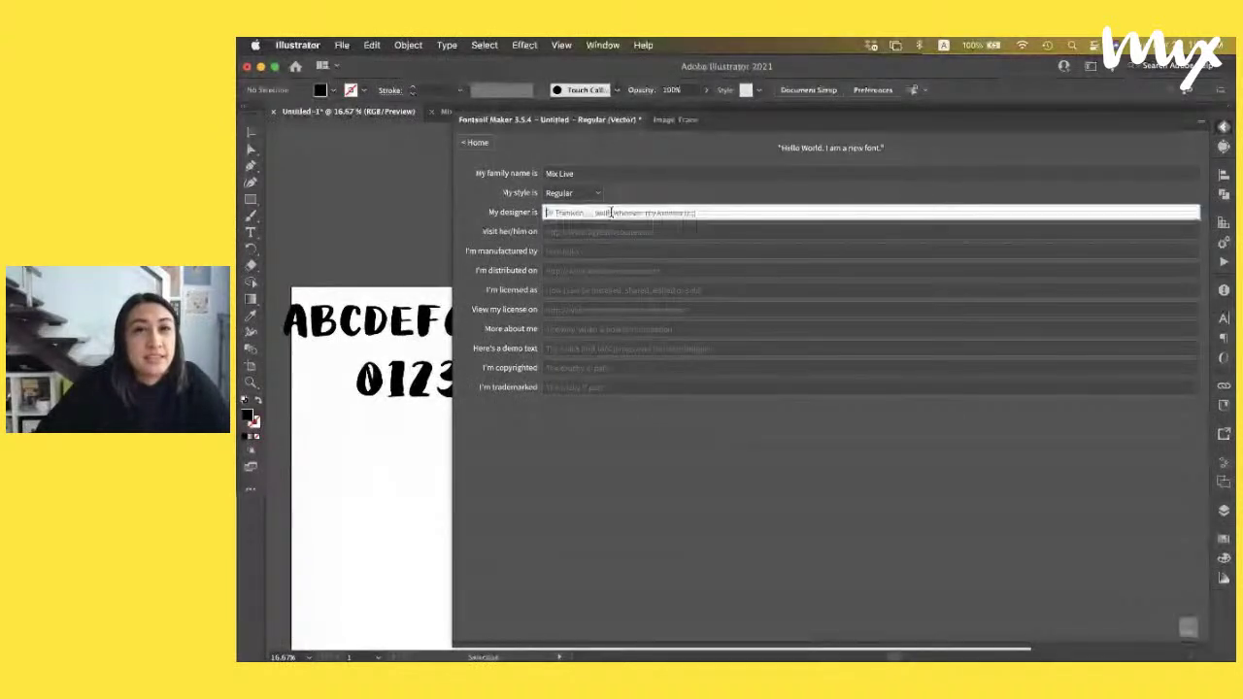
pyautogui.write('Mikko')
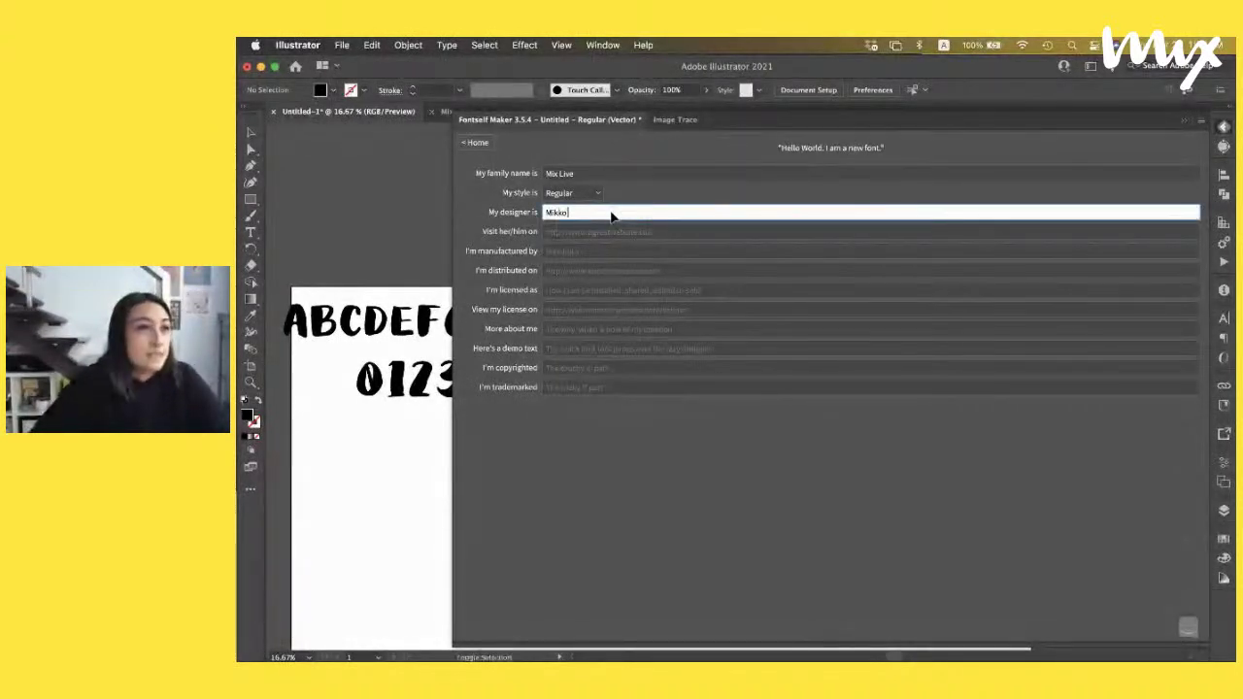
pyautogui.write(' Sumulong')
pyautogui.press('Tab')
pyautogui.write('mixlonts.com')
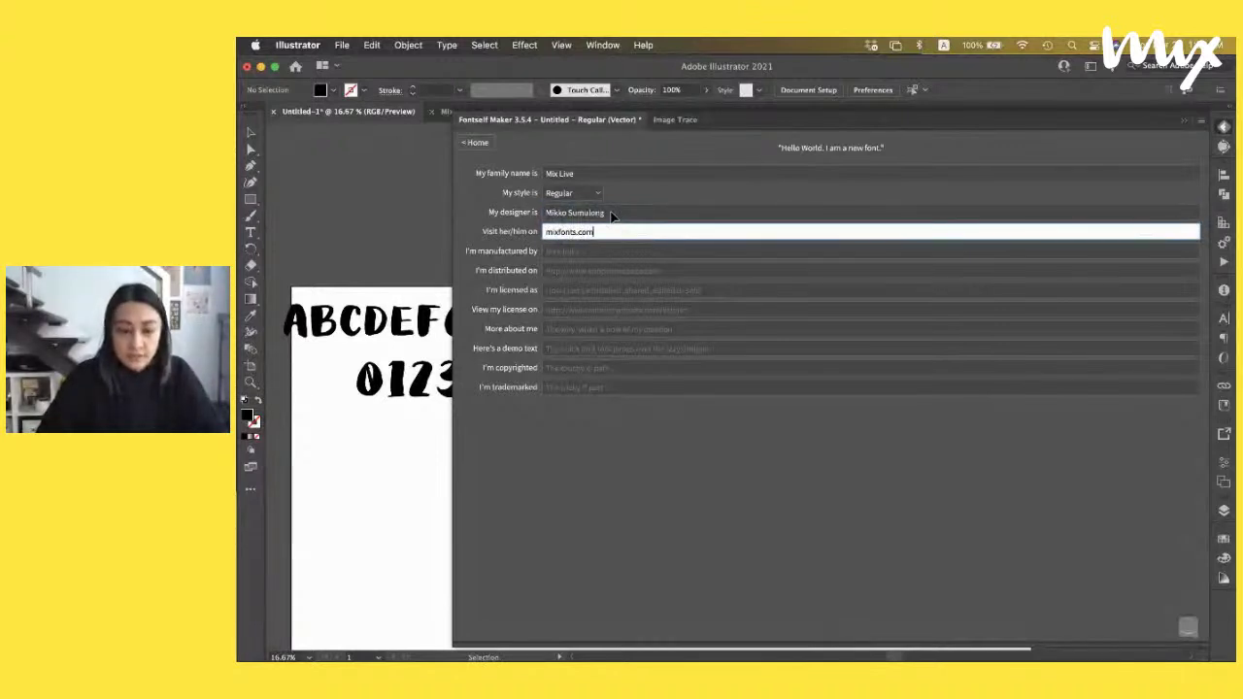
# Enter the manufacturer's full name, set the distribution site to mixfonts.com, and return to the font overview
pyautogui.press('Tab')
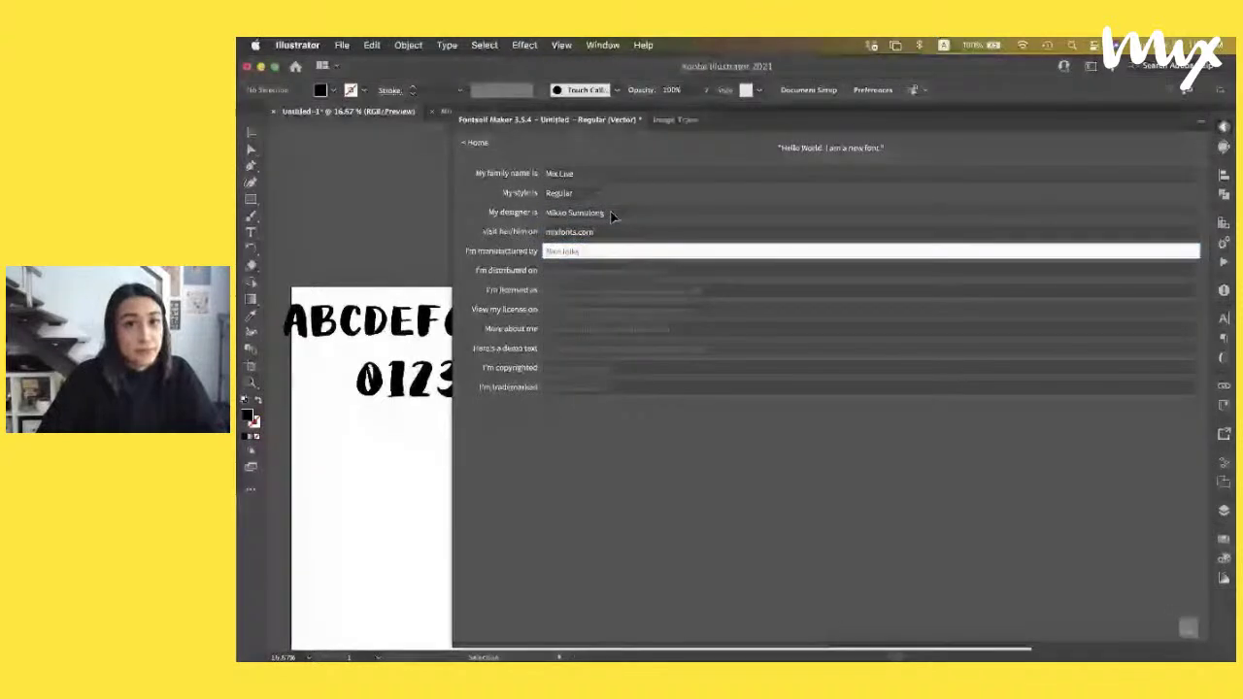
pyautogui.write('Mikko')
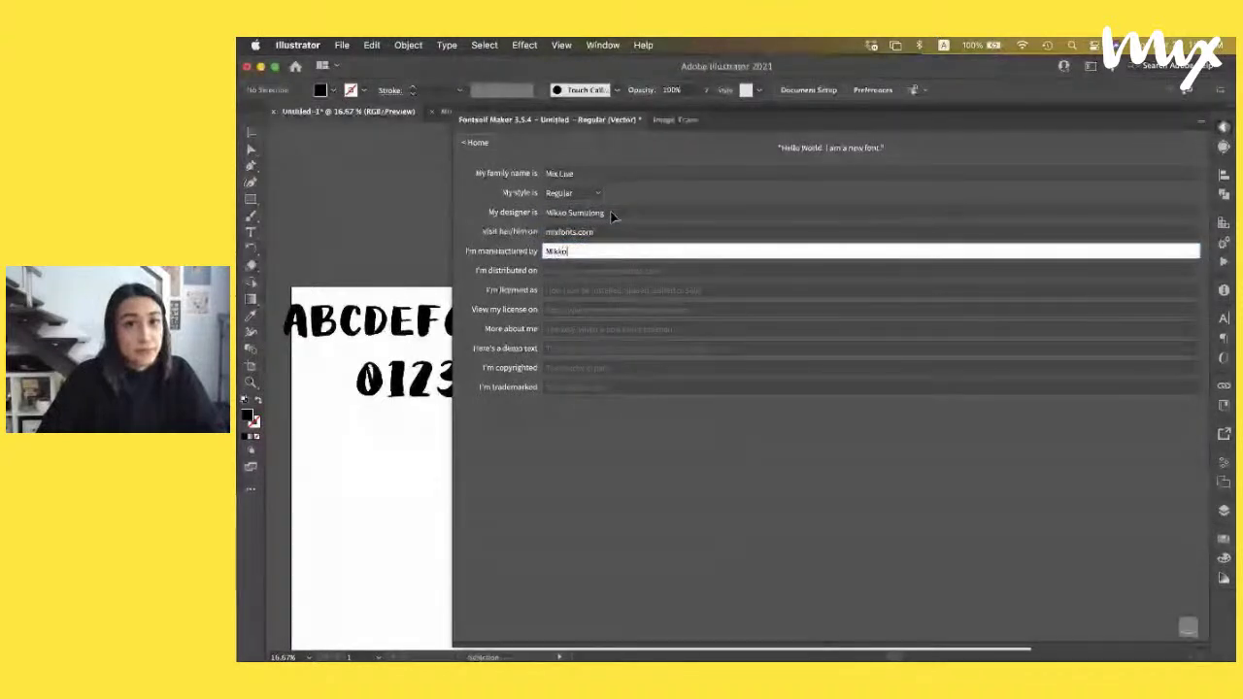
pyautogui.write(' Sumulong')
pyautogui.press('Tab')
pyautogui.write('mixfonts.com')
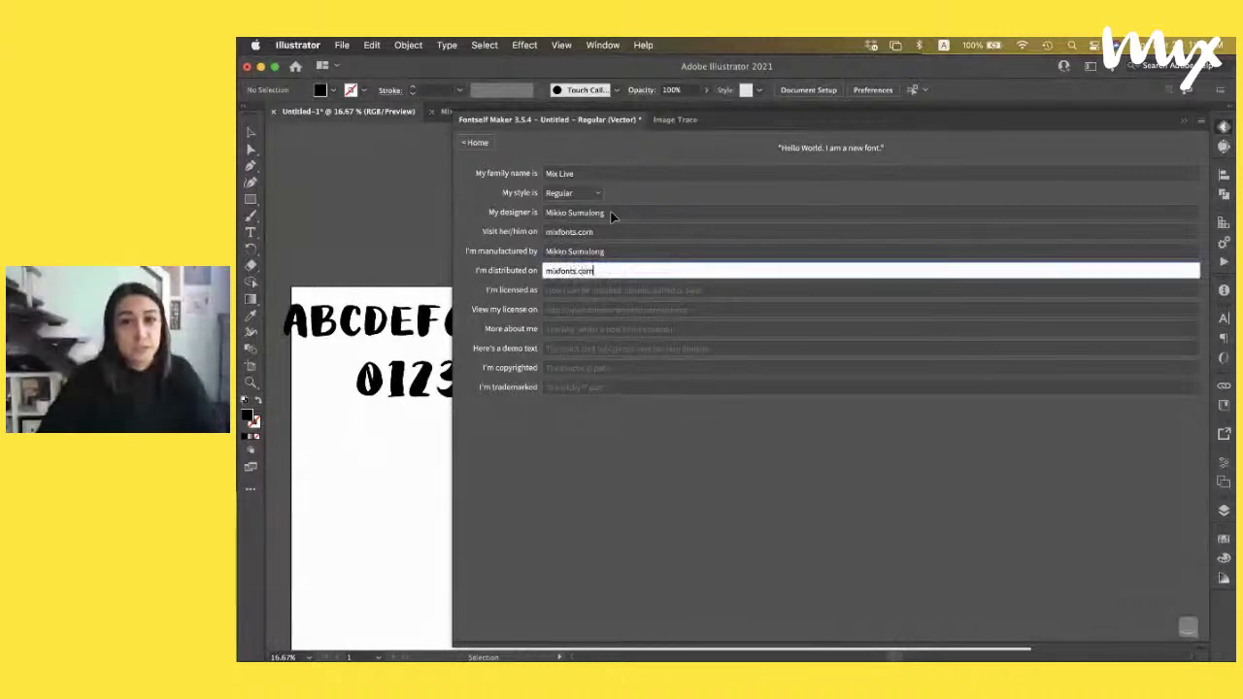
pyautogui.press('Tab')
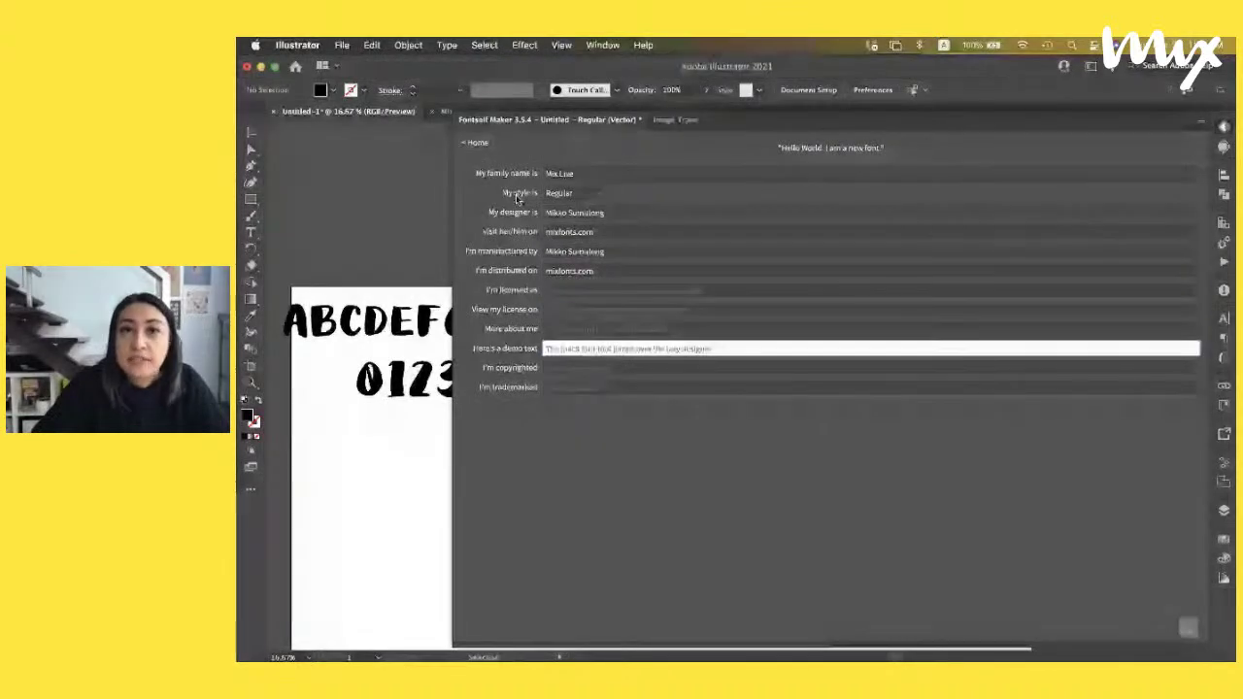
pyautogui.click(475, 143)
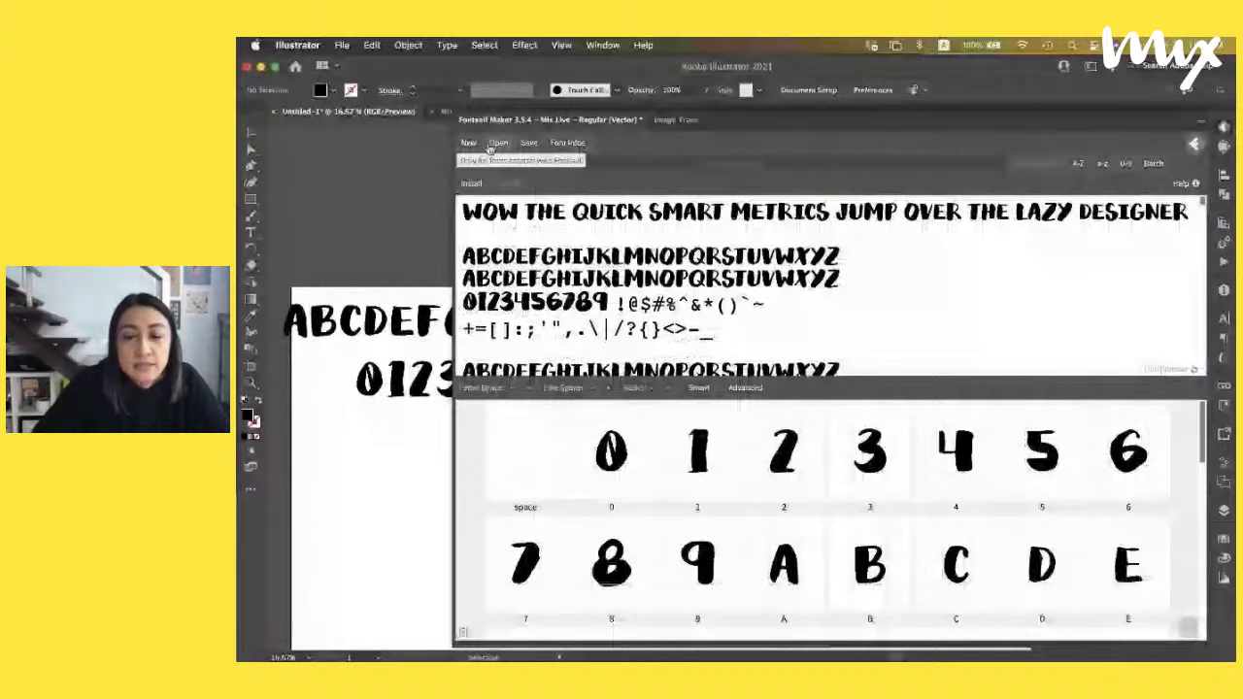
# Reapply smart spacing and kerning to all glyphs of the font and check the preview text
pyautogui.click(699, 387)
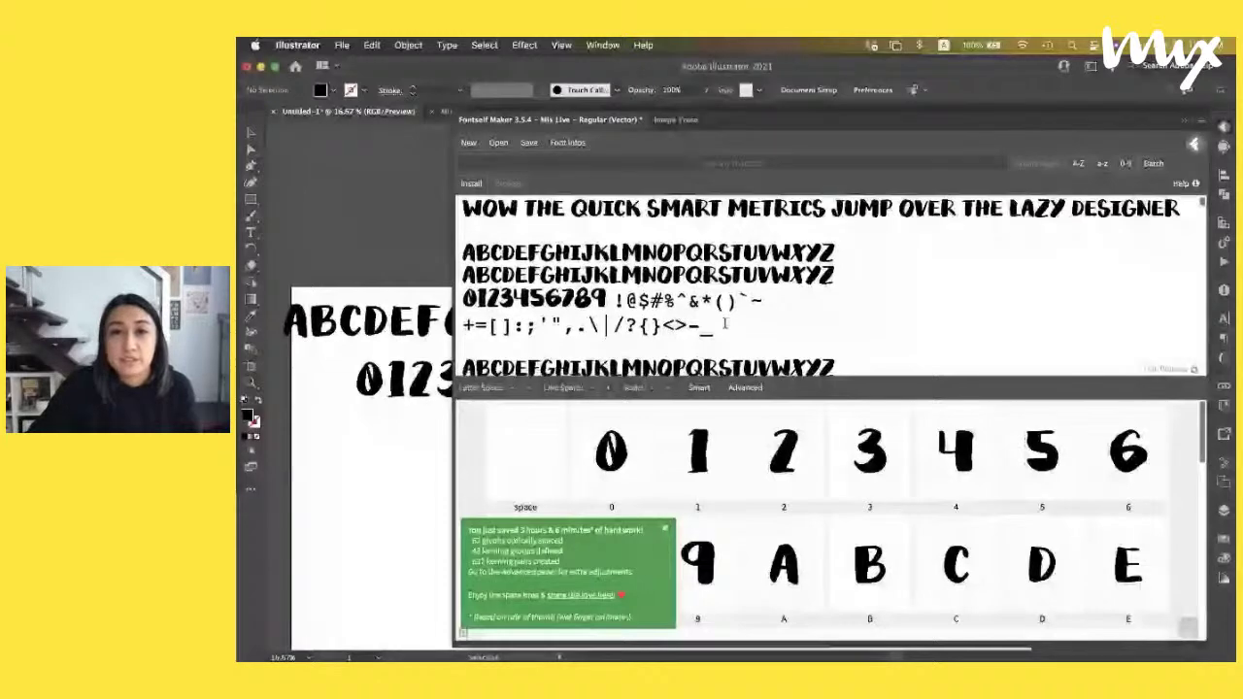
pyautogui.scroll(-3, 724, 323)
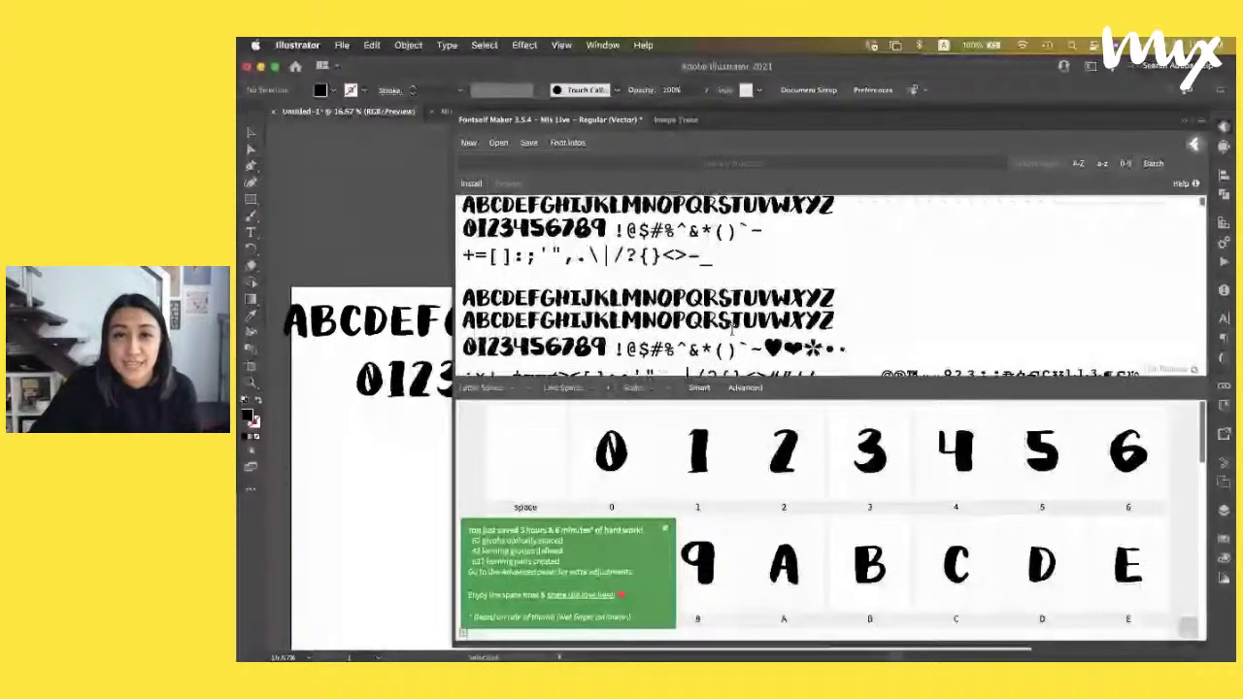
# Save the font as Mix Live.otf in the ! Mix Fonts Complete folder
pyautogui.scroll(-4, 731, 330)
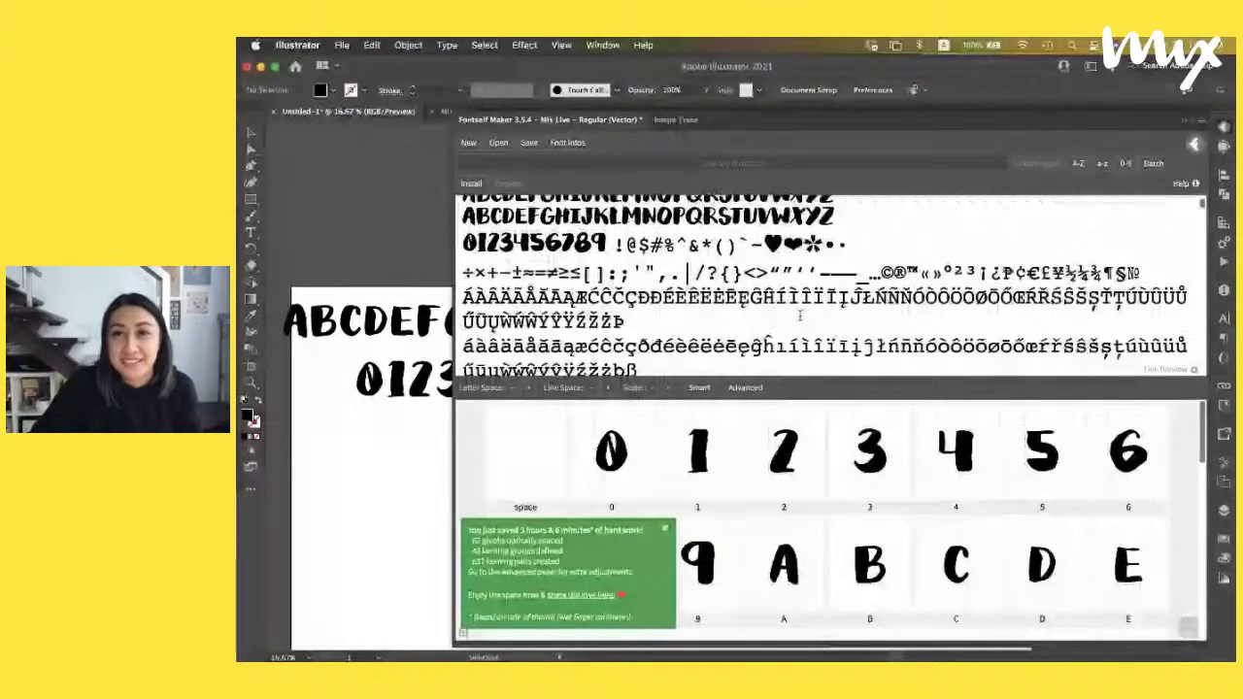
pyautogui.scroll(7, 799, 316)
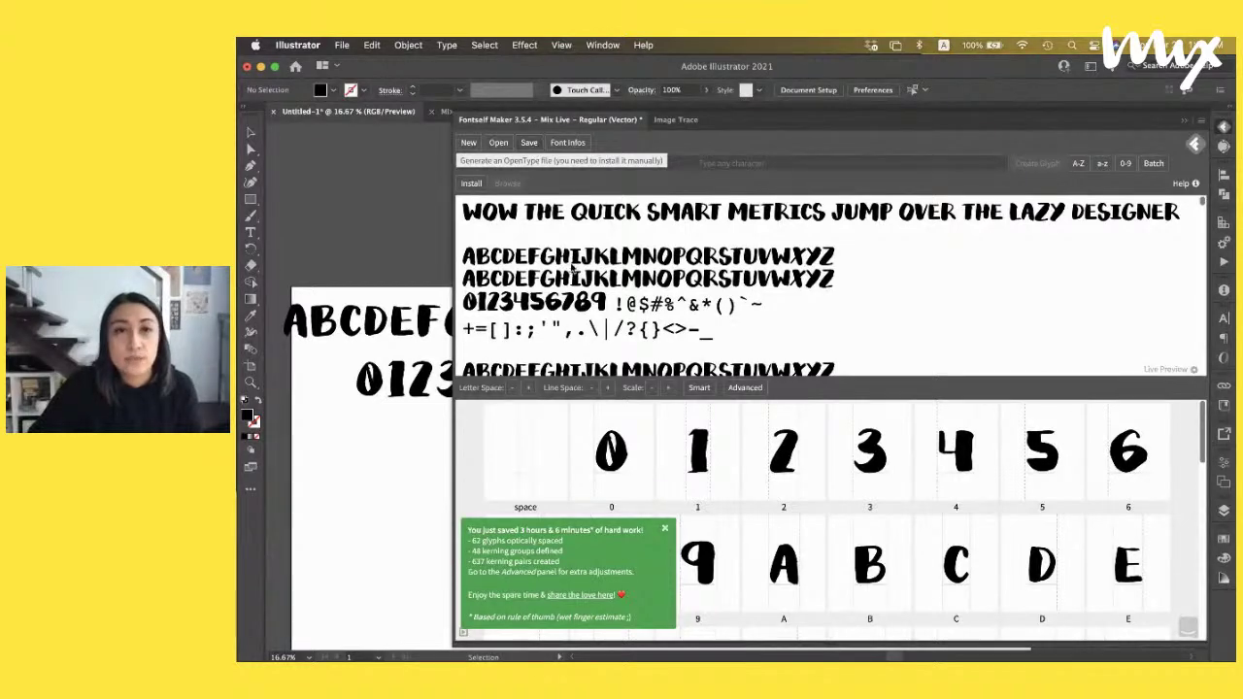
pyautogui.click(529, 143)
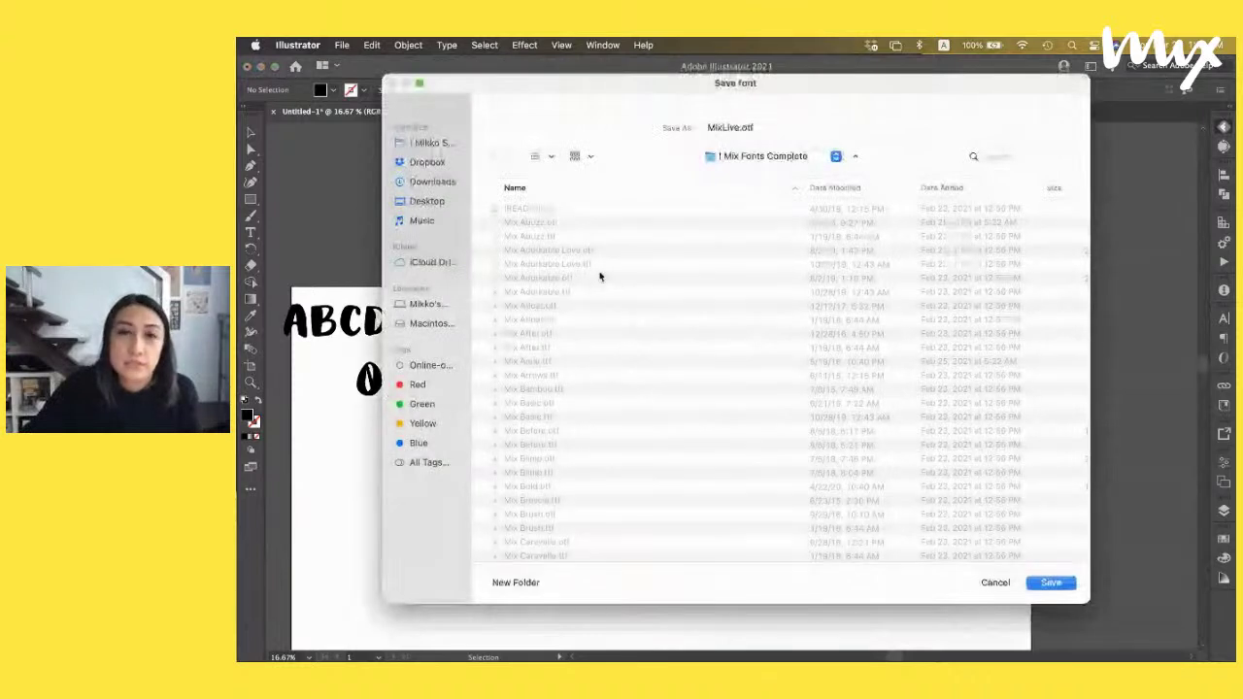
pyautogui.click(722, 130)
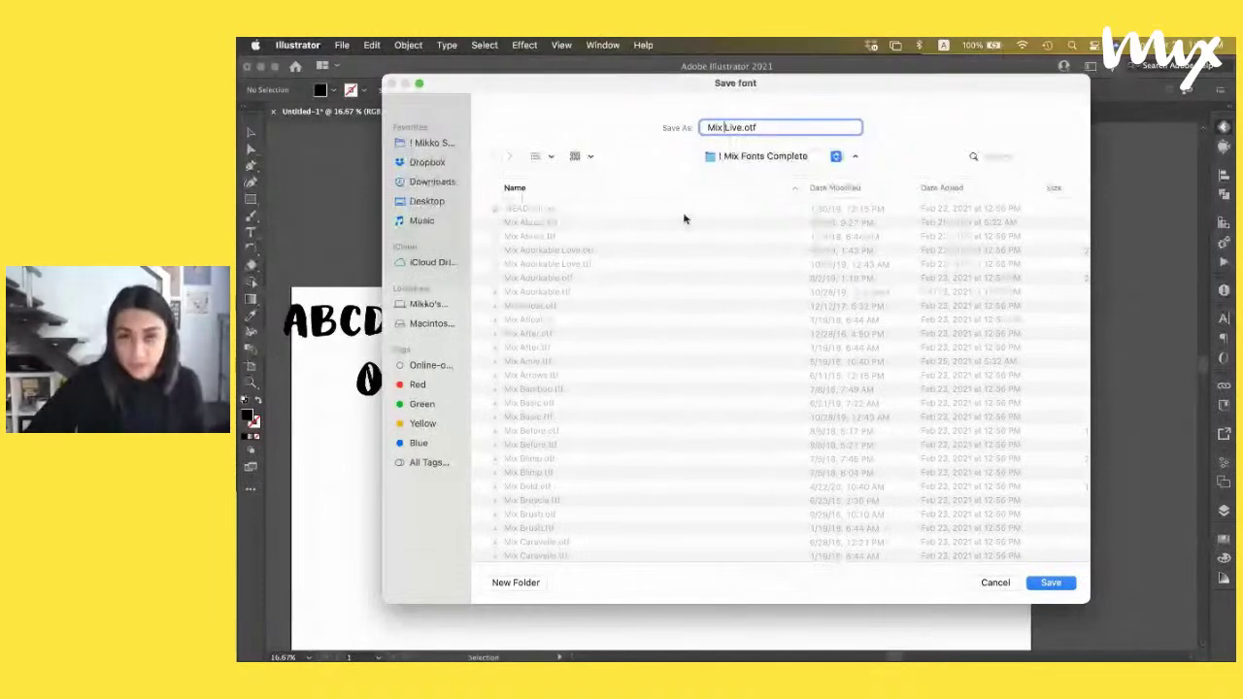
pyautogui.scroll(-15, 706, 318)
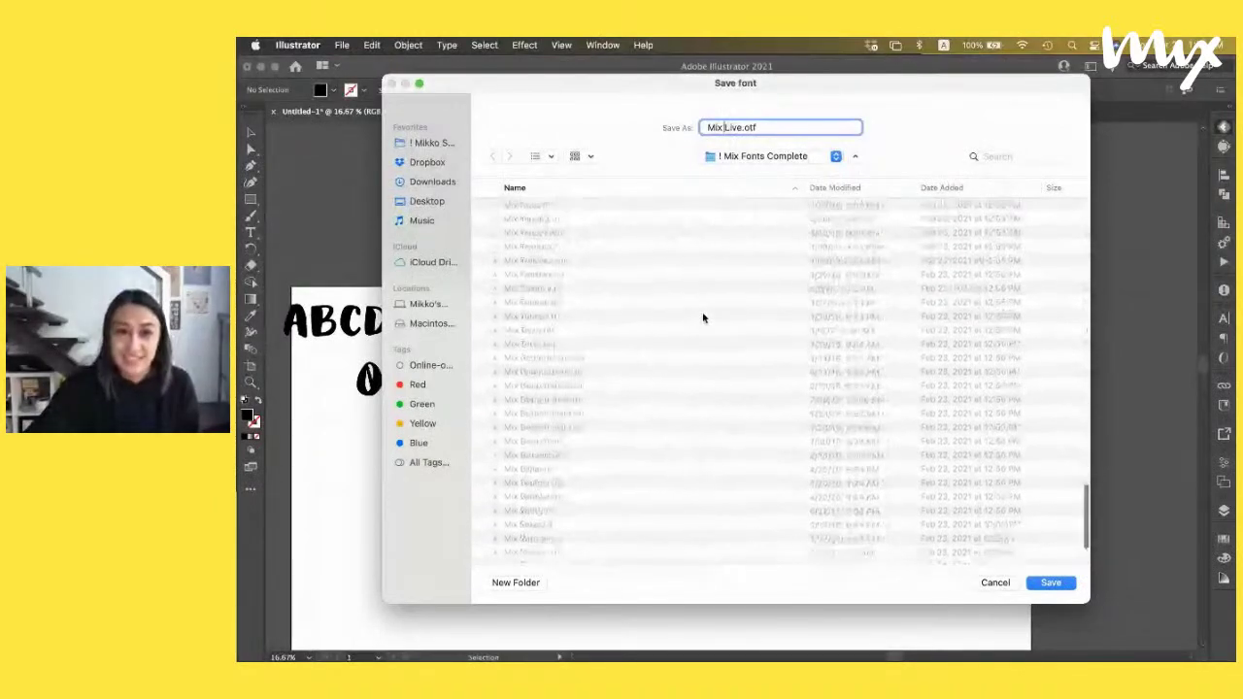
pyautogui.scroll(15, 704, 318)
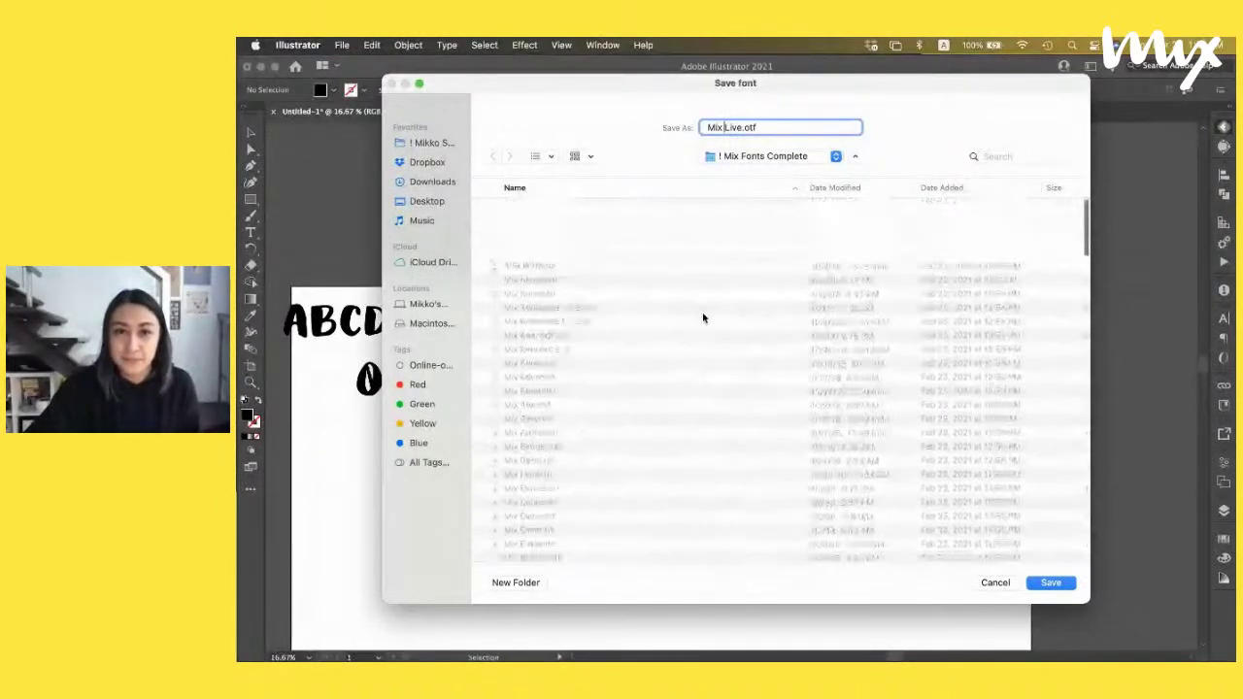
pyautogui.click(1055, 587)
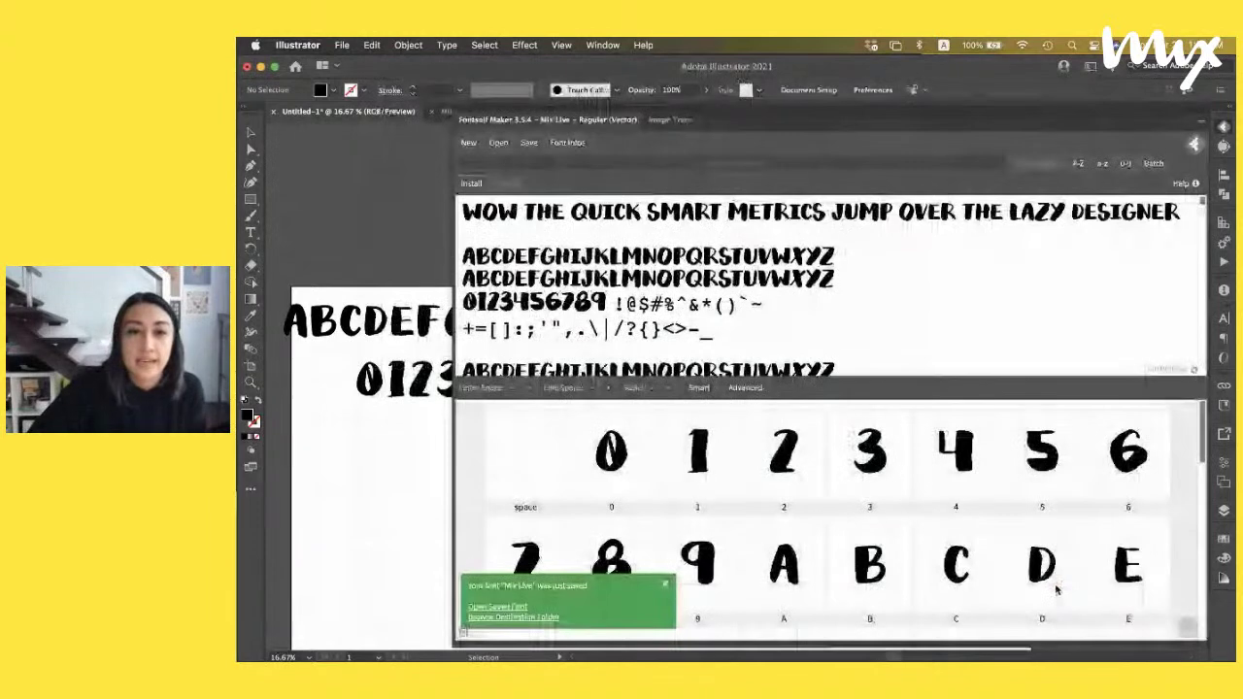
# Open the saved Mix Live font in Font Book, install it, and return to Illustrator
pyautogui.click(497, 606)
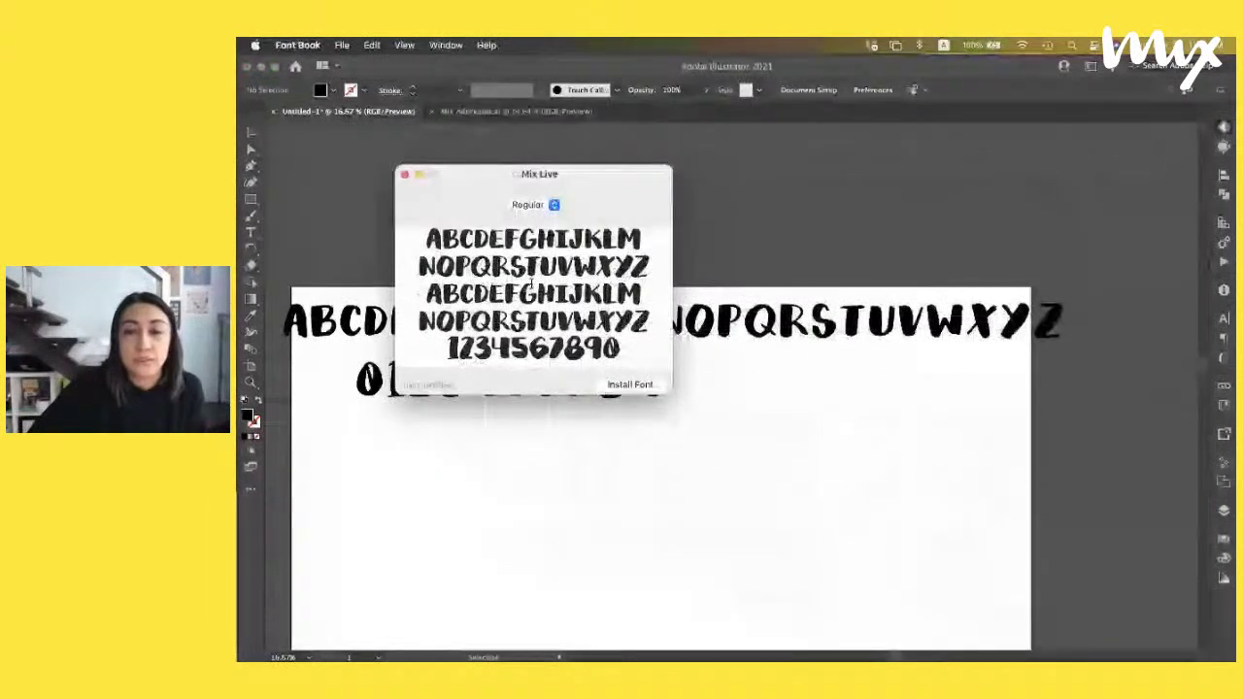
pyautogui.click(630, 384)
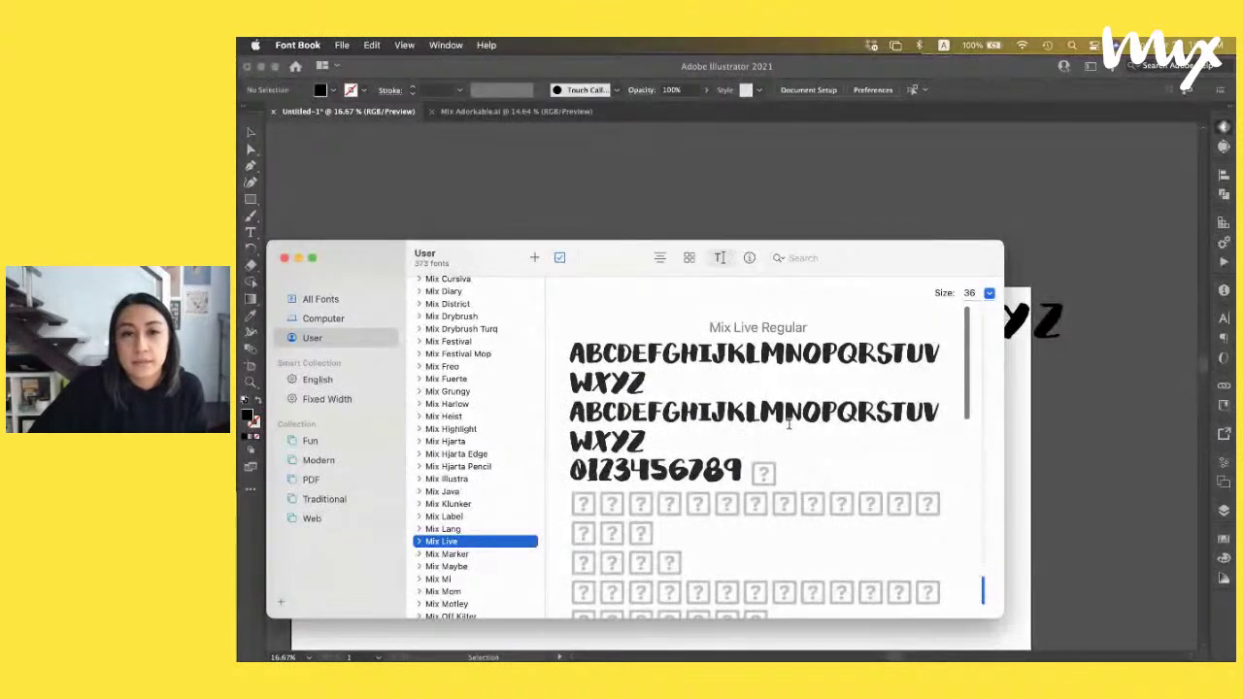
pyautogui.moveTo(611, 255); pyautogui.dragTo(623, 149)
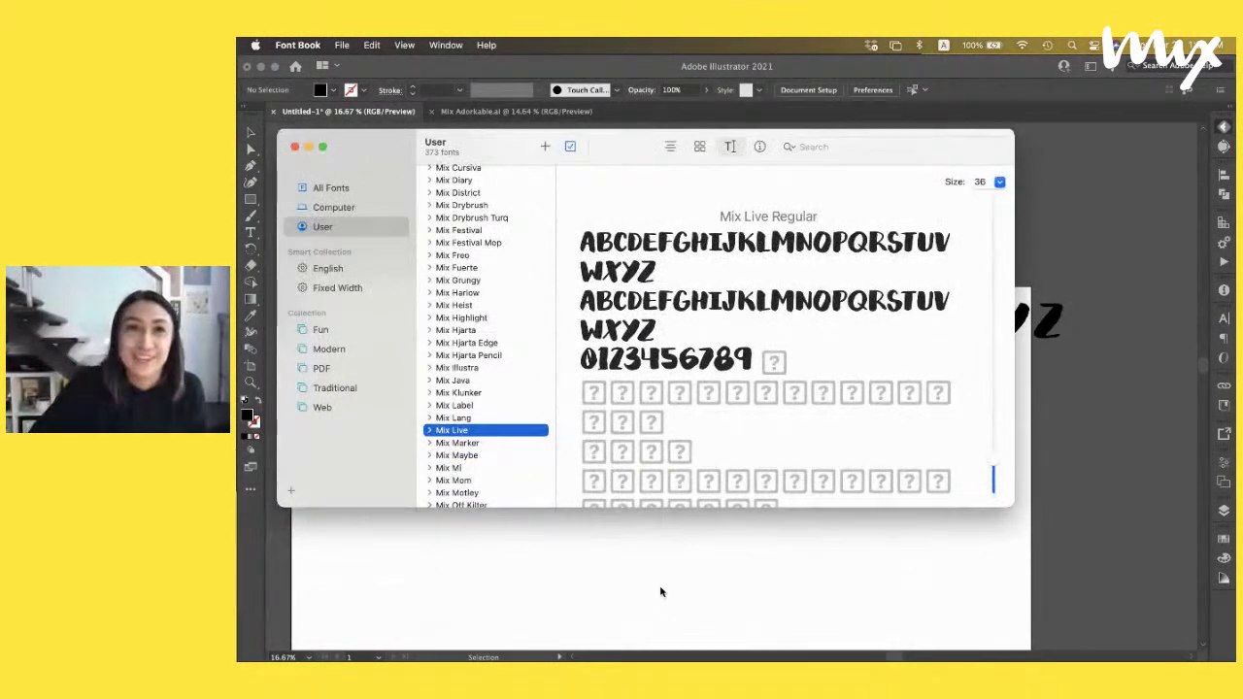
pyautogui.click(661, 588)
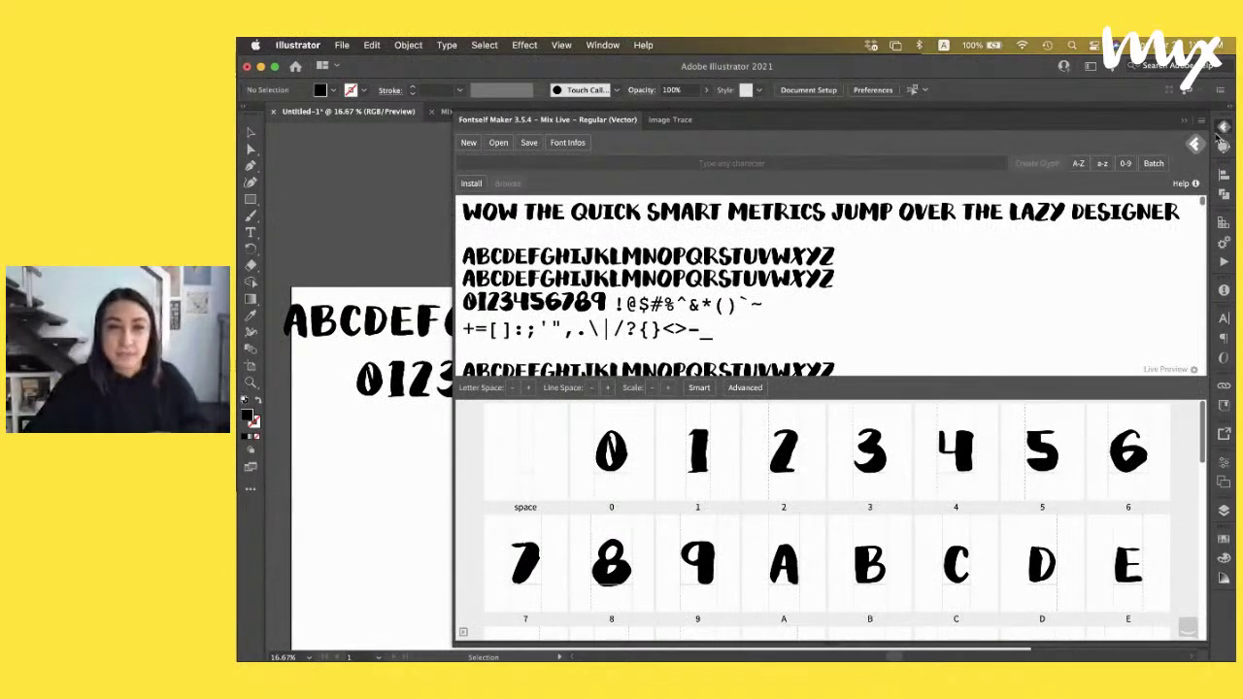
# Save the lettering document as Mix Live in Adobe Illustrator format in the ! Mix Fonts Raw Files folder, keeping the default options
pyautogui.press('a')
pyautogui.press('super+shift+s')
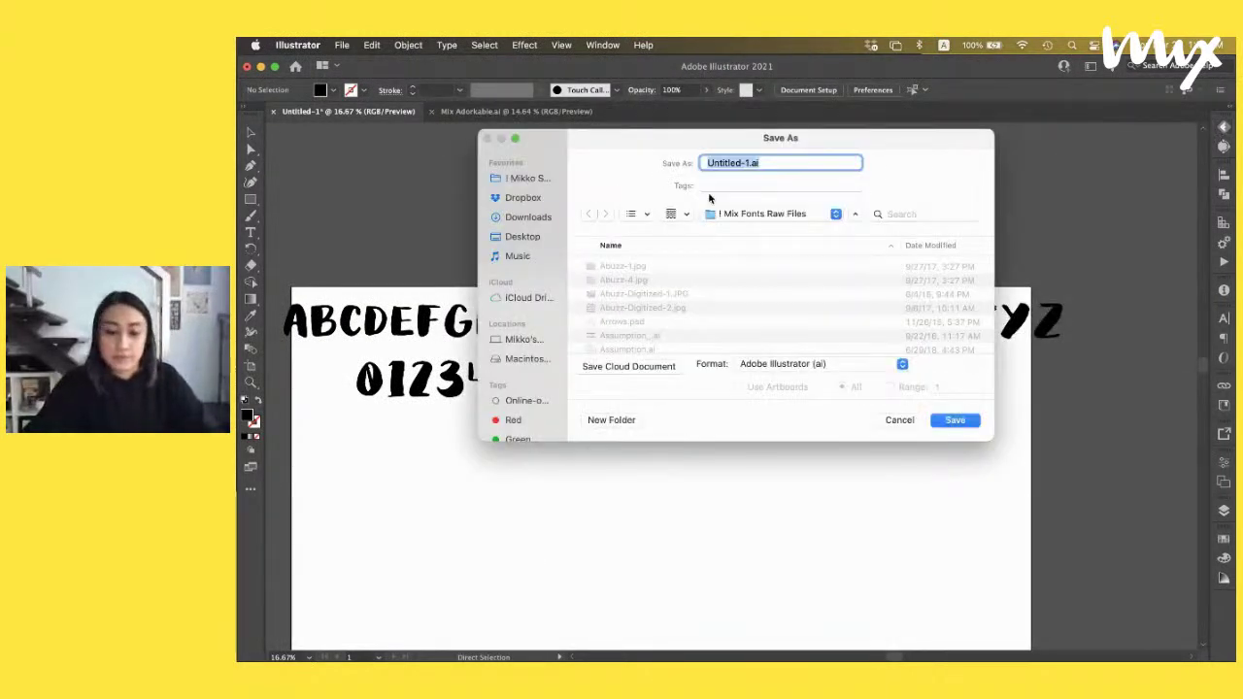
pyautogui.write('Mix Live')
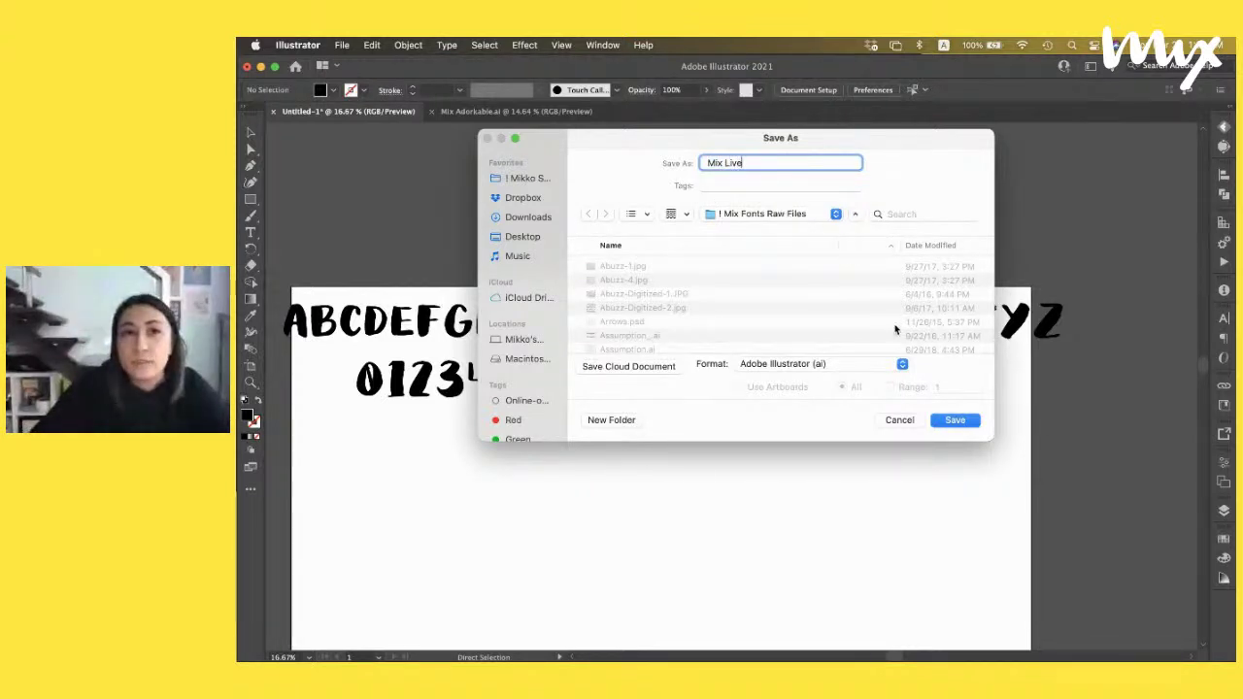
pyautogui.click(948, 421)
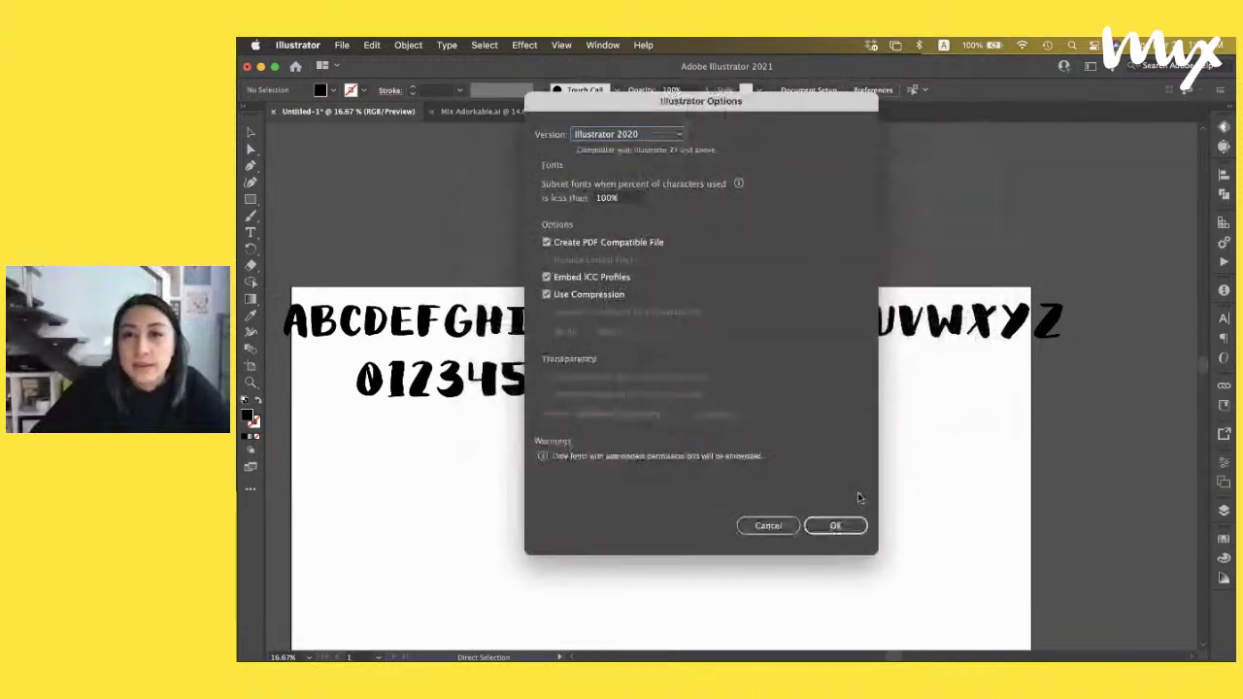
pyautogui.click(845, 524)
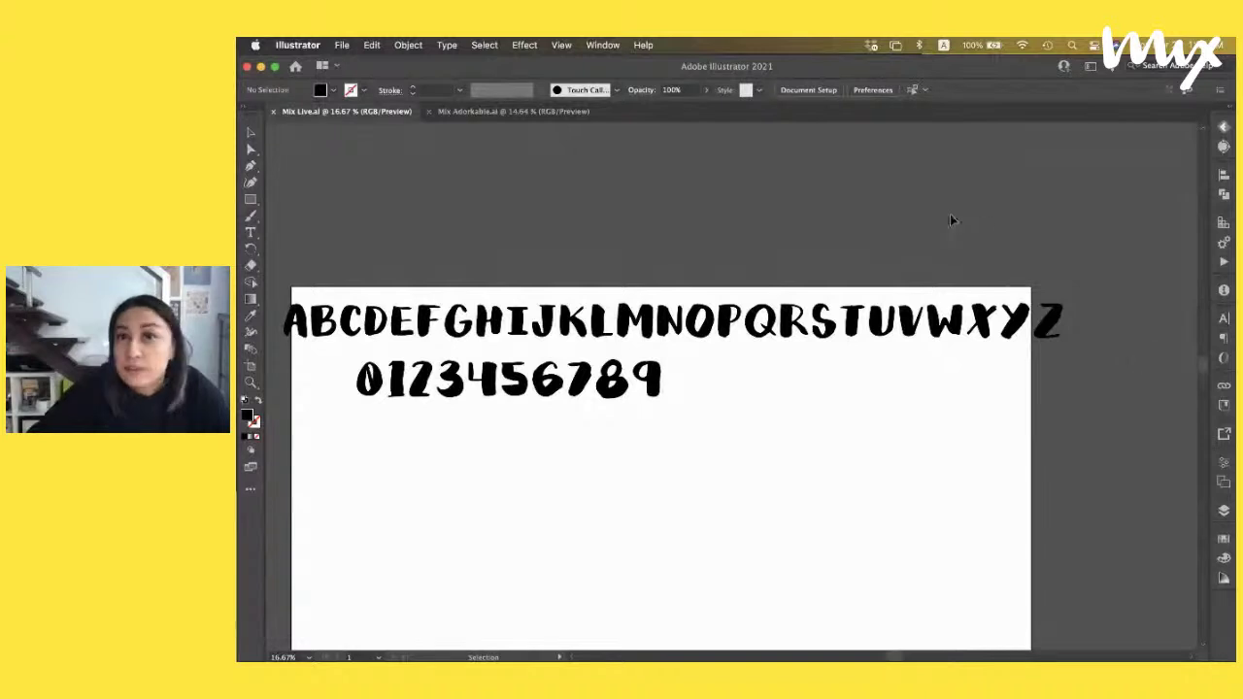
# Reopen Fontself Maker and examine the preview text, including kerning pairs, accented letters and symbols
pyautogui.scroll(-2, 519, 163)
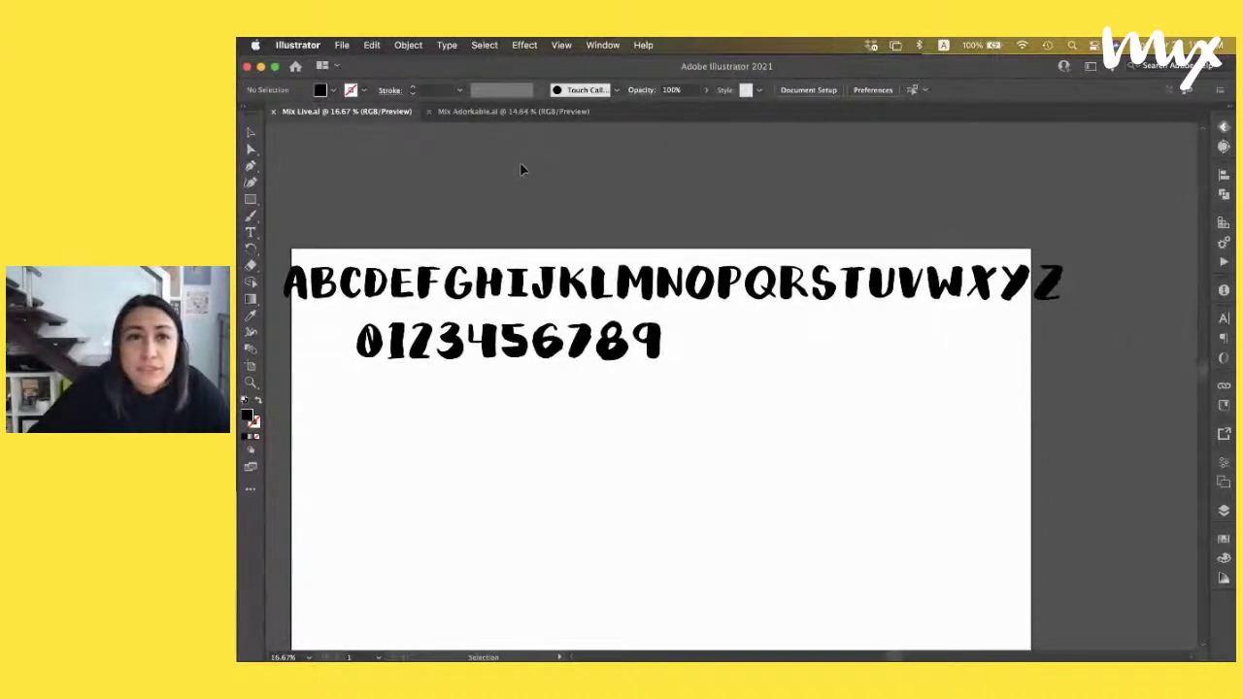
pyautogui.hscroll(-2, 519, 158)
pyautogui.click(1225, 129)
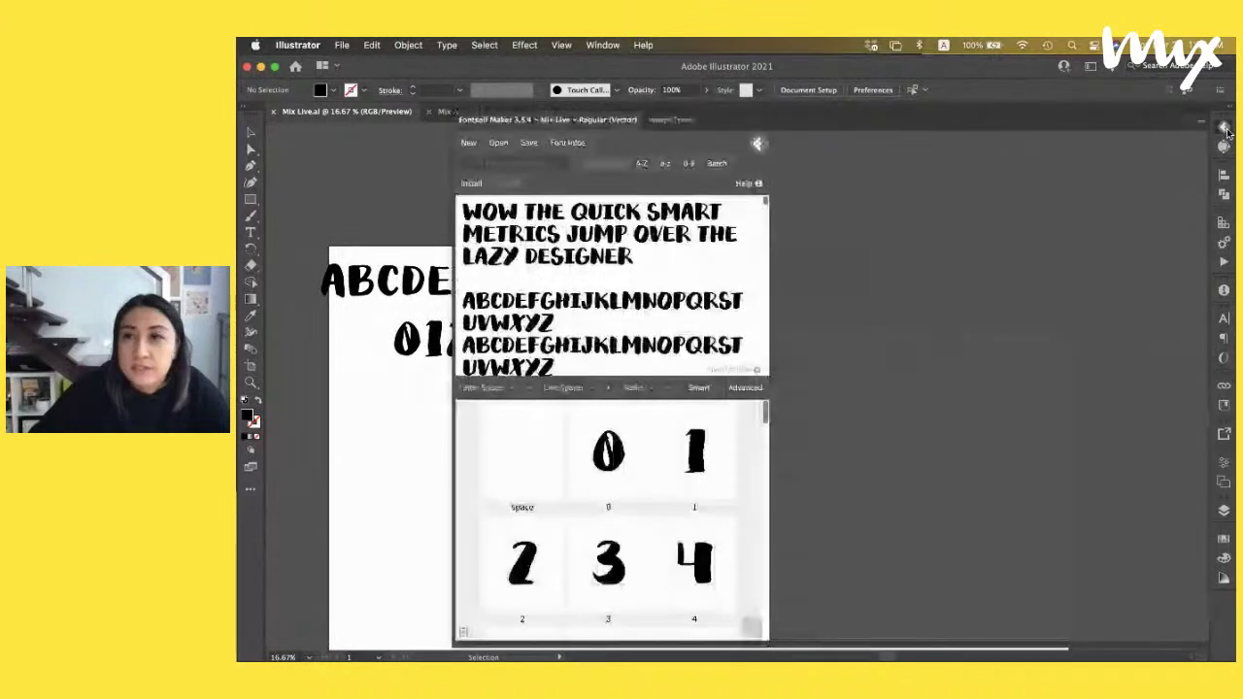
pyautogui.scroll(-5, 869, 329)
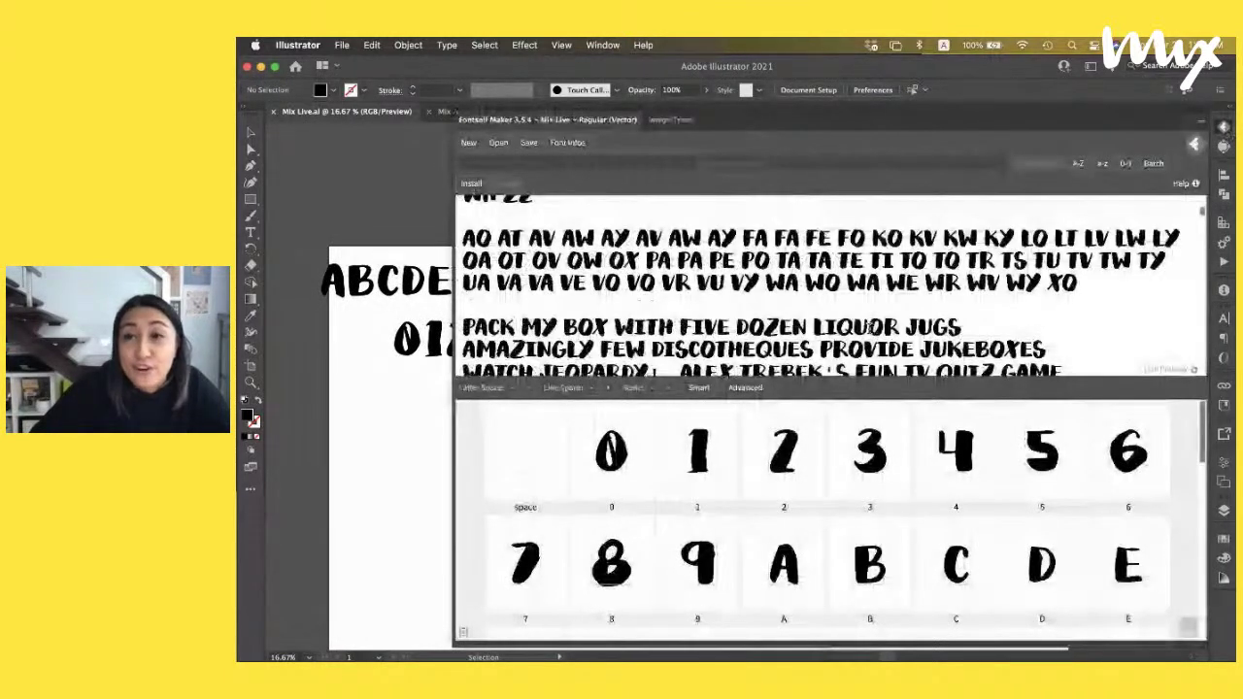
pyautogui.scroll(-5, 830, 282)
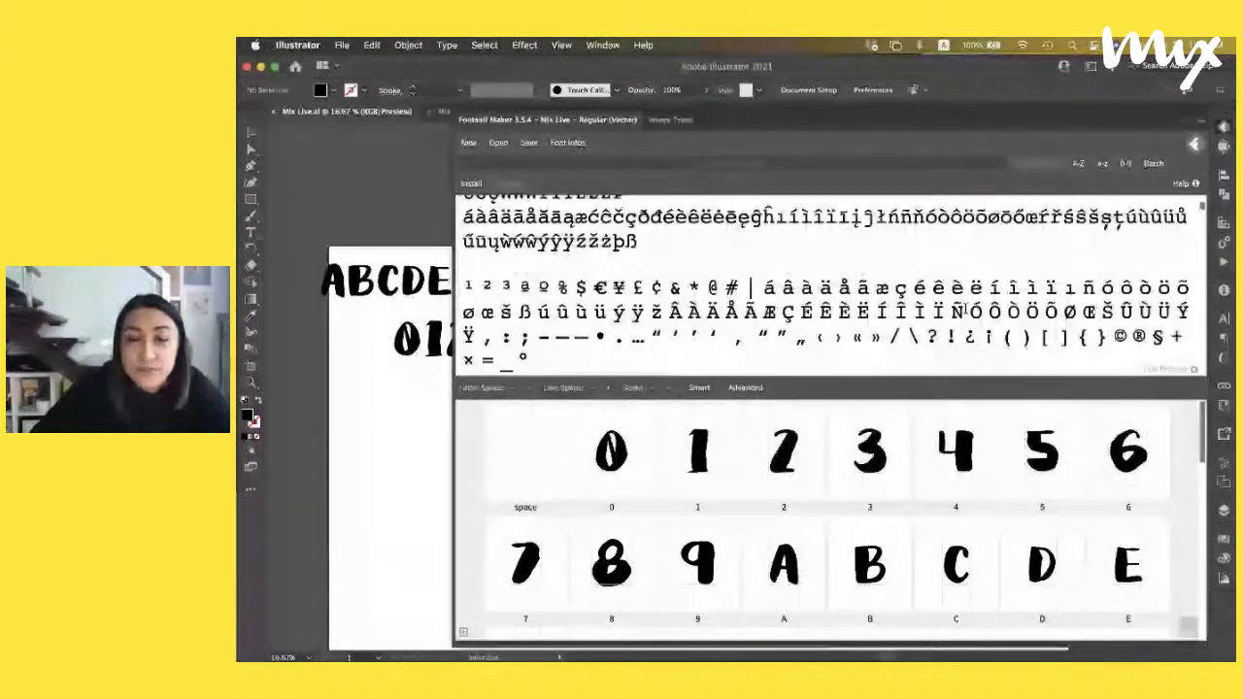
# Switch to the Mix Adorkable.ai document and examine its full set of letters, numerals, punctuation and accented characters
pyautogui.click(500, 112)
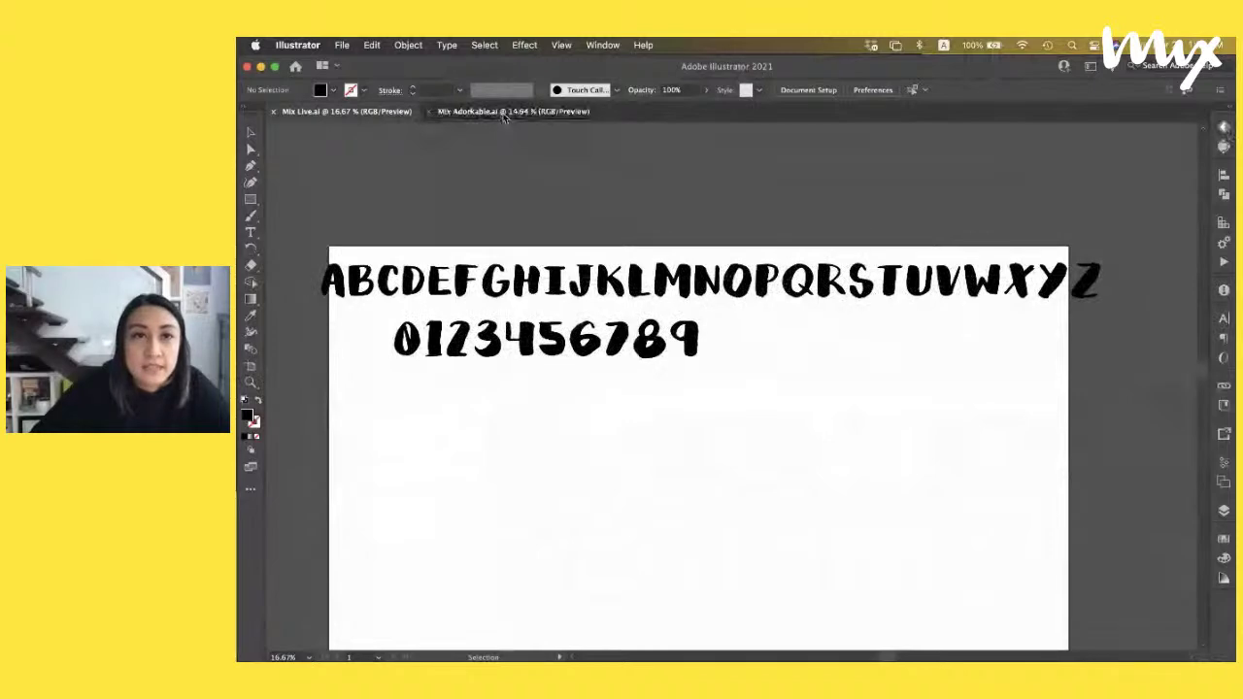
pyautogui.click(503, 112)
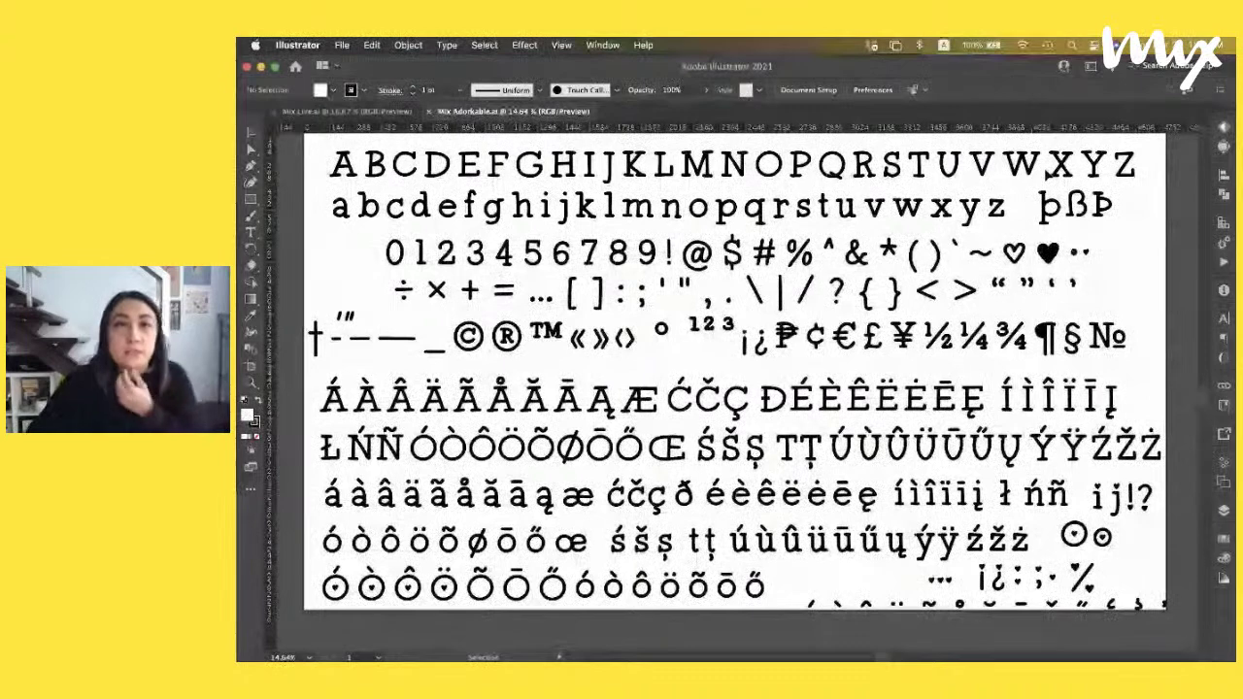
pyautogui.hscroll(1, 1078, 199)
pyautogui.hscroll(-2, 1100, 233)
pyautogui.scroll(1, 1100, 233)
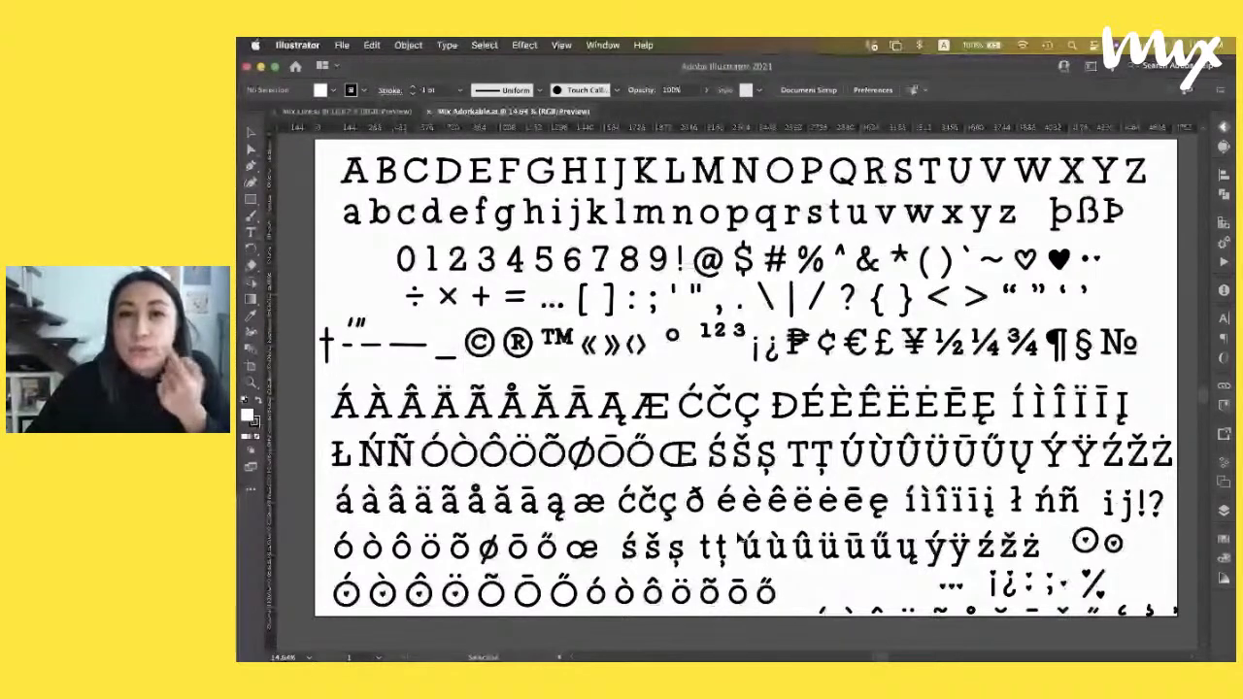
pyautogui.hscroll(1, 740, 539)
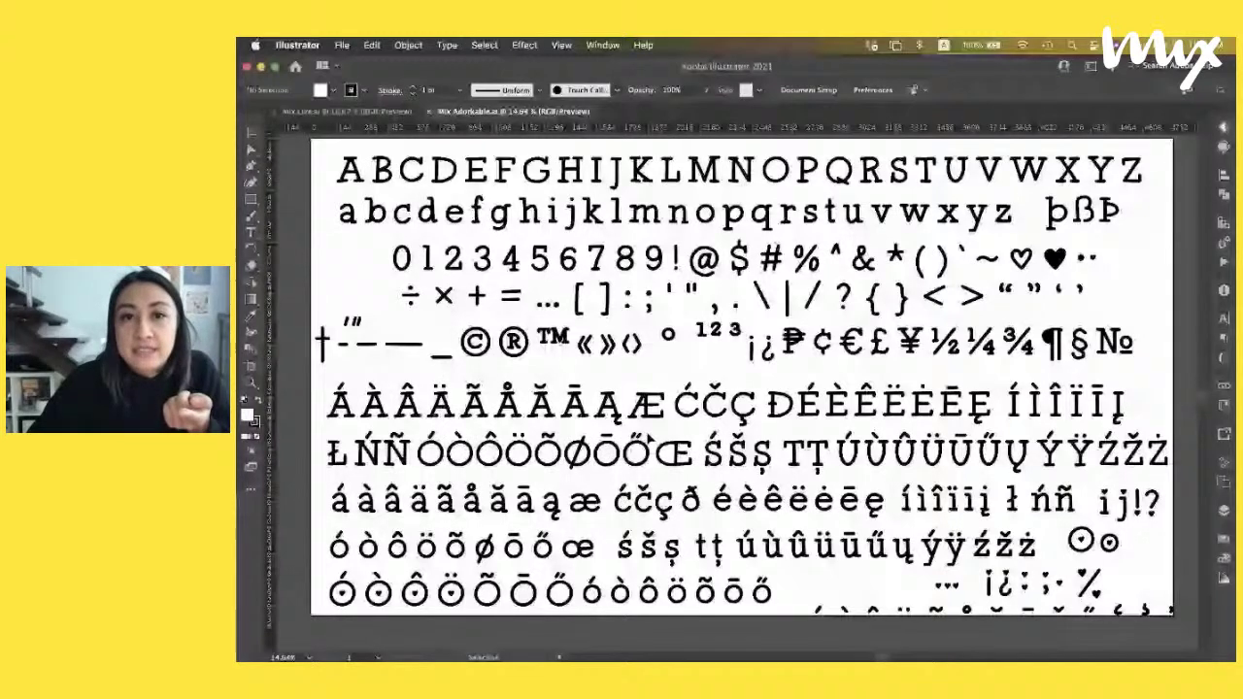
pyautogui.click(478, 178)
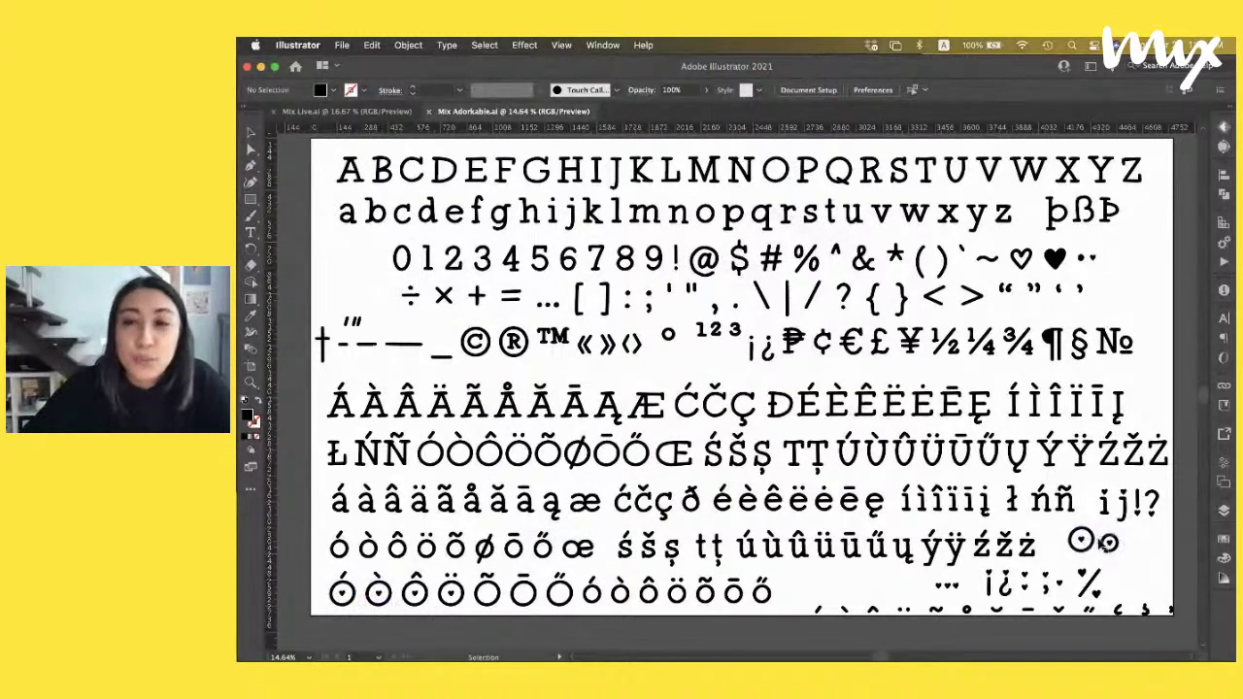
# Examine the alternate heart-decorated glyphs in Mix Adorkable.ai up close, including the circled hearts, punctuation and percent sign
pyautogui.click(1080, 539)
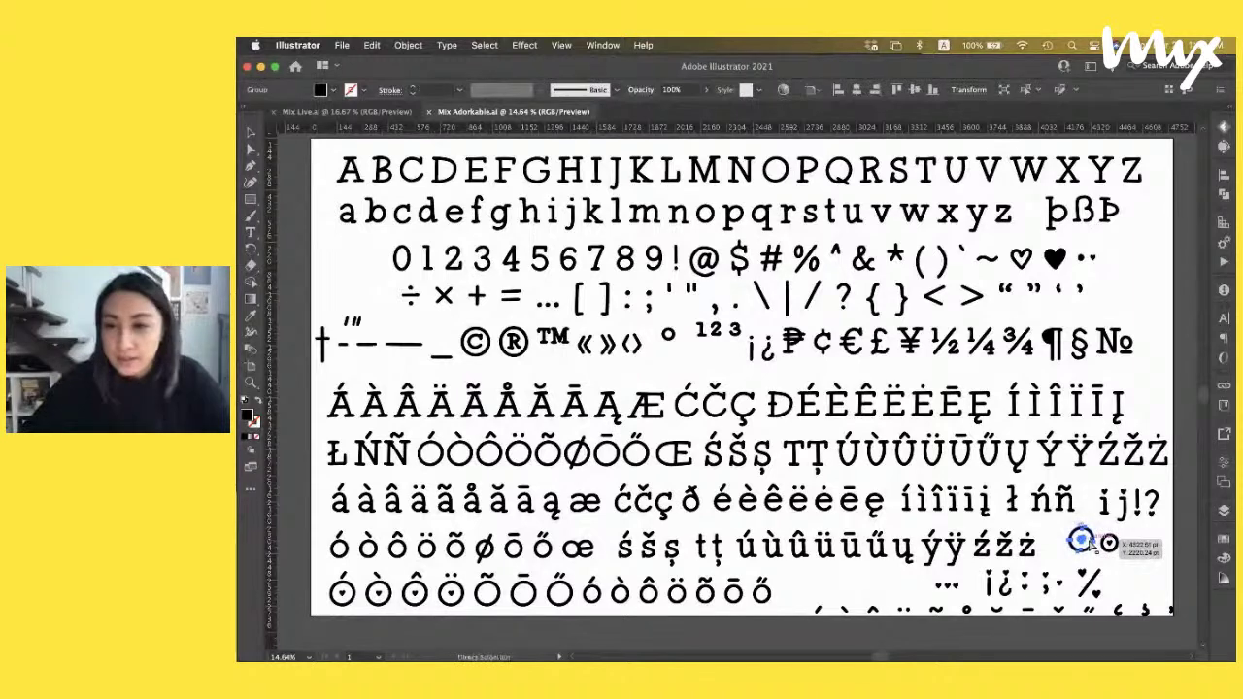
pyautogui.hscroll(5, 1087, 543)
pyautogui.scroll(-3, 1087, 544)
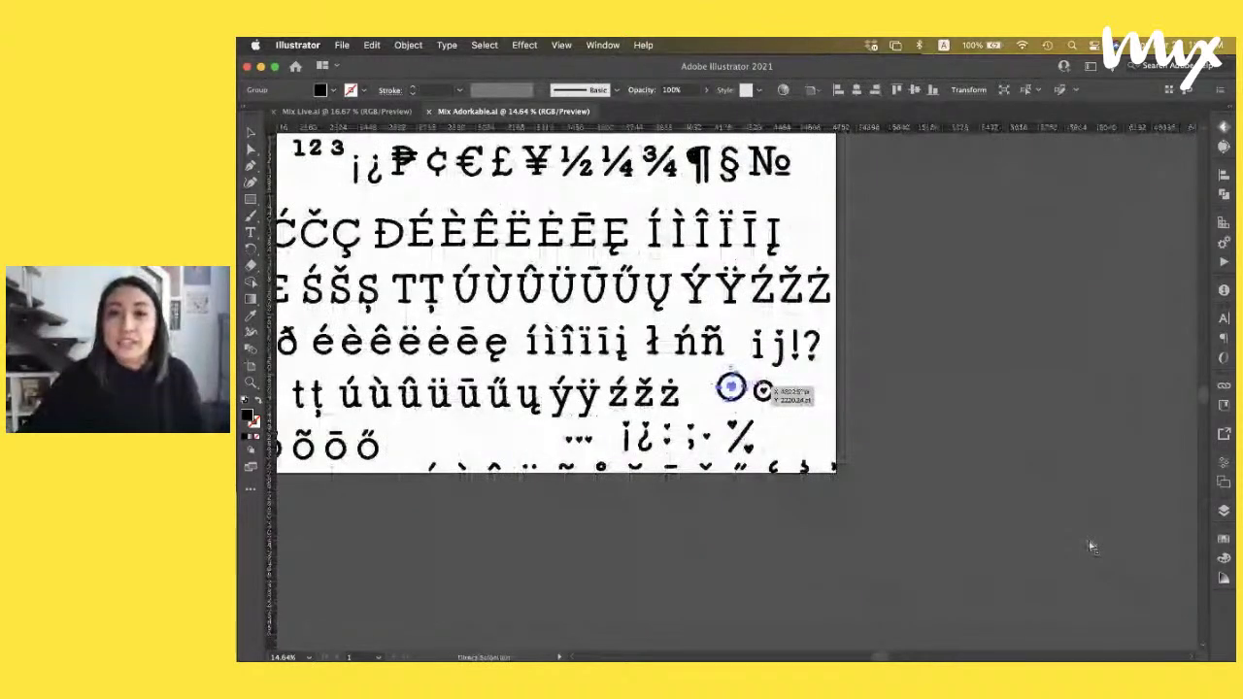
pyautogui.press('super+equal')
pyautogui.press('super+equal')
pyautogui.press('super+equal')
pyautogui.press('super+equal')
pyautogui.press('super+equal')
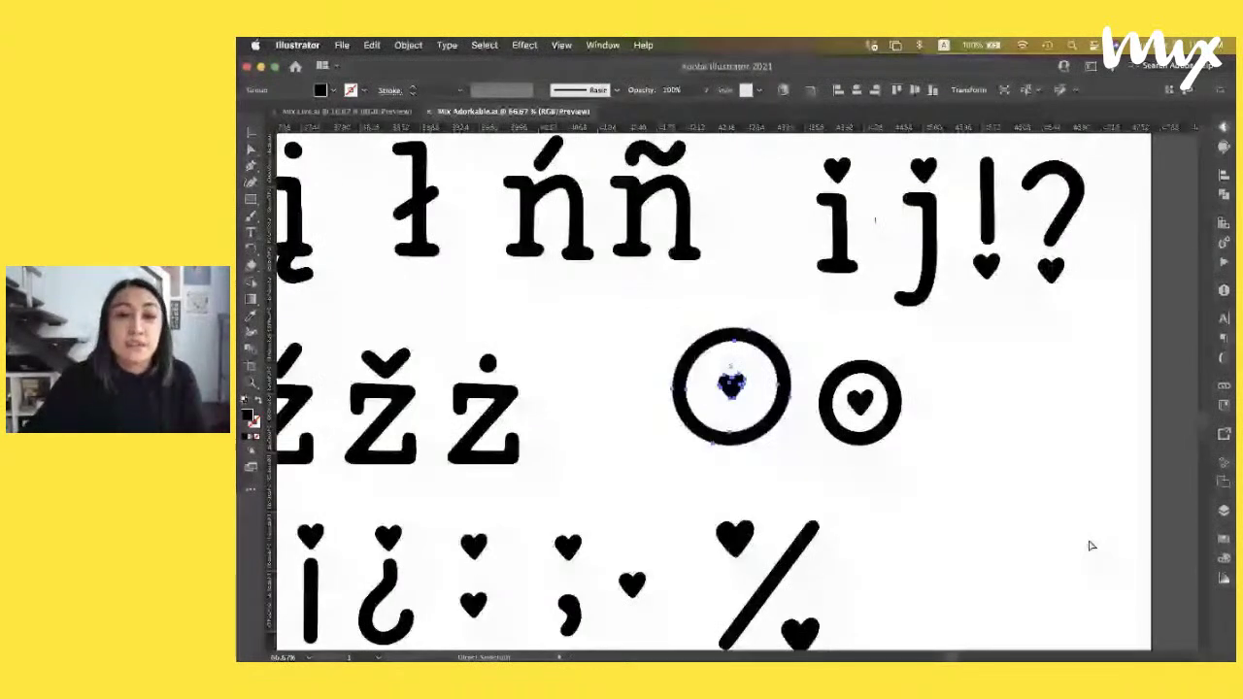
pyautogui.click(1091, 545)
pyautogui.hscroll(-3, 485, 511)
pyautogui.scroll(-2, 485, 511)
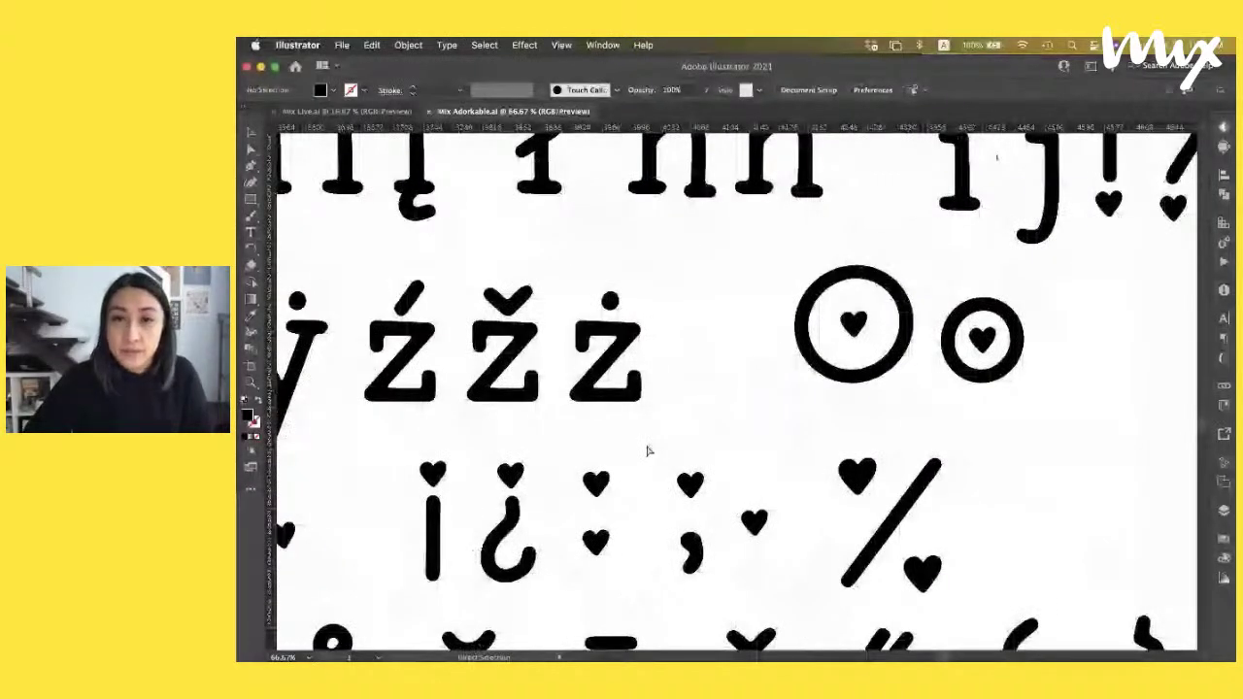
# Fit the whole Mix Adorkable.ai artboard in view, check the exclamation mark glyph, and return to the Mix Live.ai document
pyautogui.press('super+0')
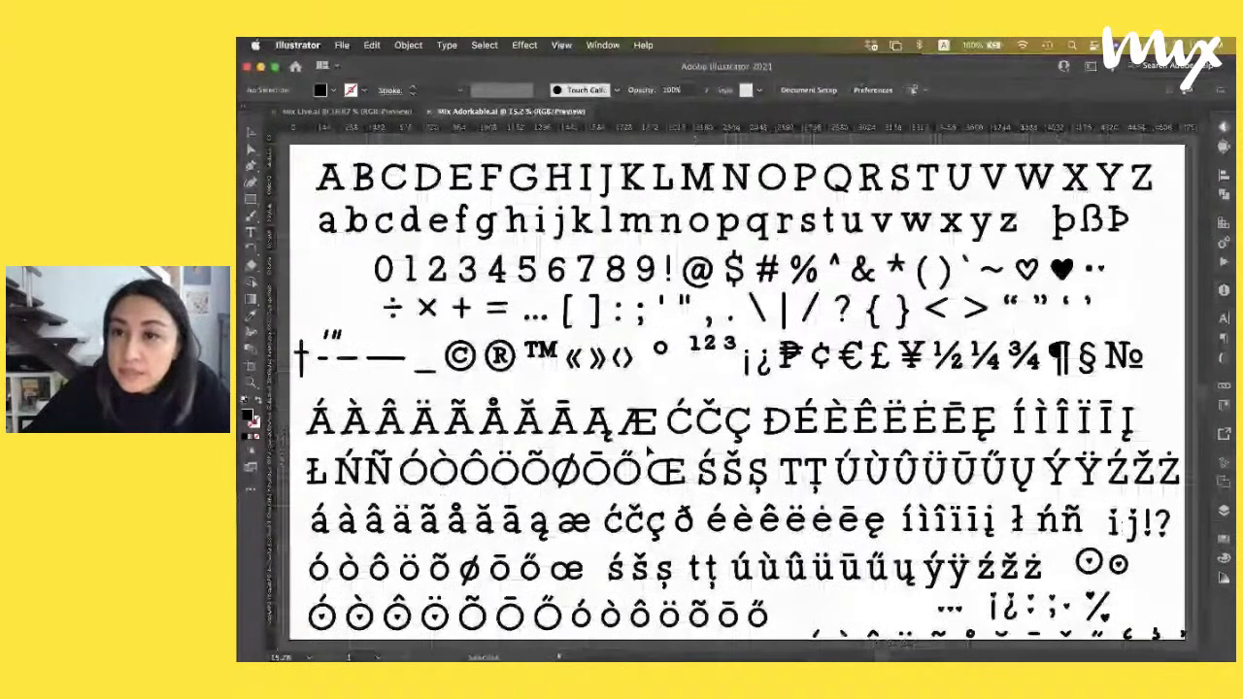
pyautogui.click(668, 269)
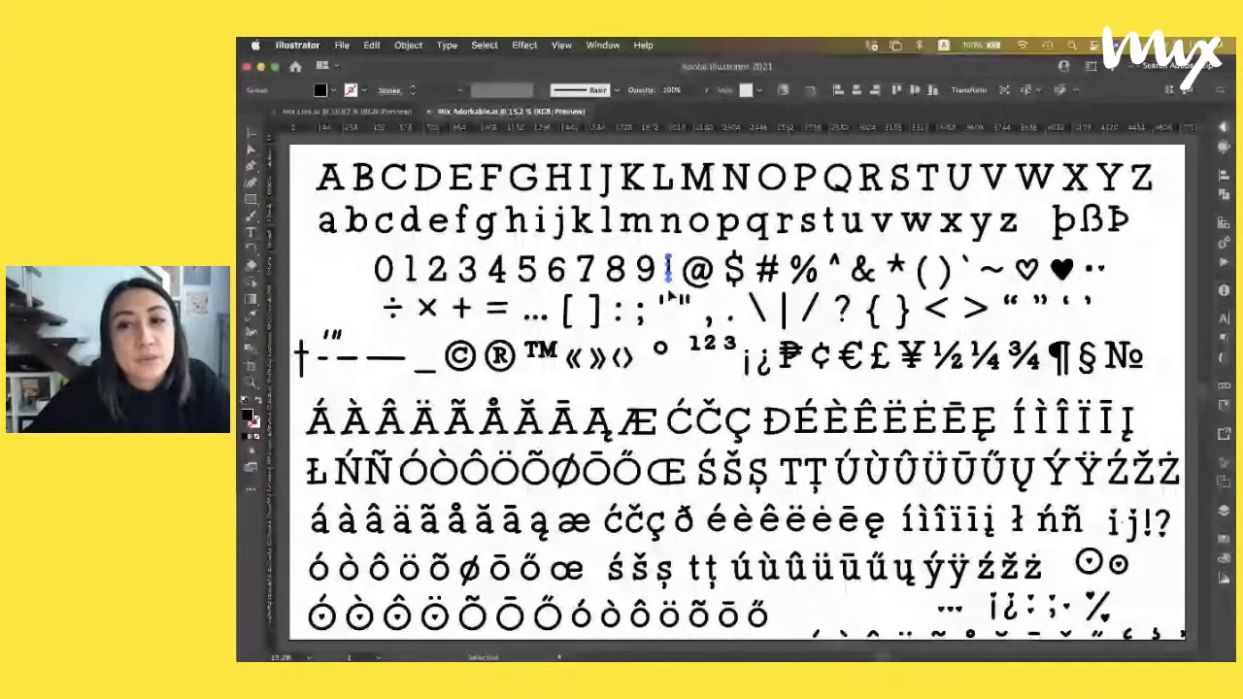
pyautogui.click(1153, 546)
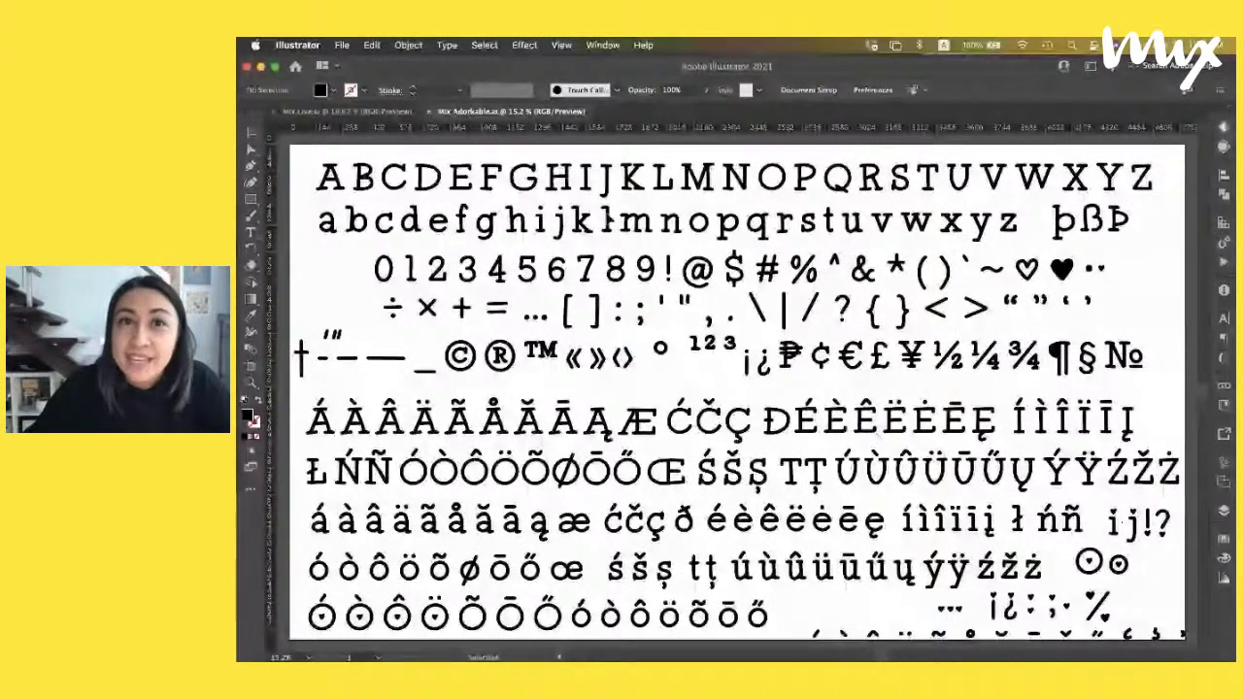
pyautogui.click(365, 112)
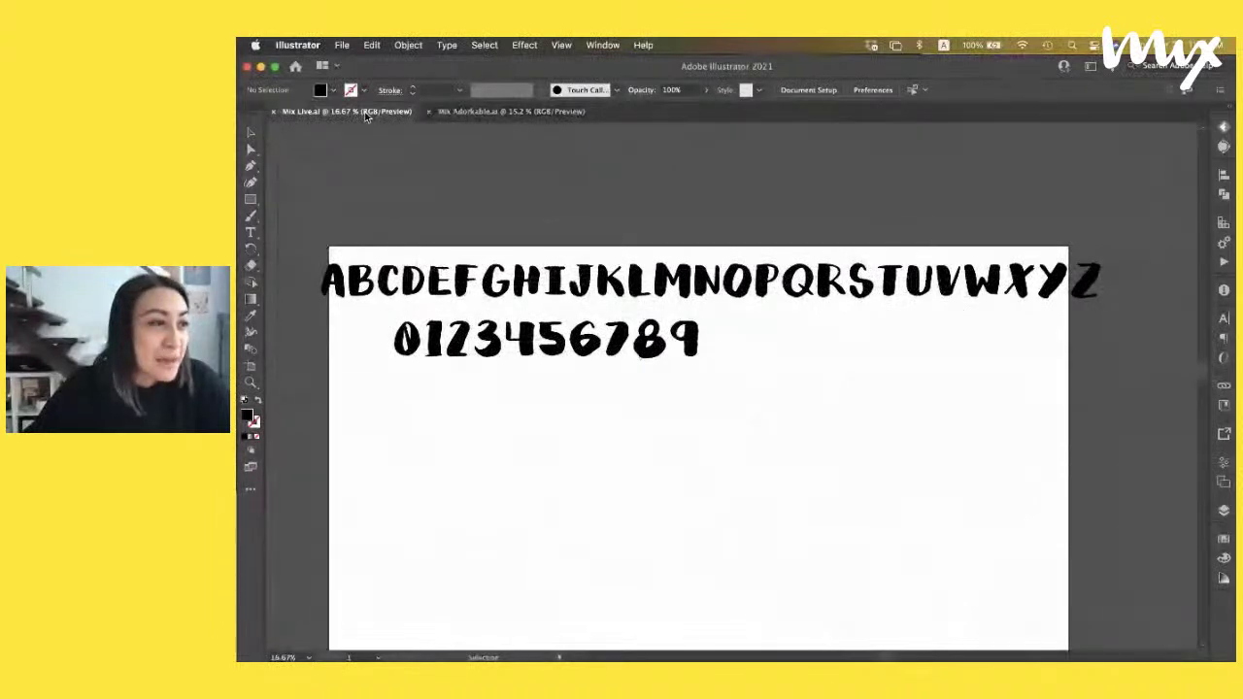